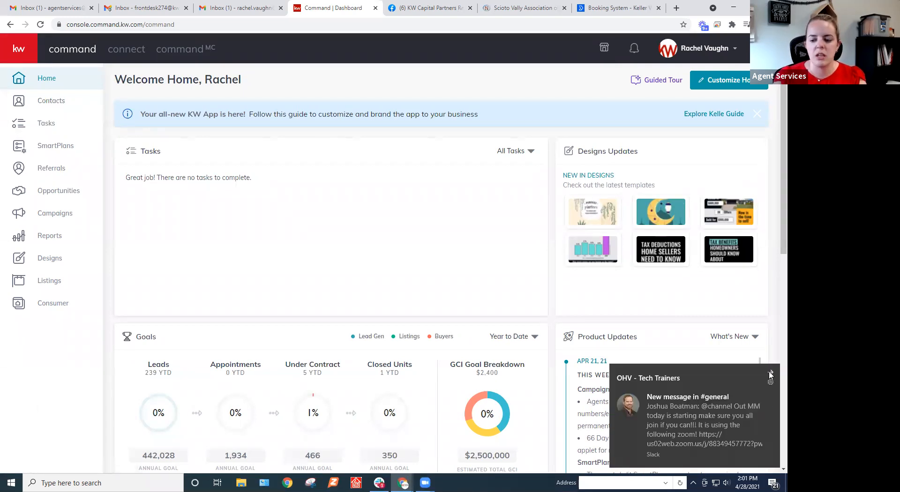
Dismiss the chat notification and start a new opportunity in the Opportunities section.
left_click(770, 372)
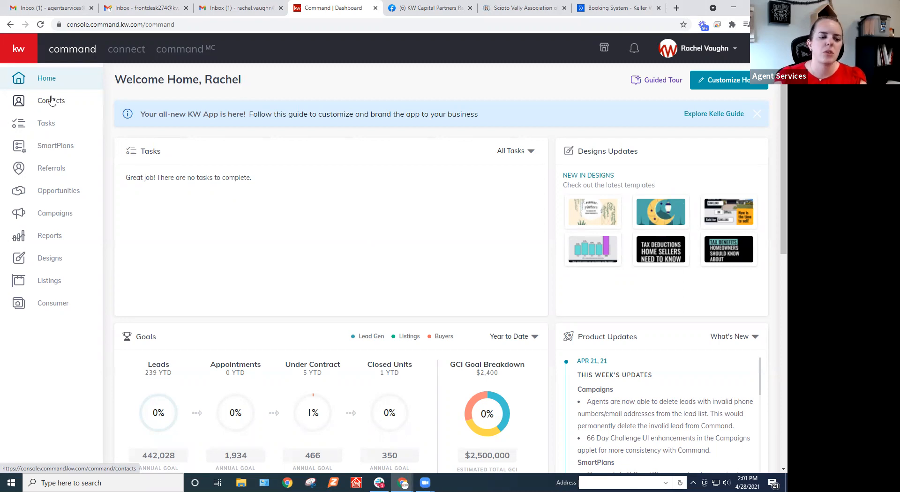
left_click(53, 201)
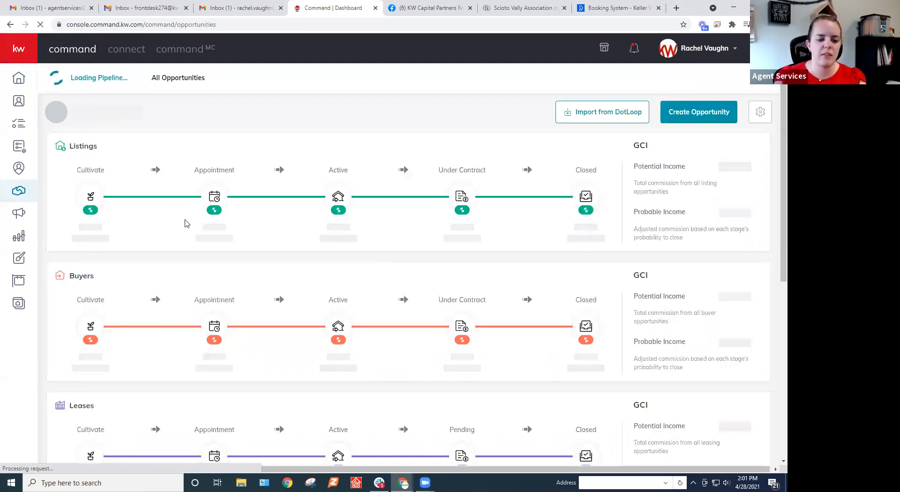
left_click(701, 115)
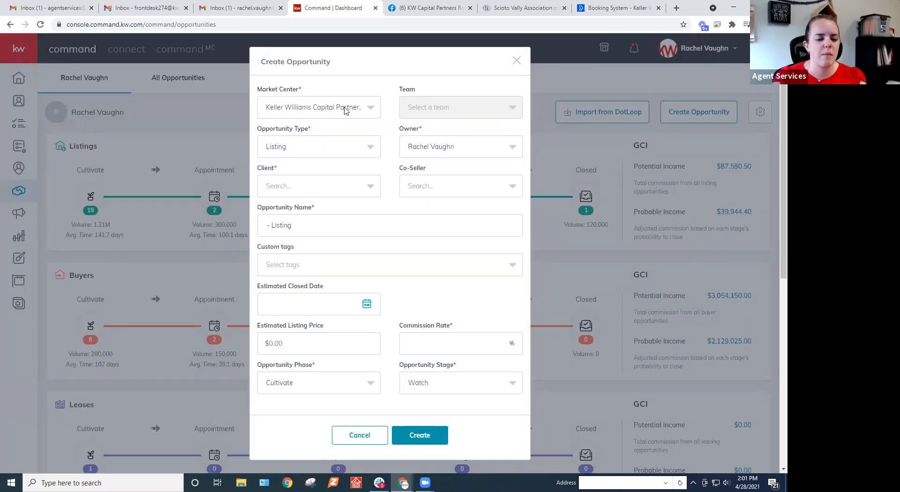
Review the market center choices without changing the selection and choose Listing as the opportunity type.
left_click(345, 110)
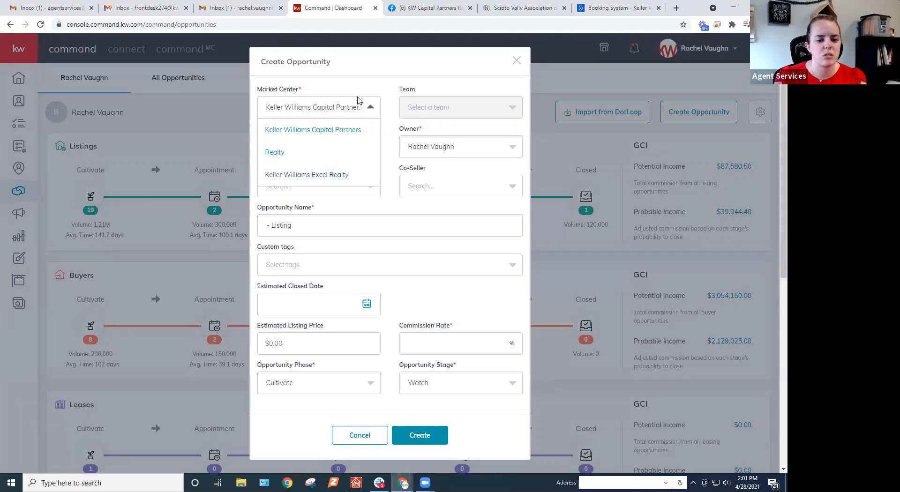
left_click(367, 87)
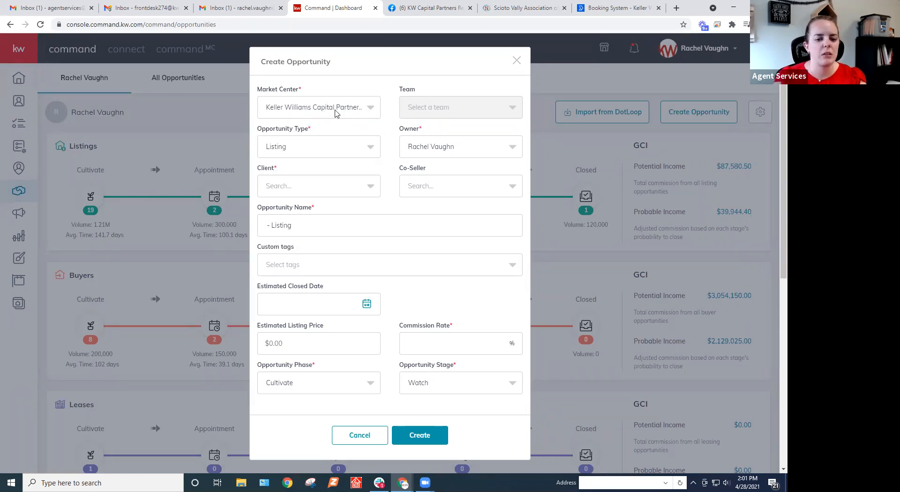
left_click(336, 114)
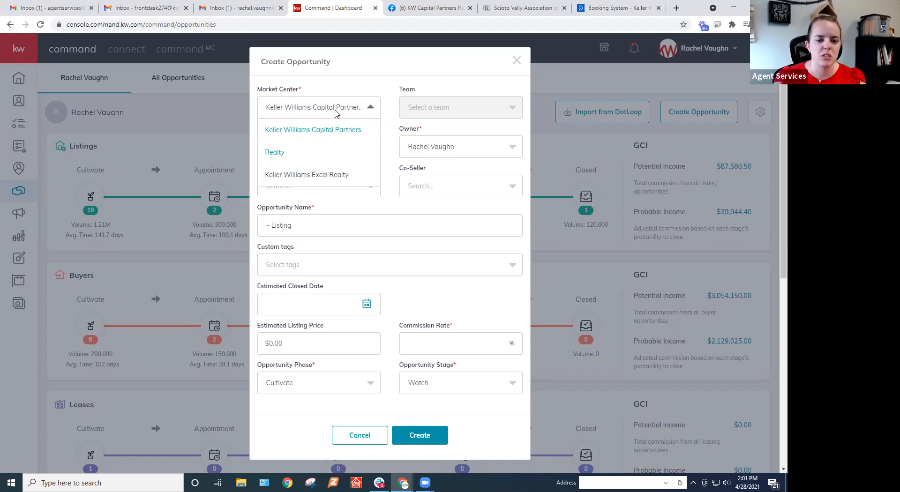
left_click(336, 113)
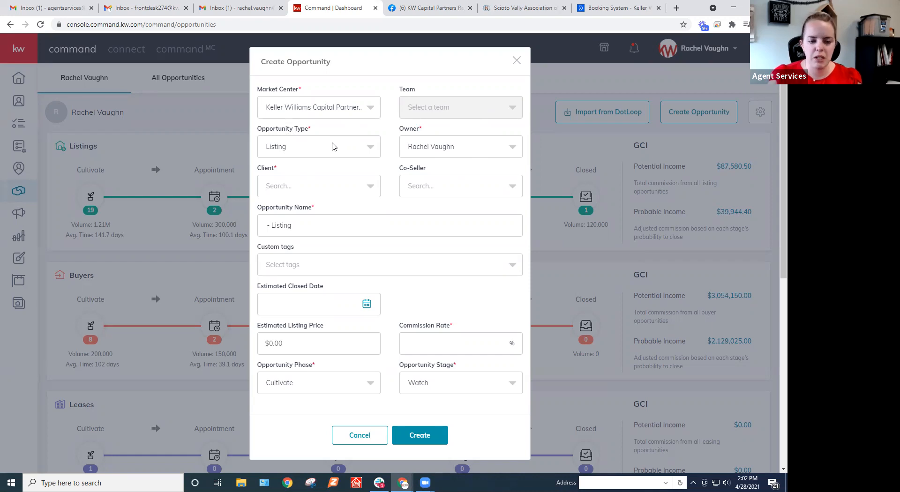
left_click(333, 147)
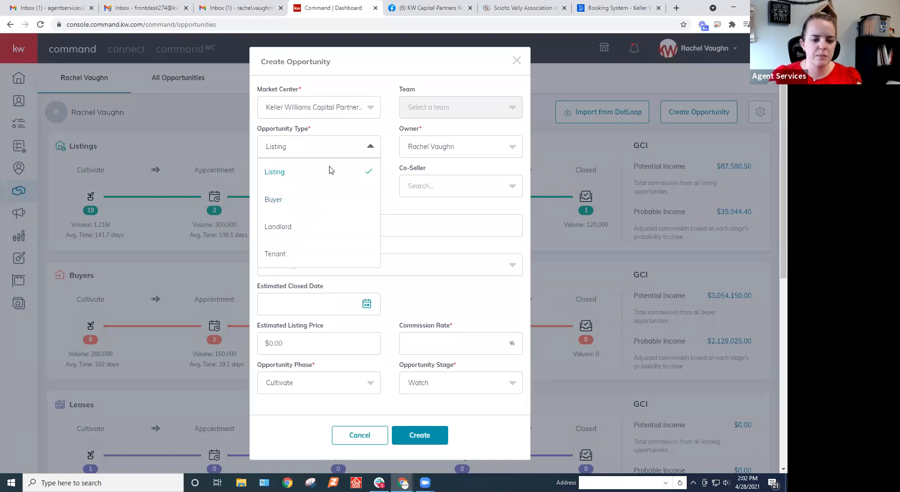
left_click(329, 171)
Search for the client by full name and assign the matching contact as the opportunity's client.
left_click(317, 188)
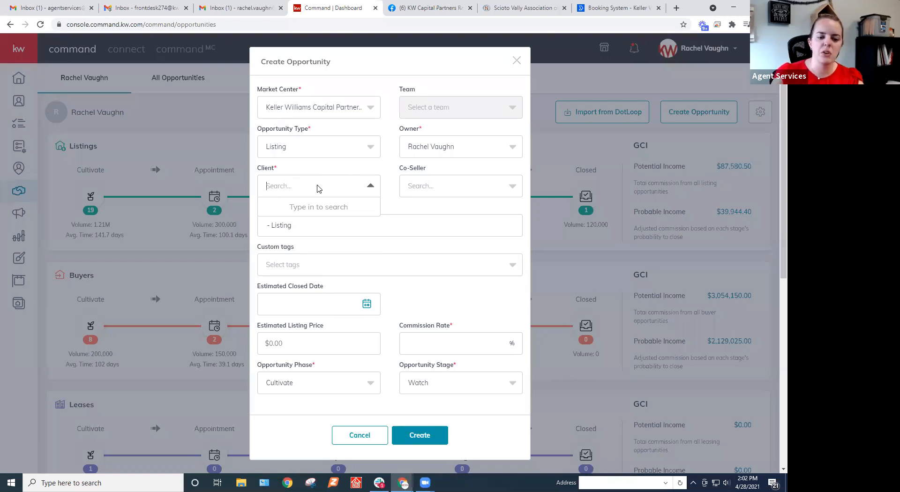
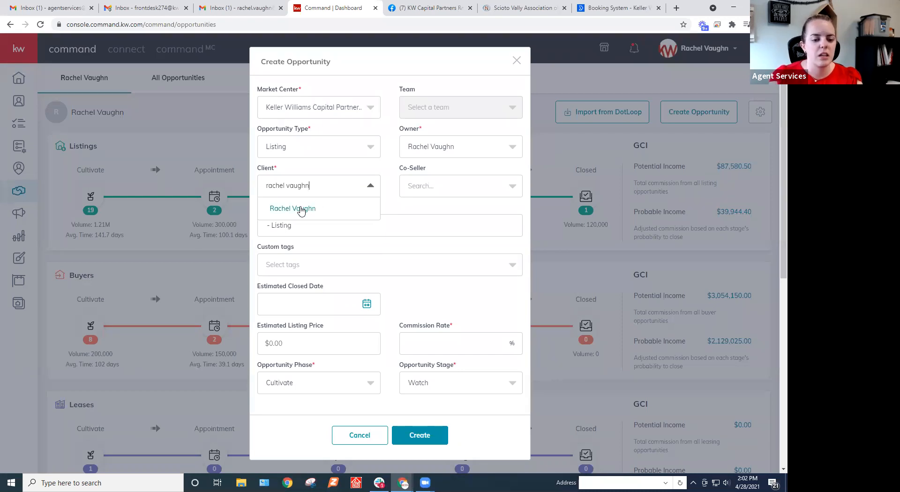
left_click_drag(344, 187, 144, 177)
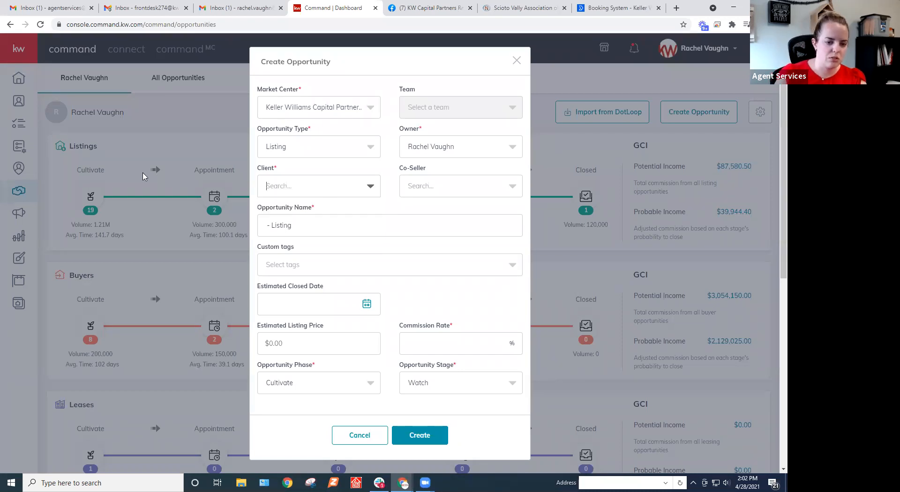
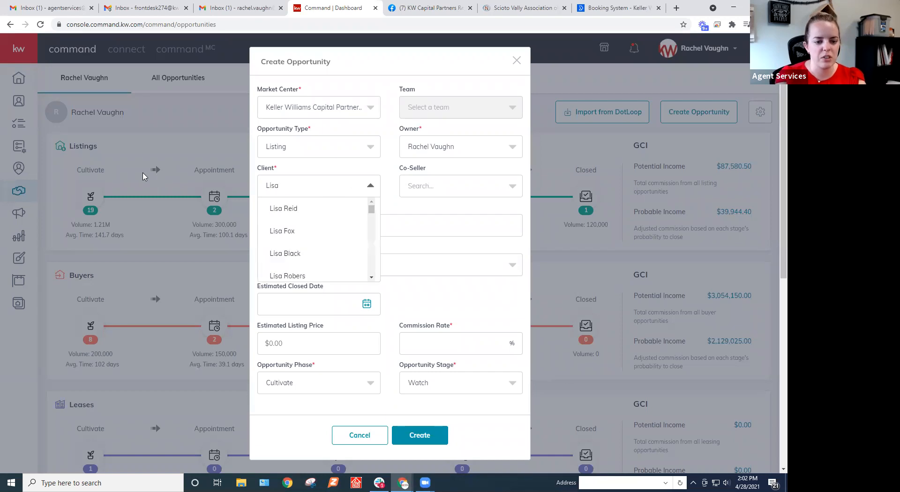
left_click(302, 207)
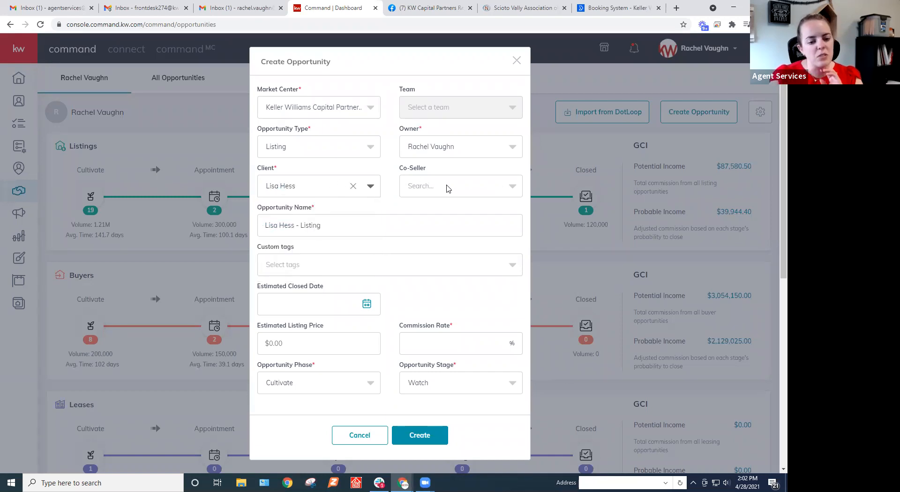
Search for the co-seller by full name and assign the matching contact as co-seller.
left_click(449, 187)
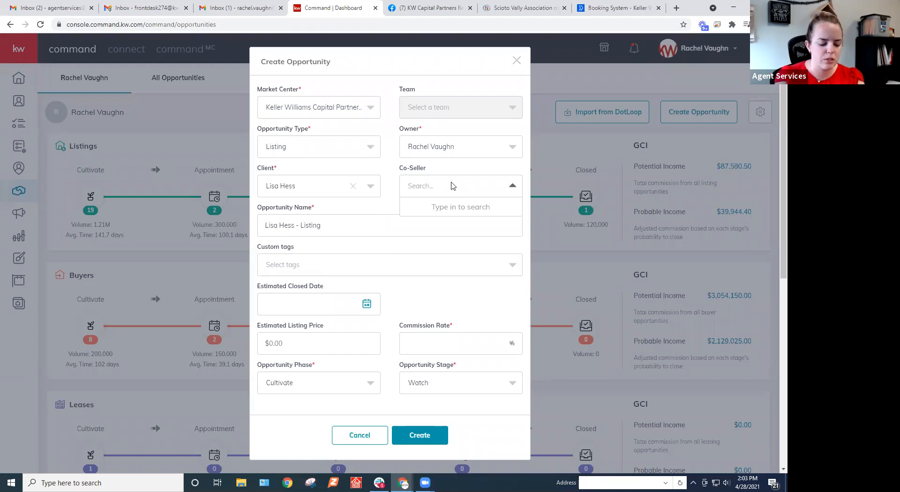
type("Donald ")
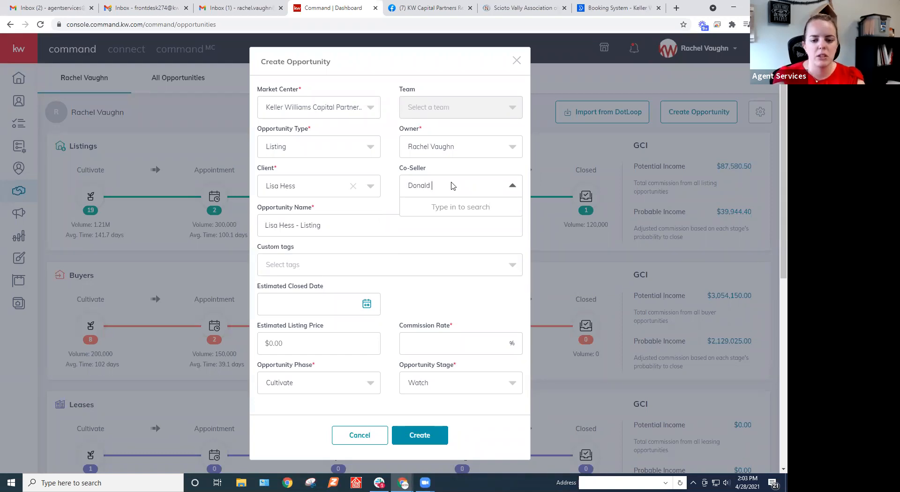
type("Duck")
left_click(430, 208)
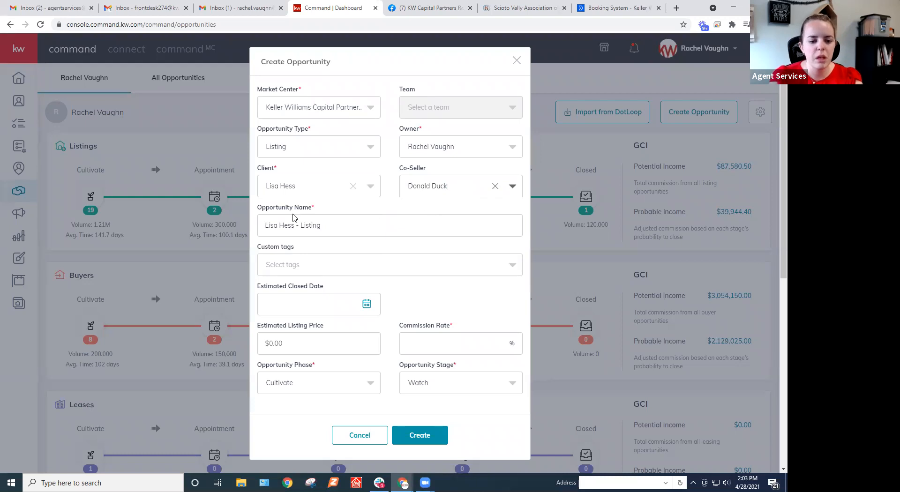
Open the opportunity name for editing and view the available custom tags without selecting one.
left_click(265, 228)
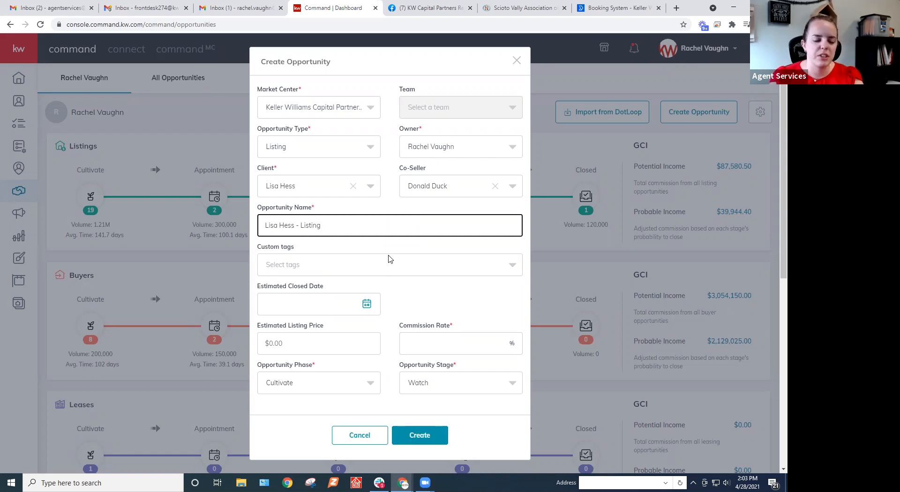
scroll(380, 255, "down", 1)
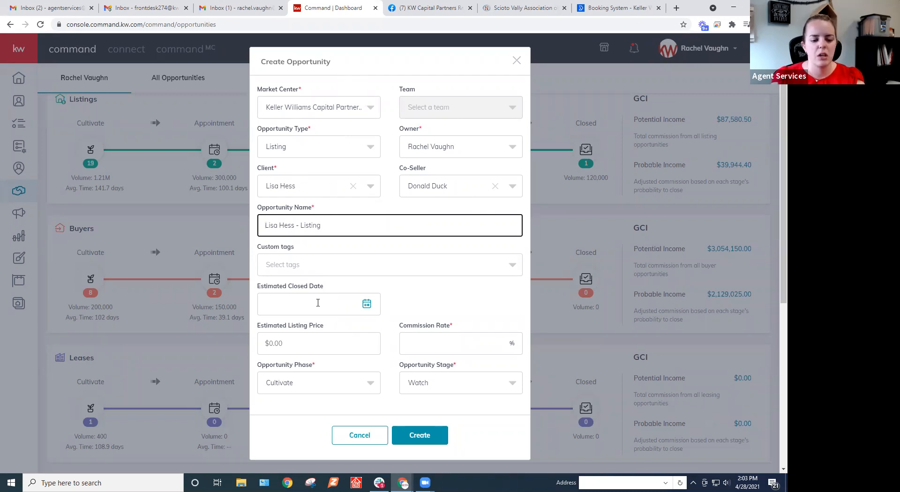
left_click(316, 266)
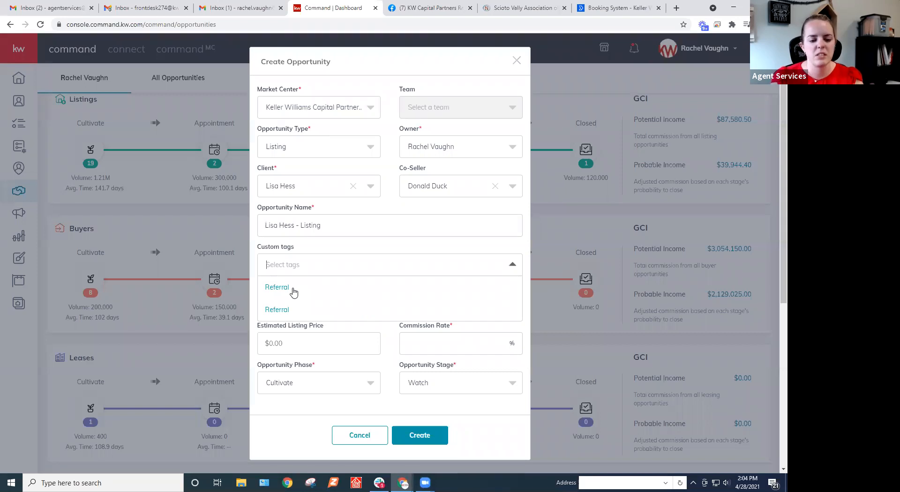
left_click(350, 250)
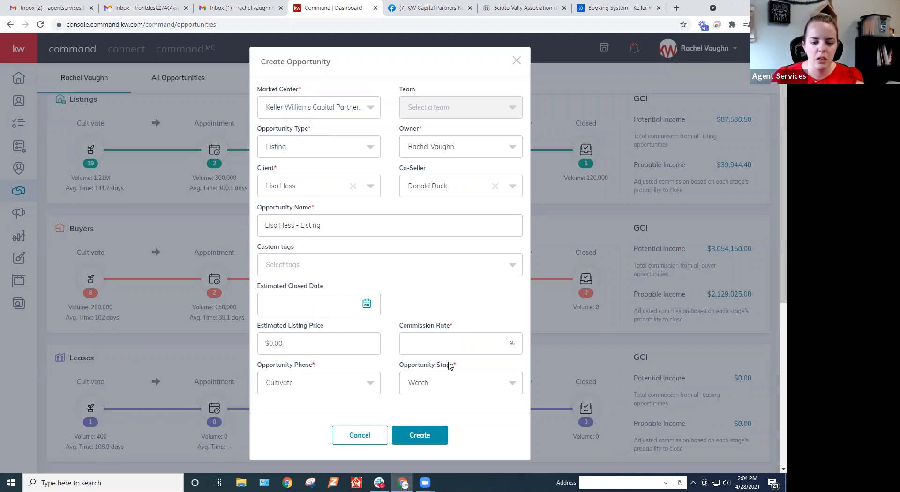
Set the opportunity's commission rate to 3%.
left_click(431, 346)
type("3")
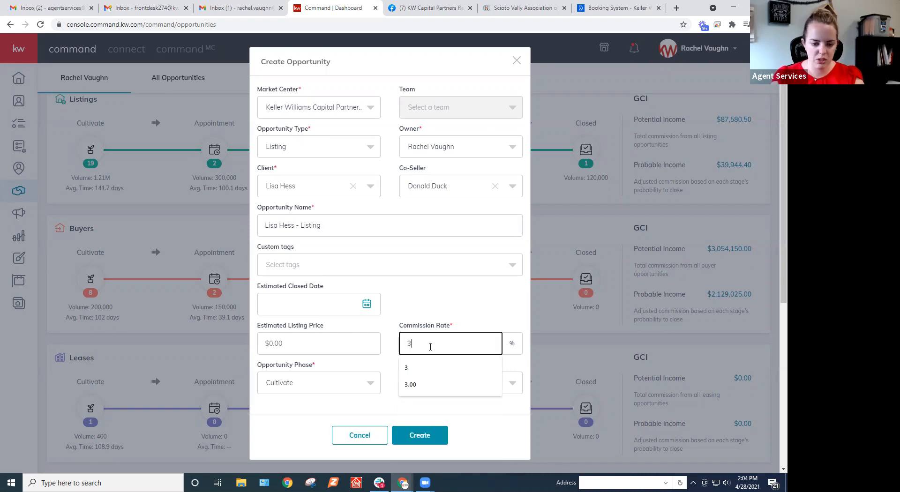
left_click(390, 368)
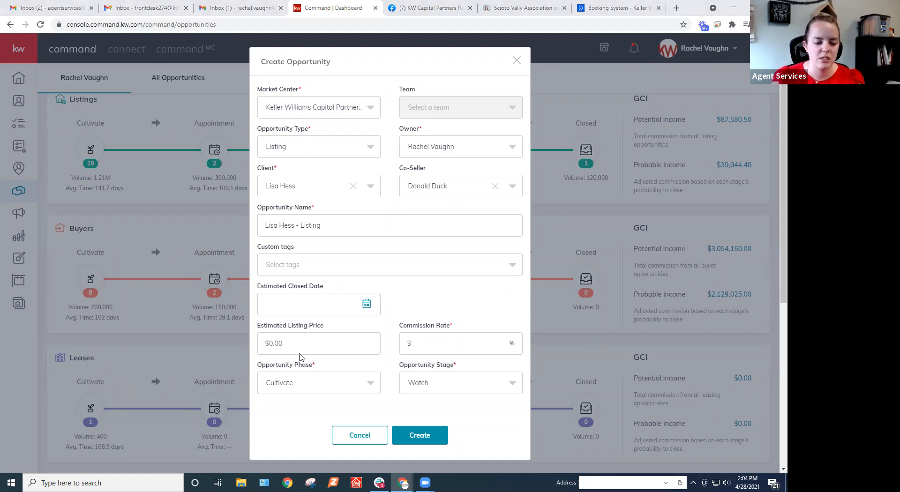
Set the opportunity phase to Appointment and the stage to Kept, and create the opportunity.
left_click(283, 385)
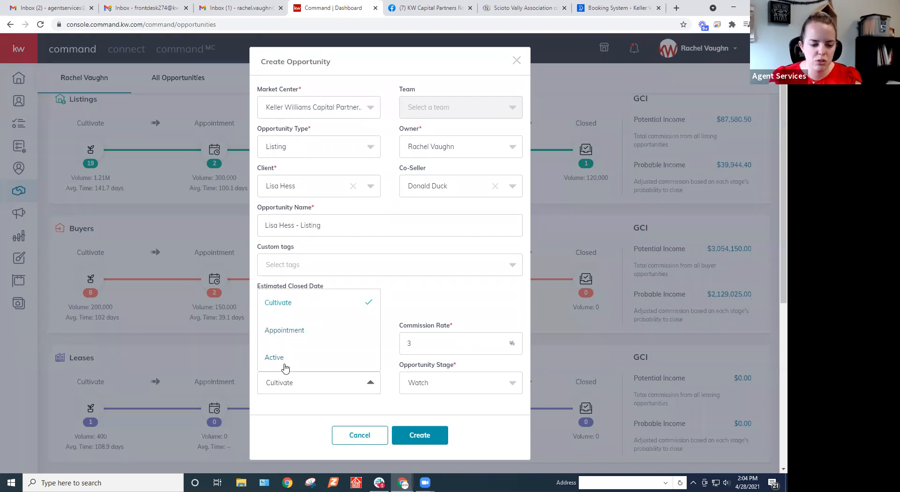
left_click(294, 333)
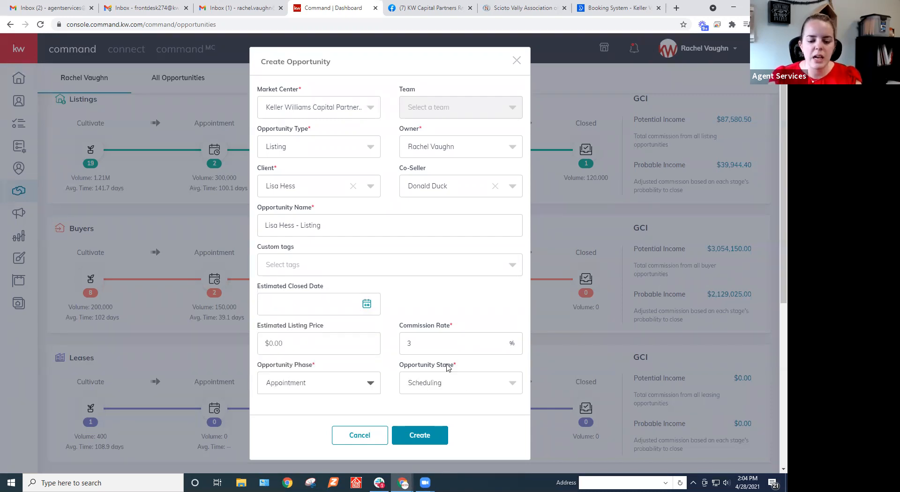
left_click(443, 383)
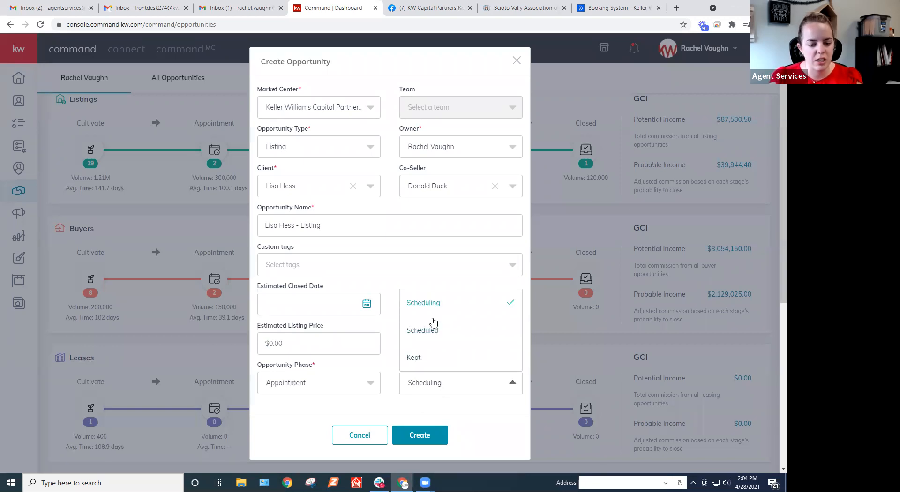
left_click(416, 357)
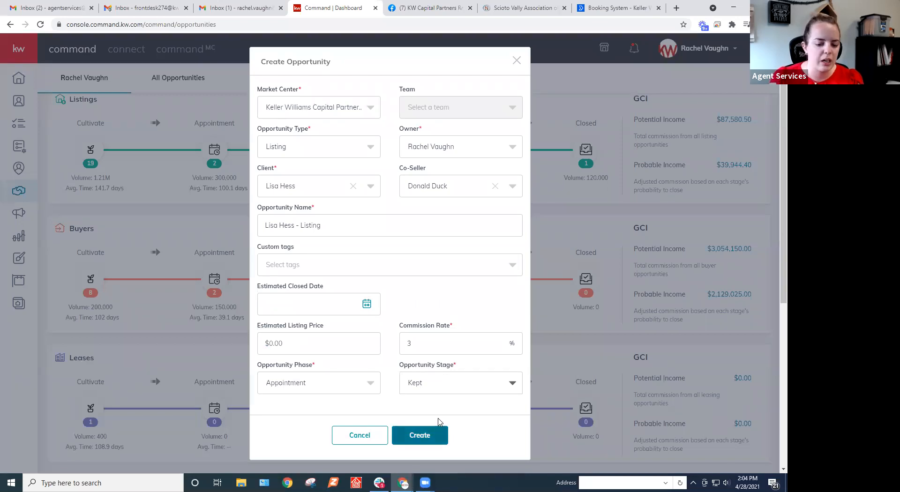
left_click(406, 428)
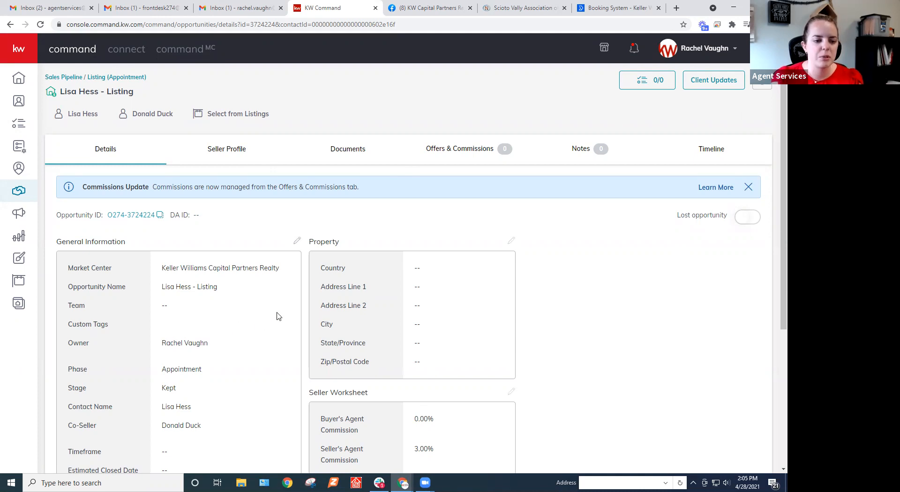
scroll(278, 316, "down", 1)
scroll(278, 315, "up", 1)
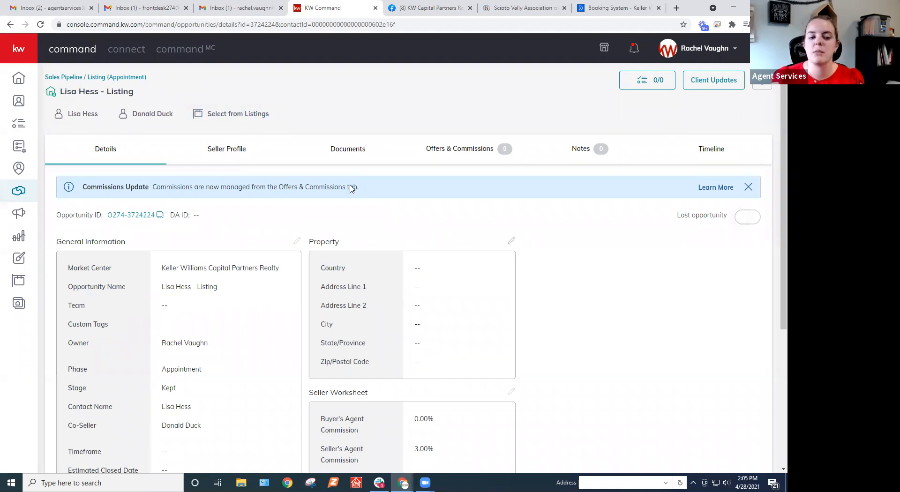
left_click(512, 242)
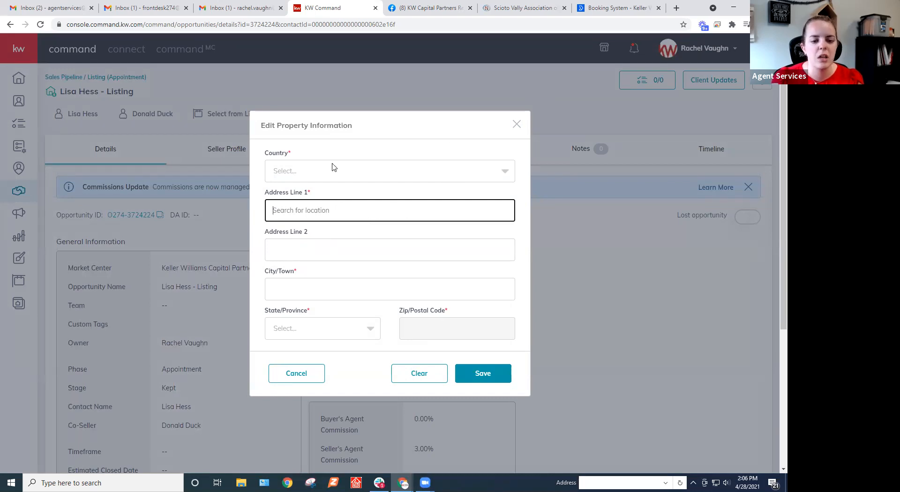
left_click(517, 126)
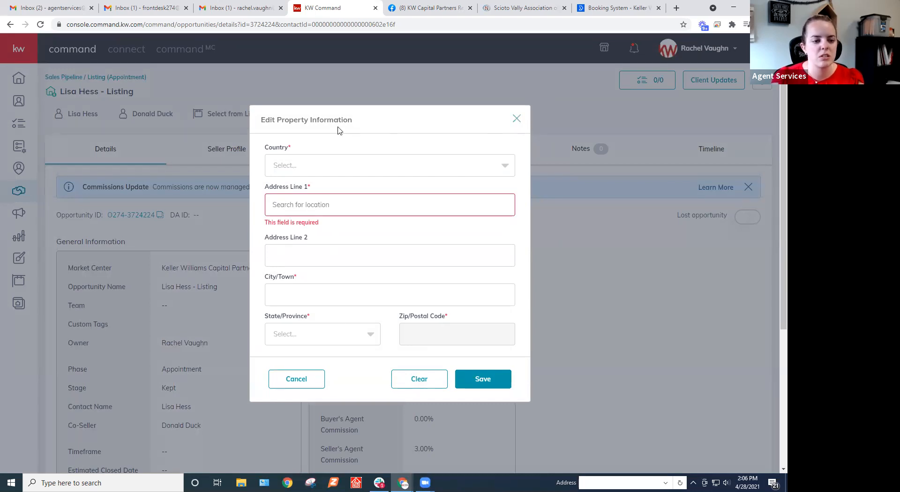
left_click(306, 382)
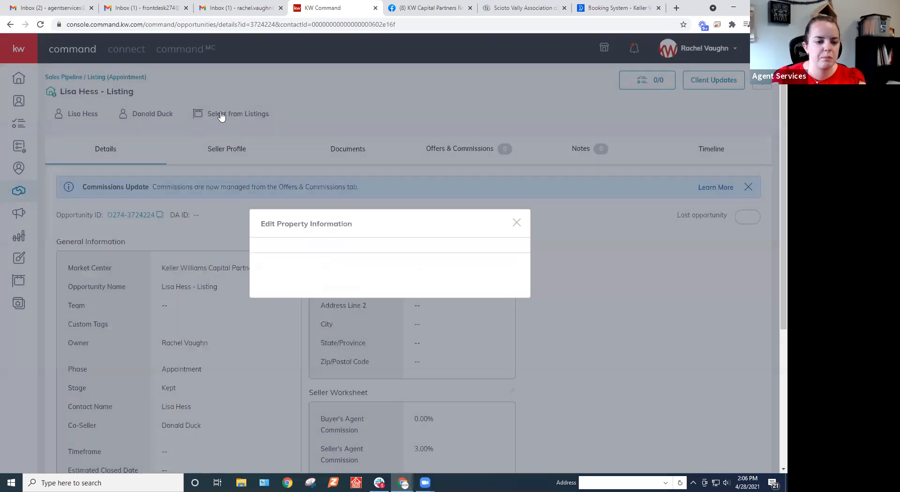
Show all listings in the listing search and link the North Liberty, IA property priced at $415,000.00 to the opportunity.
left_click(210, 113)
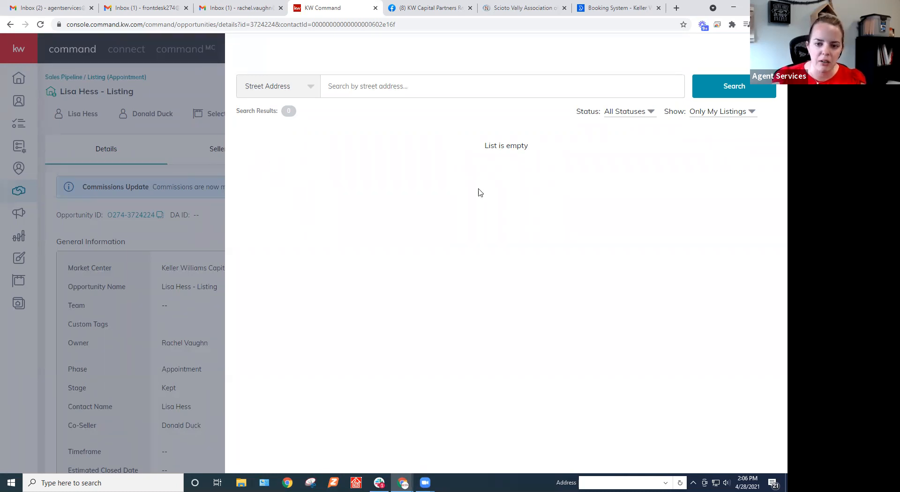
left_click(722, 115)
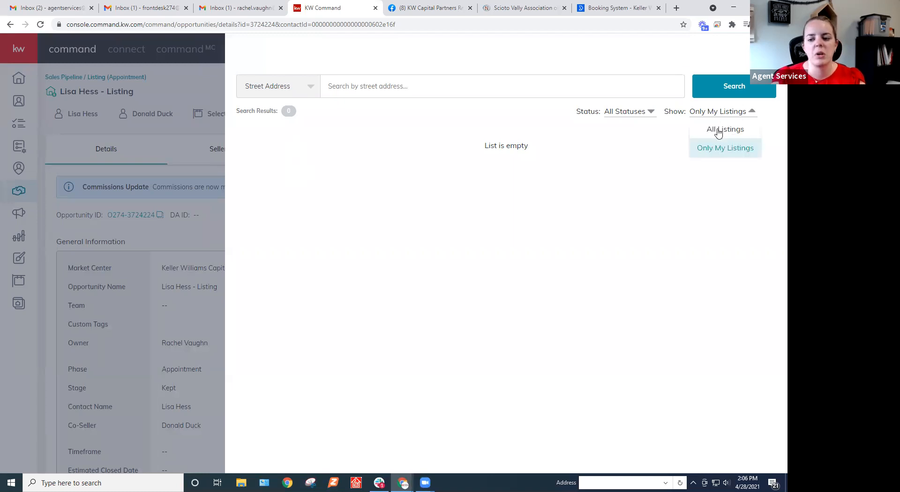
left_click(718, 133)
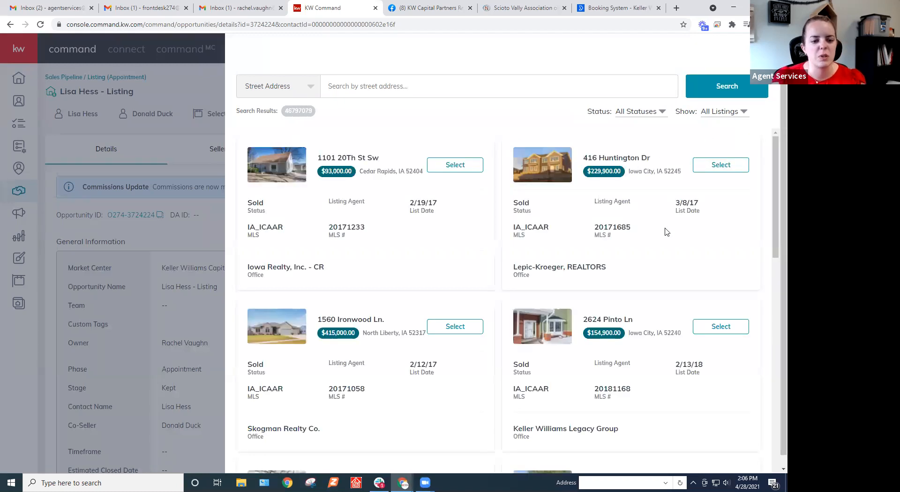
left_click(453, 328)
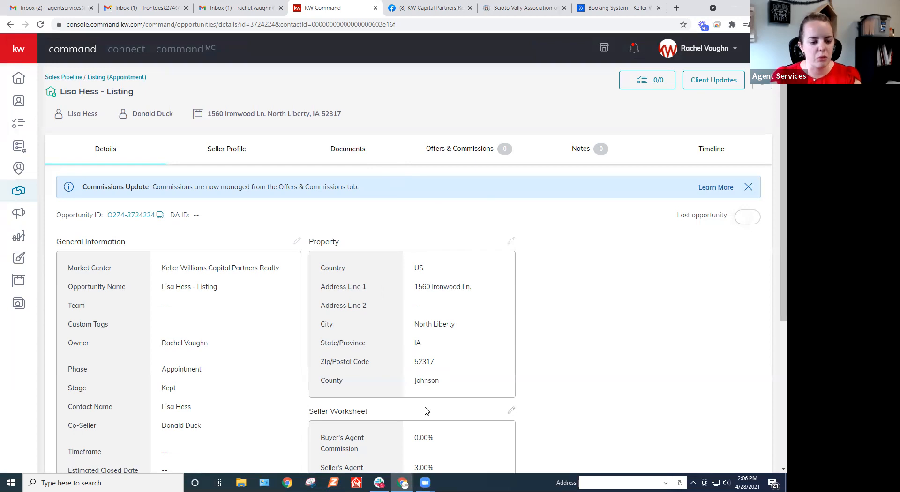
Review the opportunity's general, property and seller worksheet details, and open the general information for editing.
scroll(424, 412, "down", 2)
scroll(244, 304, "down", 3)
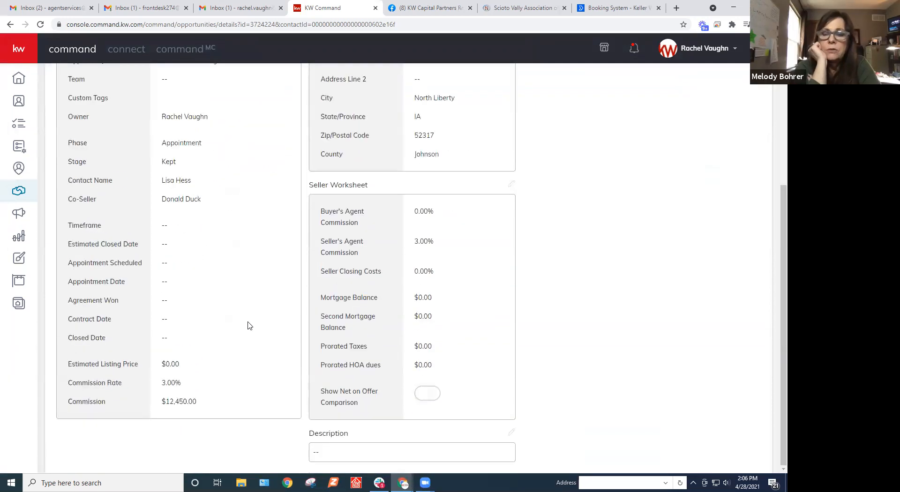
scroll(302, 295, "up", 2)
scroll(303, 282, "up", 1)
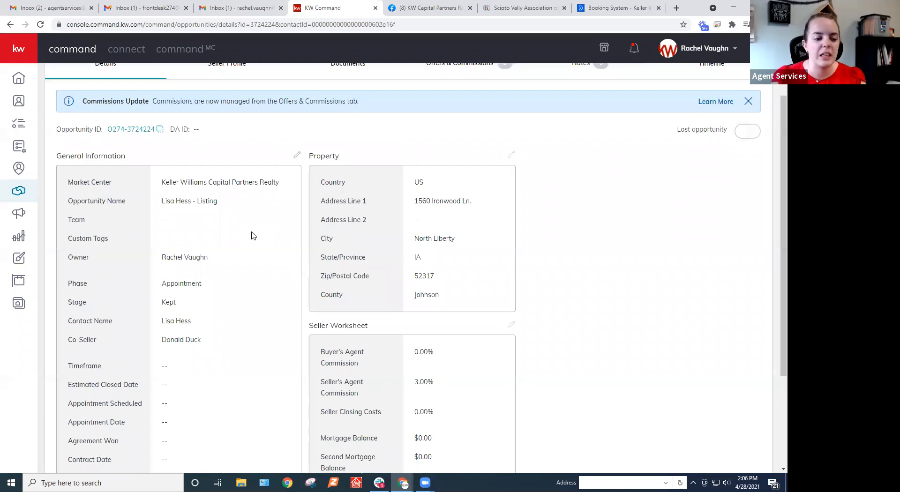
scroll(253, 235, "up", 1)
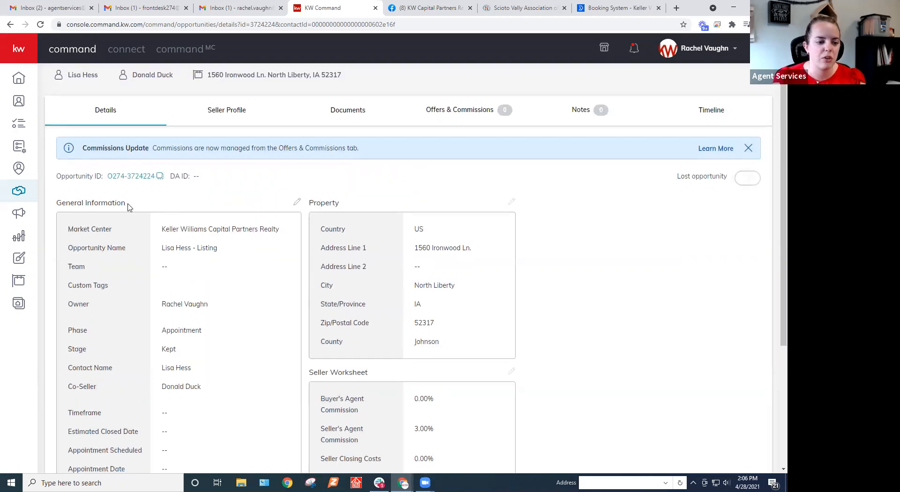
left_click(299, 203)
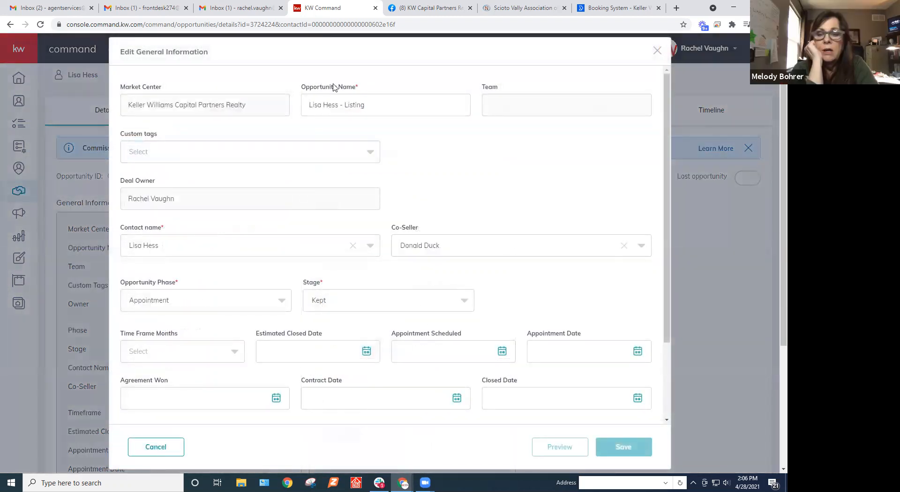
Set the computer's speaker volume to 48.
left_click(727, 483)
left_click_drag(684, 460, 701, 461)
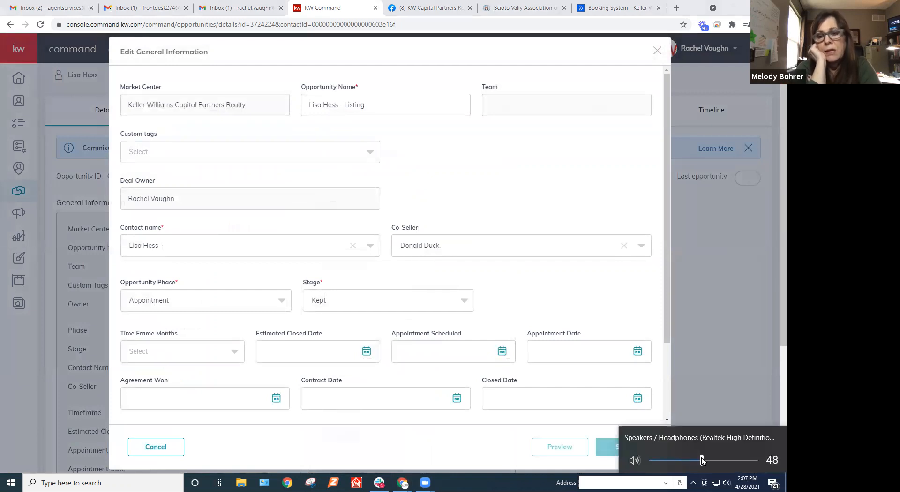
left_click(547, 170)
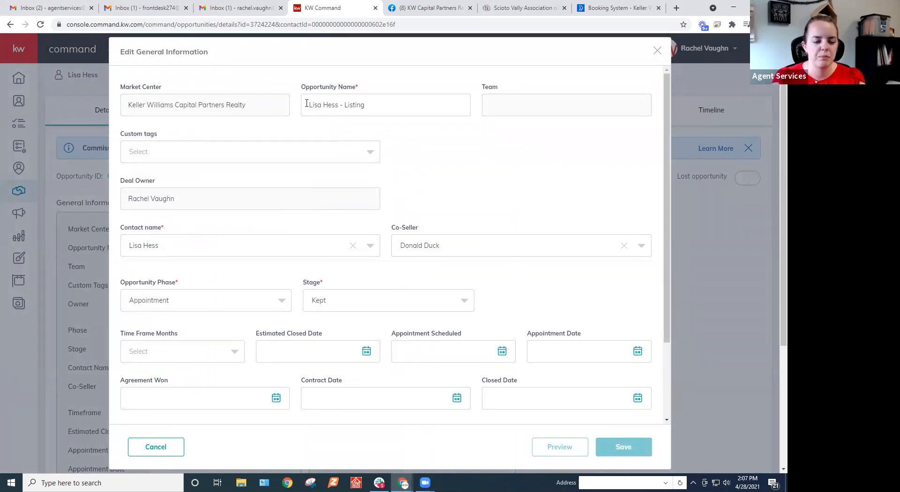
Prefix the opportunity name with the street address copied from the property details and a hyphen, and save the general information.
left_click(307, 104)
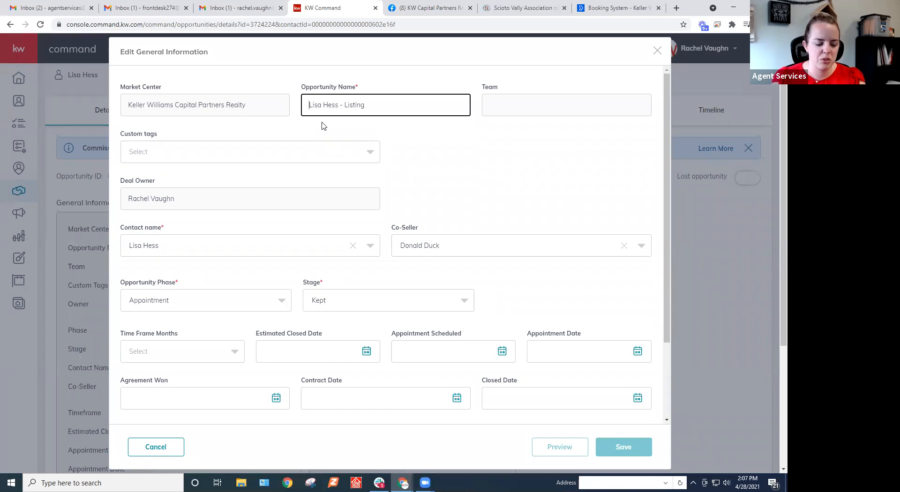
left_click(657, 51)
left_click_drag(471, 248, 414, 248)
key("ctrl+c")
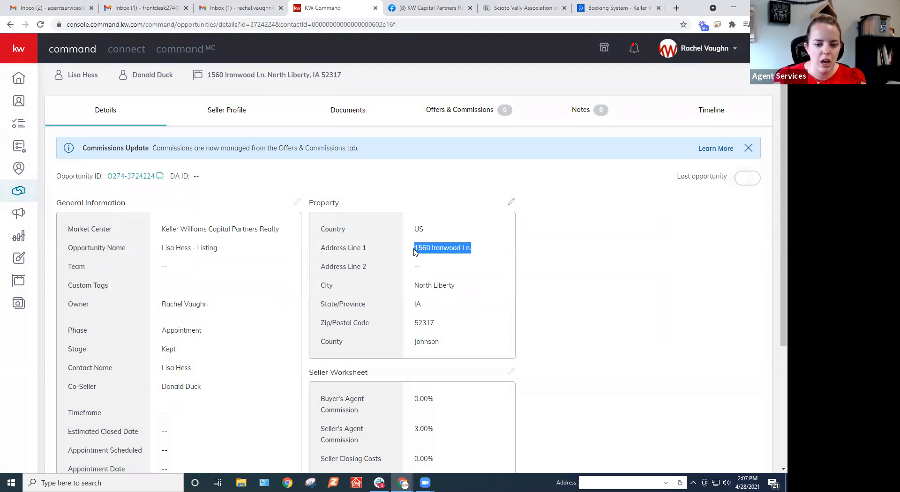
left_click(297, 203)
left_click(306, 108)
key("ctrl+v")
type("-")
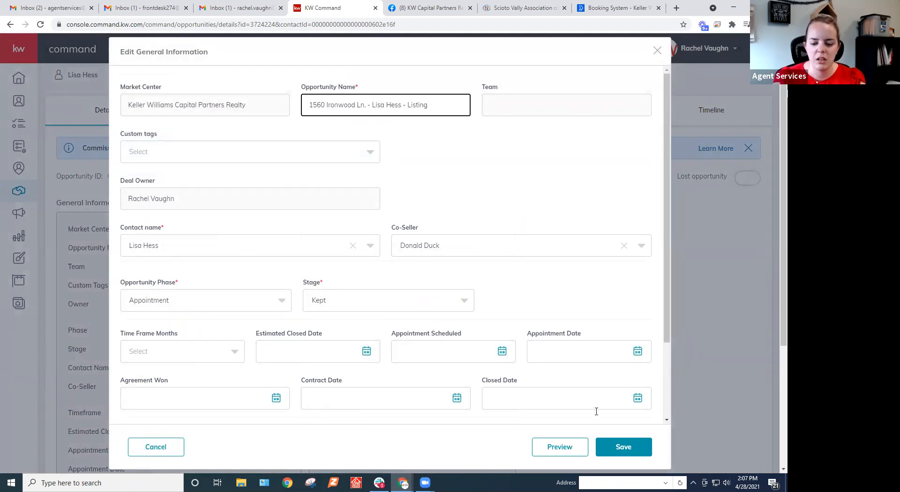
left_click(623, 447)
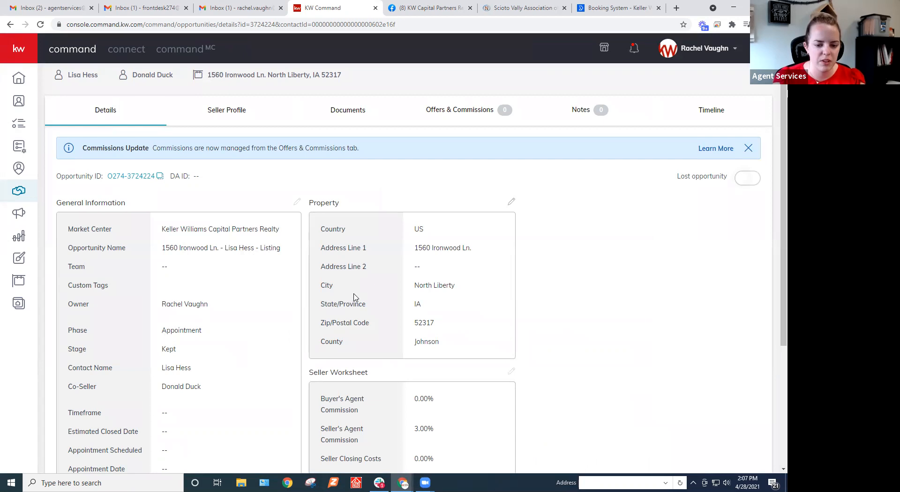
Set the opportunity's document checklist type to Residential and start a transaction for it.
scroll(355, 298, "down", 3)
scroll(355, 297, "up", 4)
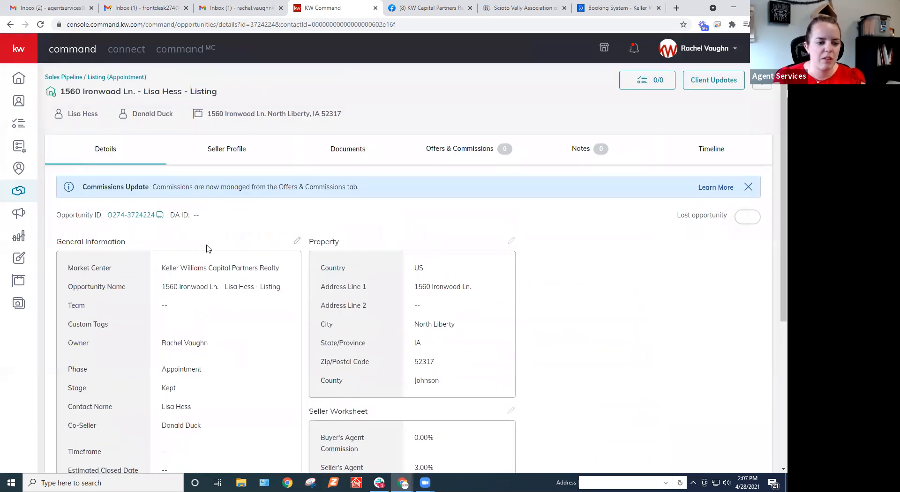
left_click(361, 150)
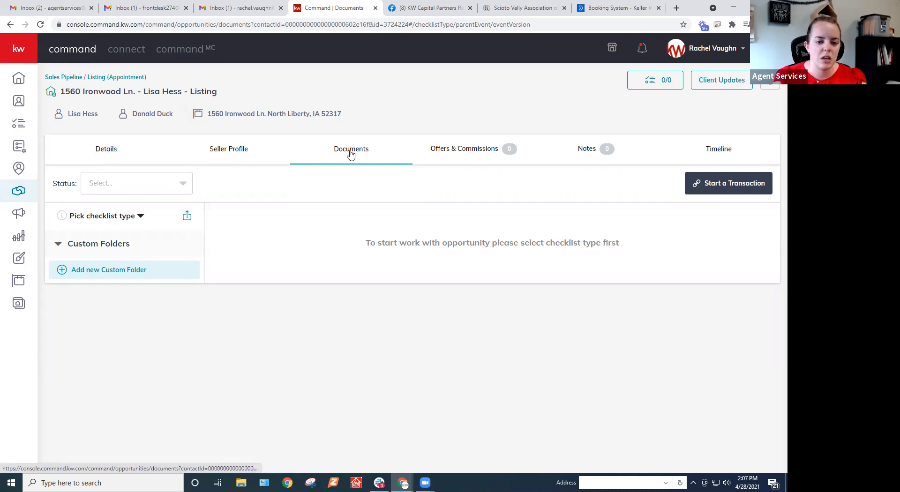
left_click(132, 219)
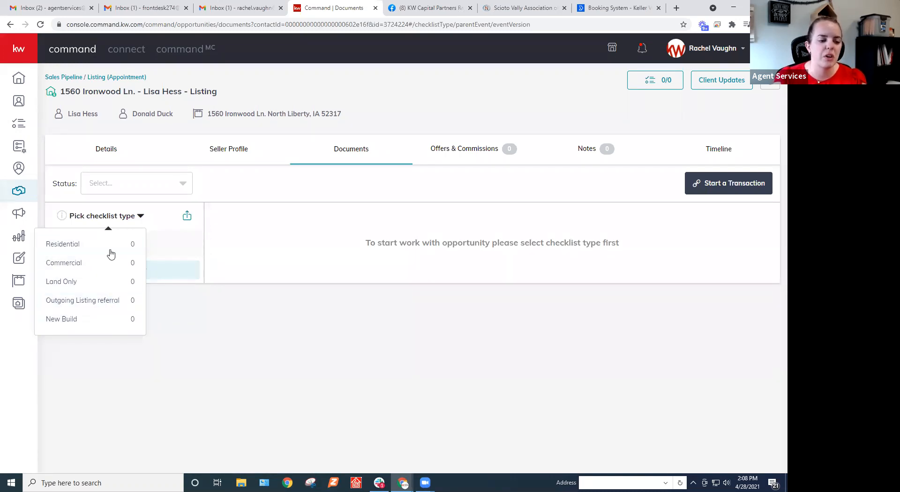
left_click(68, 246)
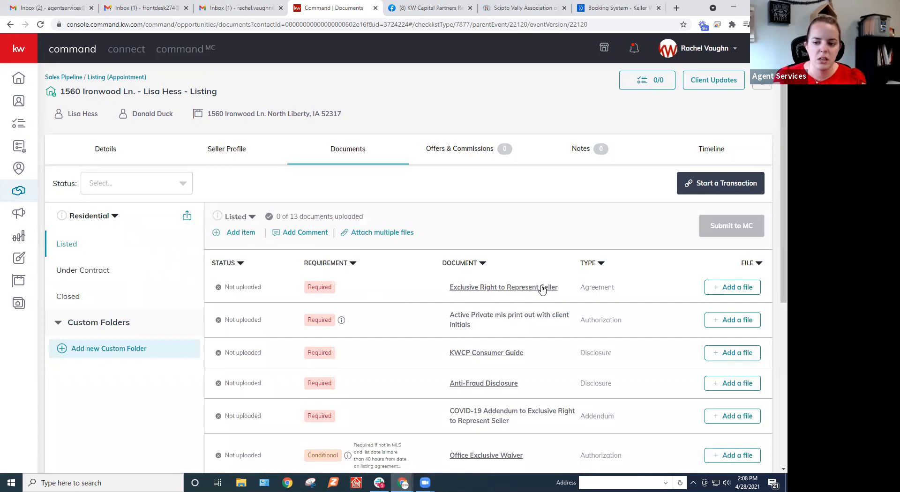
left_click(729, 189)
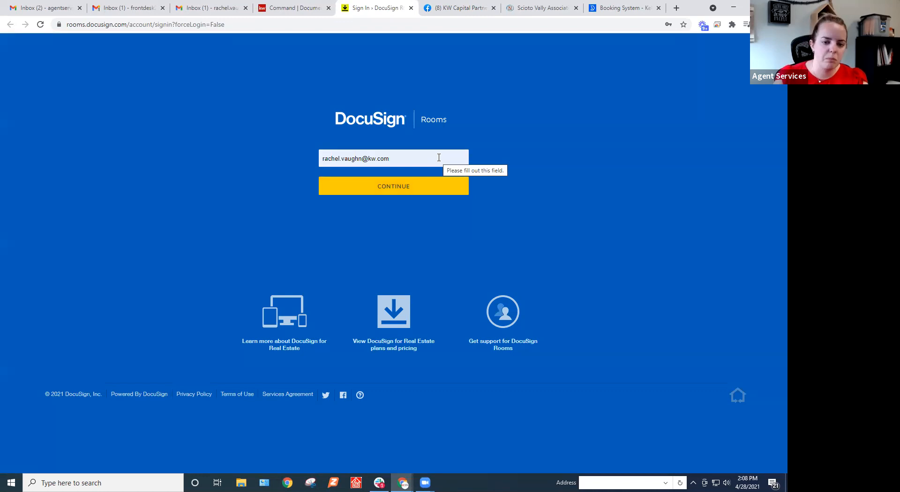
Return to KW Command, examine the required and conditional documents in the Listed checklist, and preview the Exclusive Right to Represent Seller form.
left_click(302, 8)
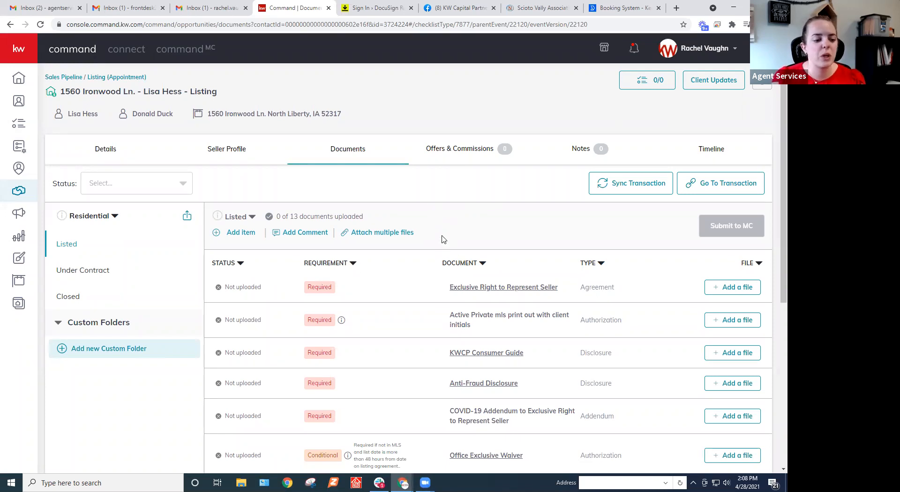
scroll(441, 252, "down", 3)
scroll(440, 252, "up", 1)
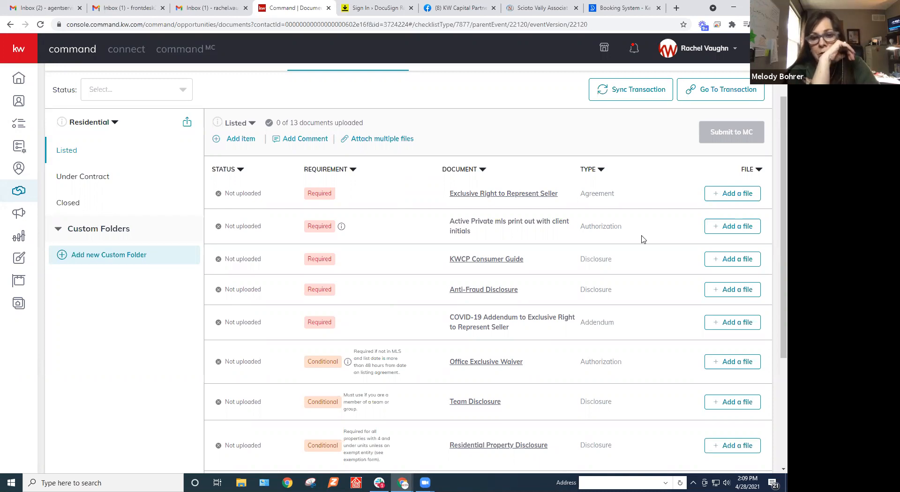
scroll(484, 262, "down", 2)
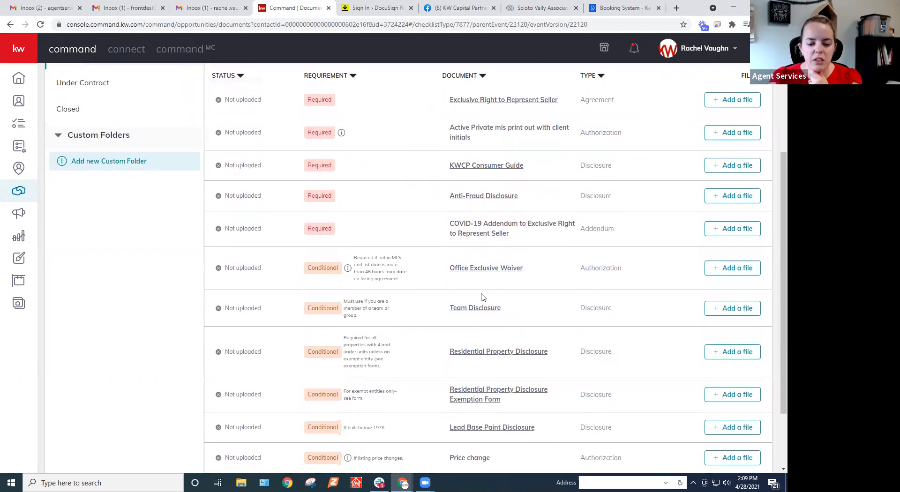
scroll(483, 298, "down", 1)
scroll(467, 266, "up", 3)
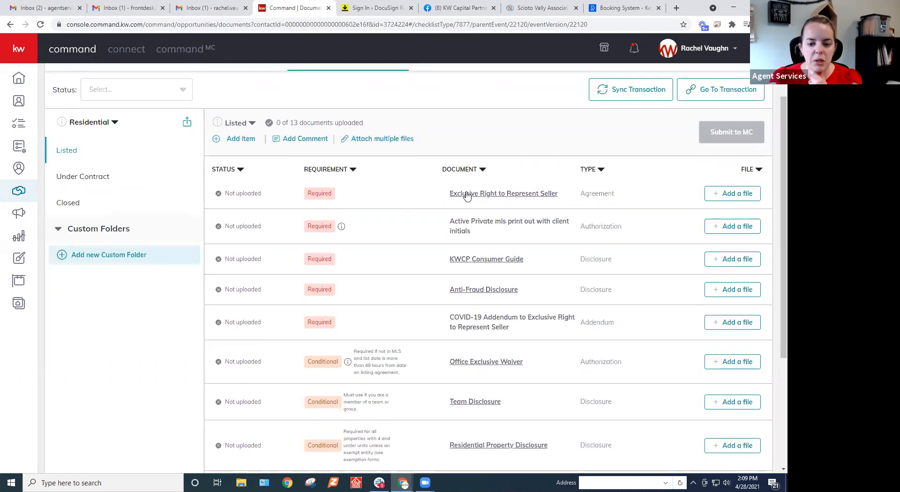
left_click(466, 194)
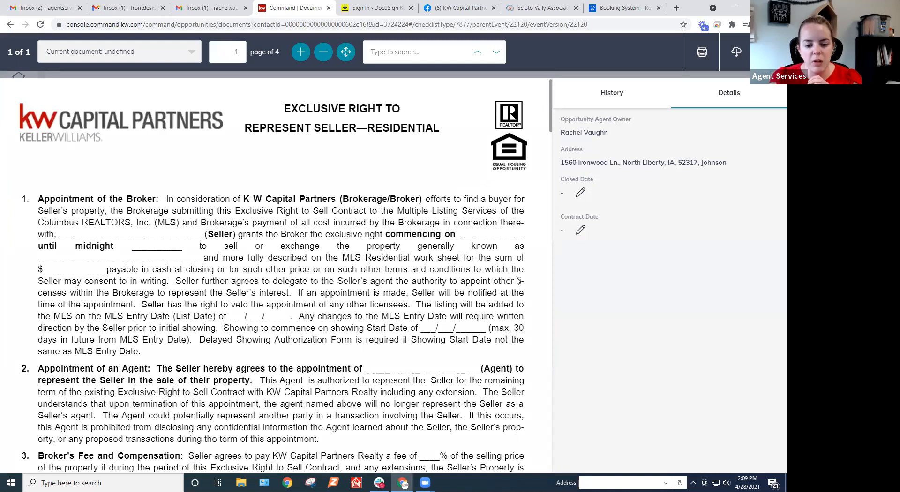
scroll(479, 369, "up", 6)
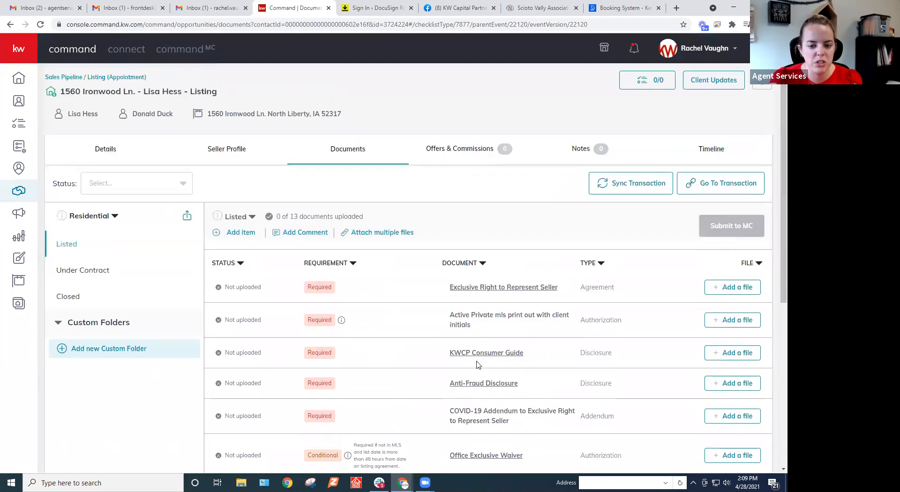
scroll(476, 340, "down", 3)
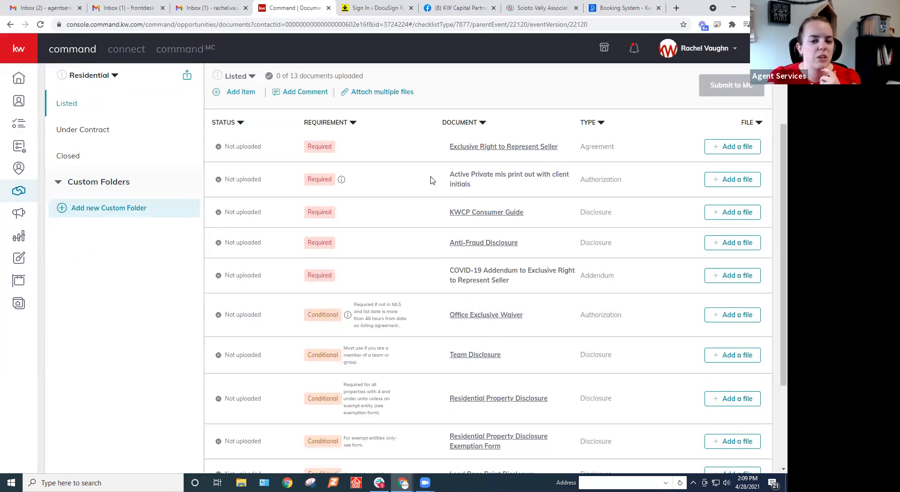
Switch to DocuSign Rooms and log in with the prefilled account e-mail and password.
left_click(372, 10)
left_click(416, 183)
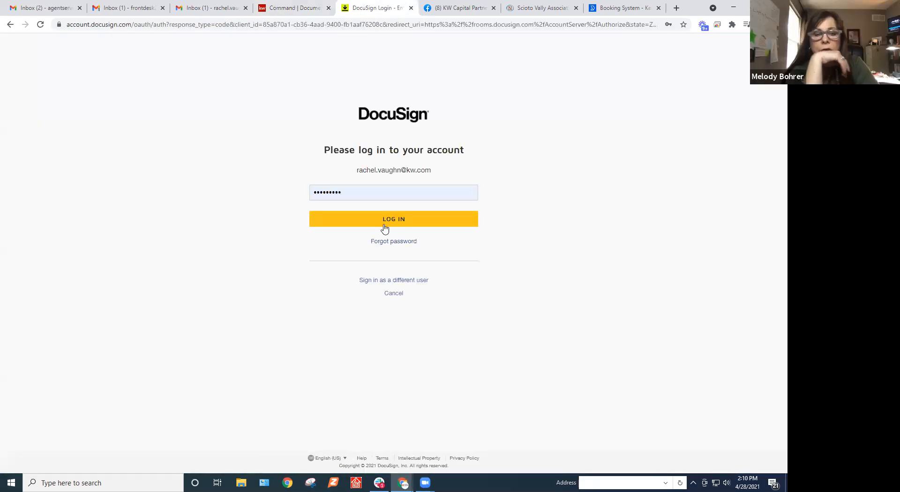
left_click(382, 222)
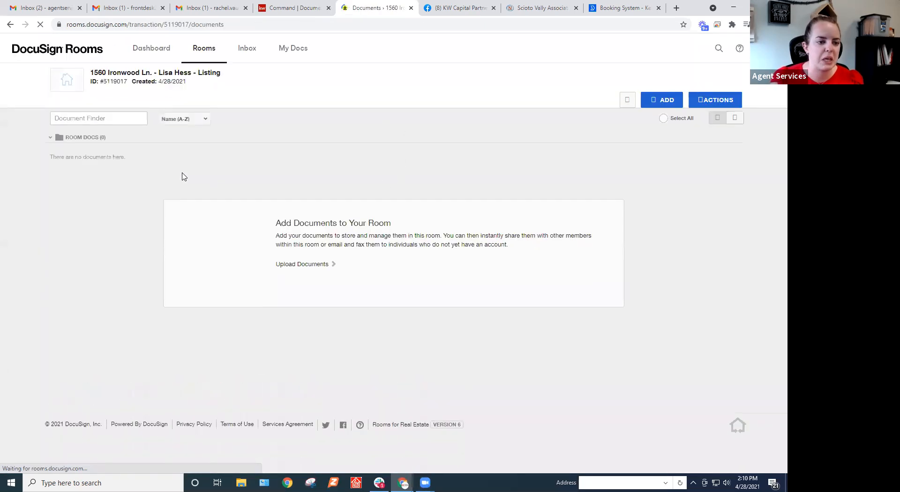
Look at the recently viewed blank forms2 room from the dashboard and go to the list of active rooms.
left_click(159, 56)
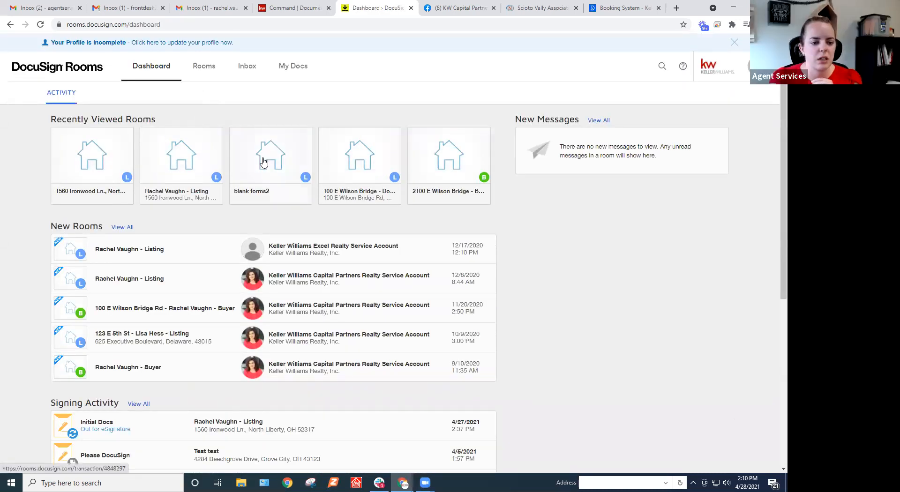
left_click(253, 194)
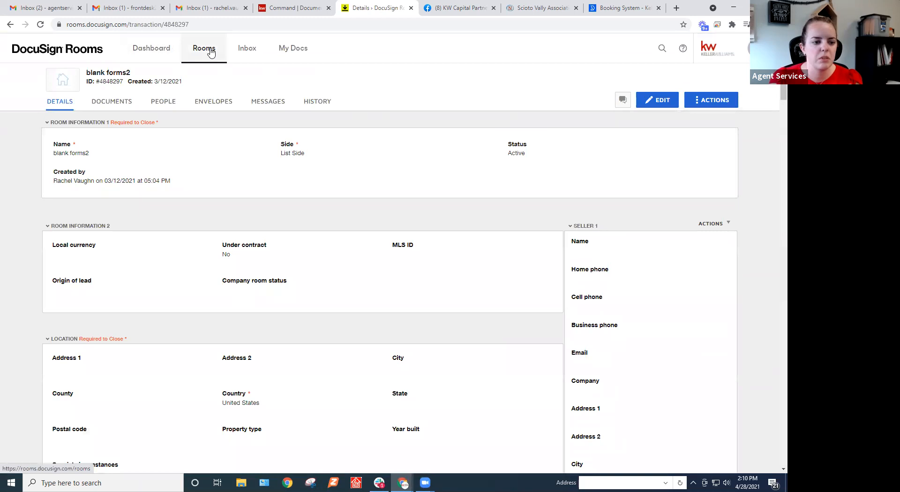
left_click(214, 55)
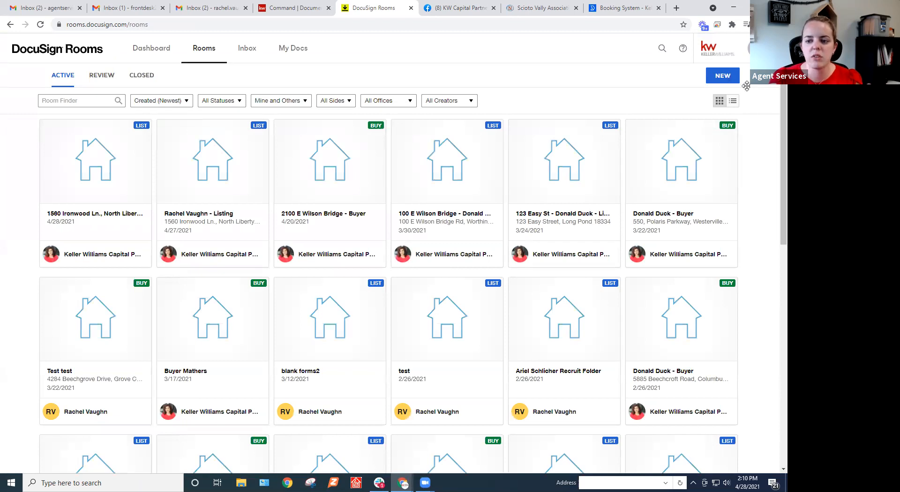
View the room role and side options in the new room form, and go back to the existing rooms without creating one.
left_click(723, 77)
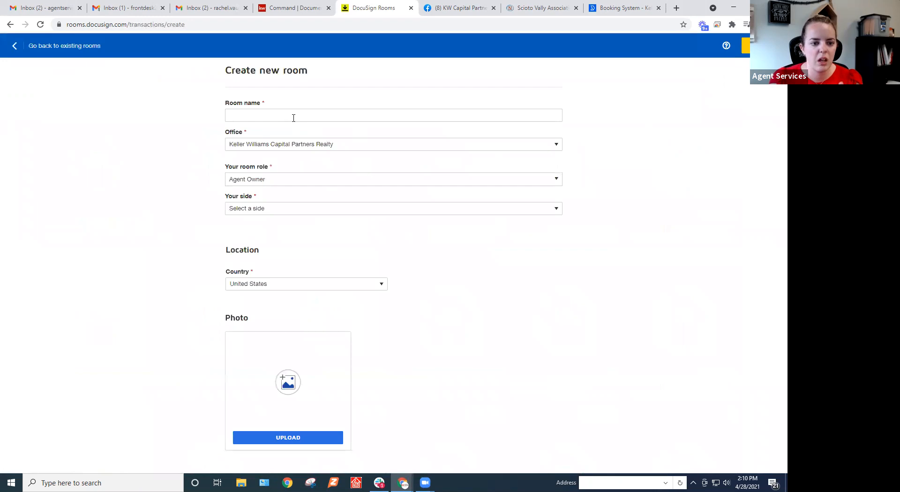
left_click(290, 180)
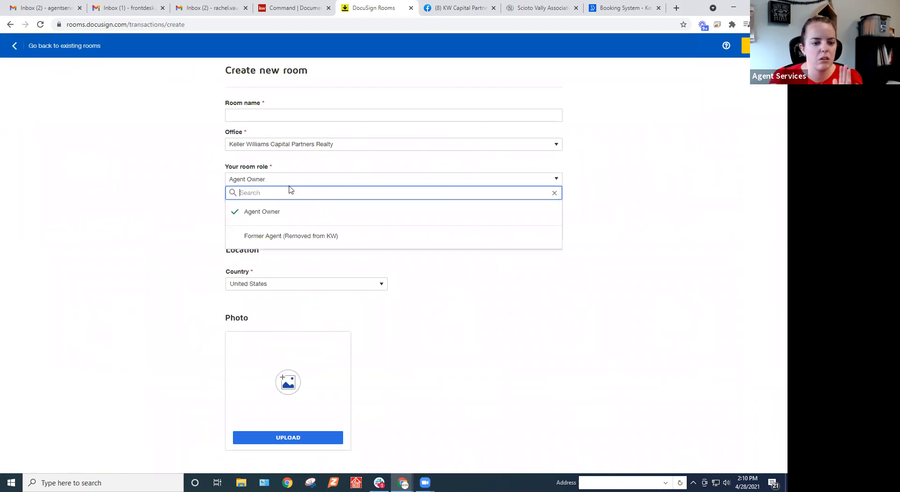
left_click(176, 177)
left_click(276, 208)
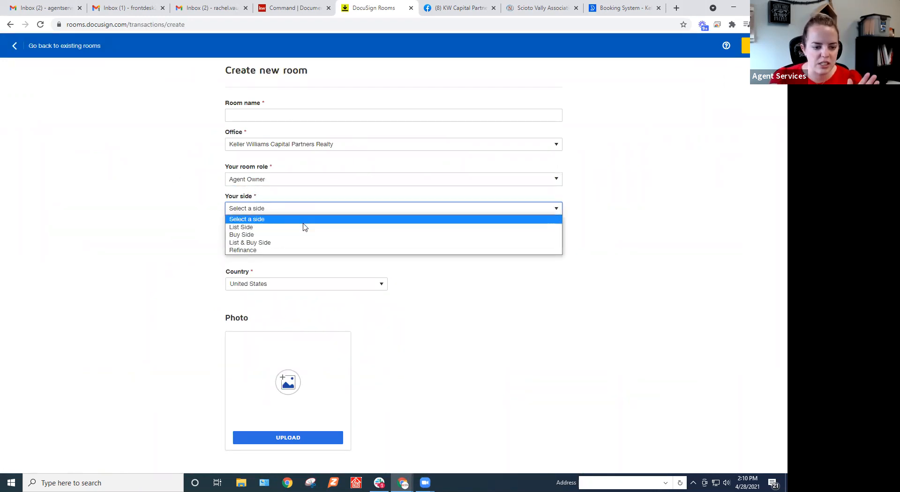
left_click(168, 249)
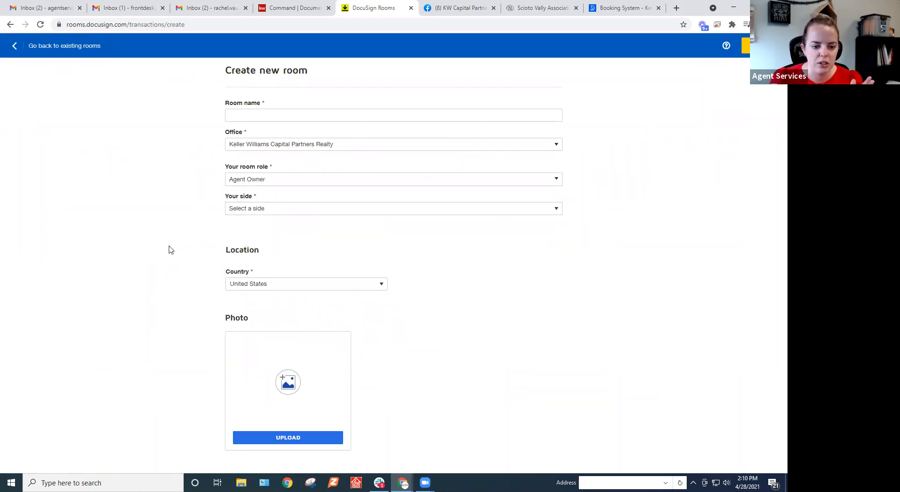
left_click(285, 212)
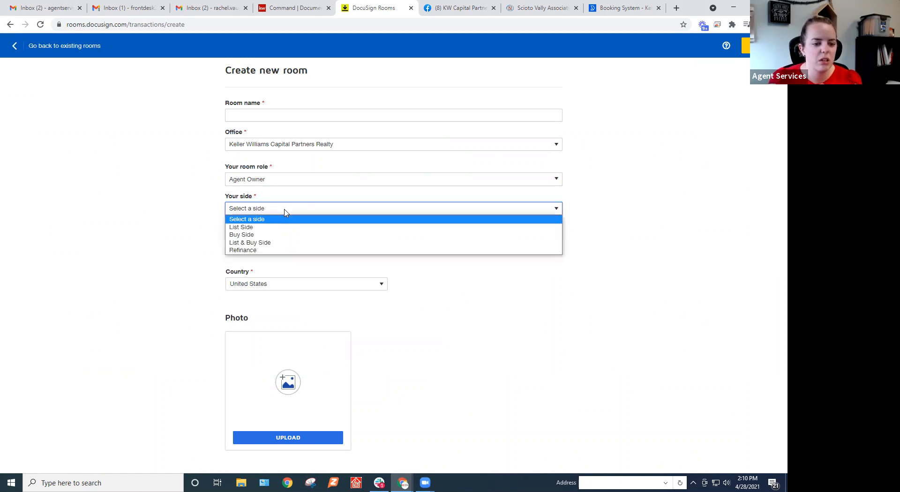
left_click(202, 237)
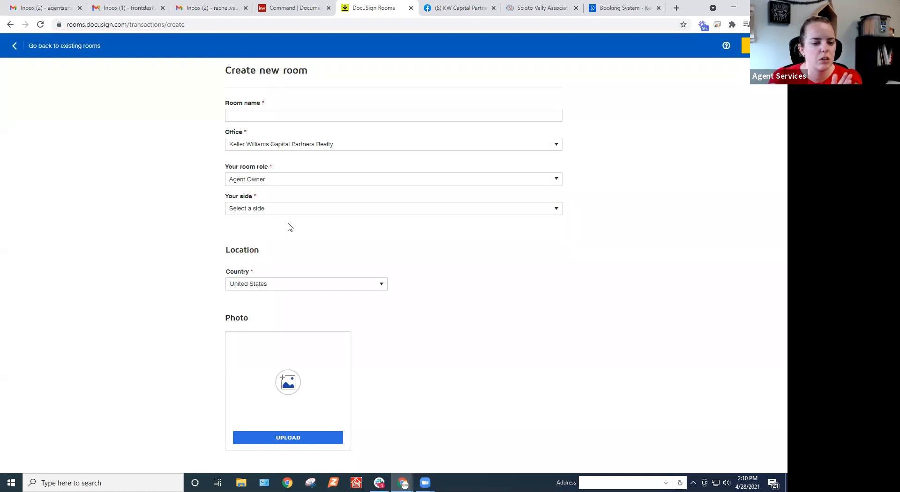
left_click(18, 45)
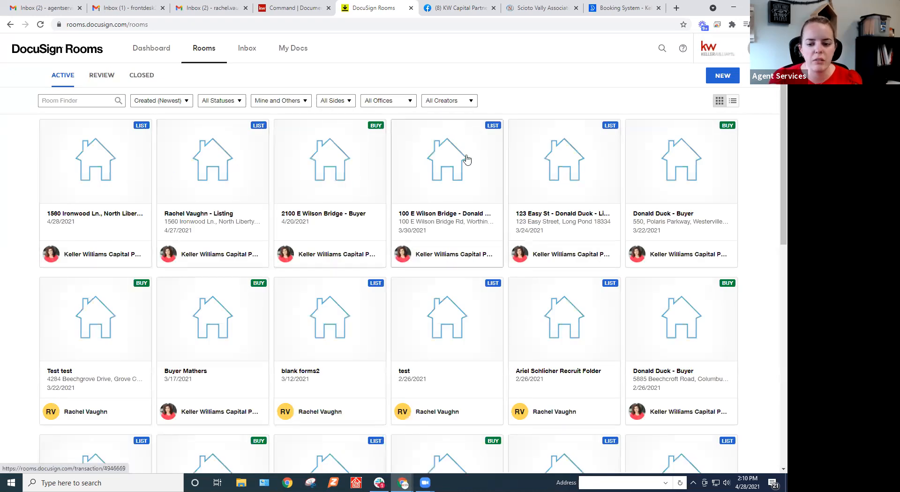
Open the documents of the blank forms2 room, look through the Agency - Team Disclosure form, and close it.
left_click(327, 315)
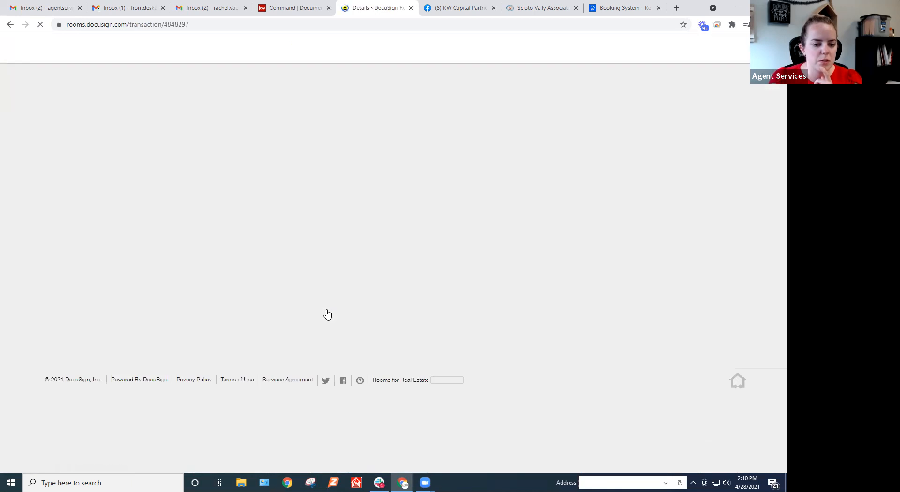
left_click(116, 103)
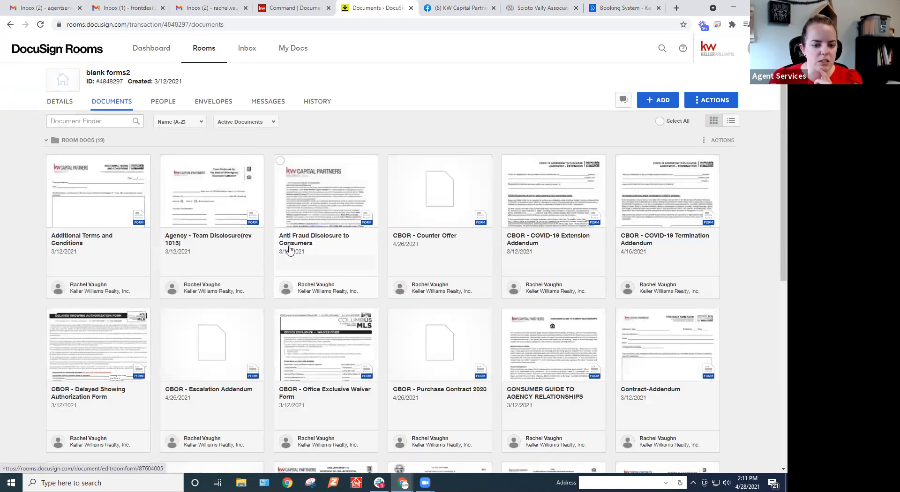
left_click(206, 192)
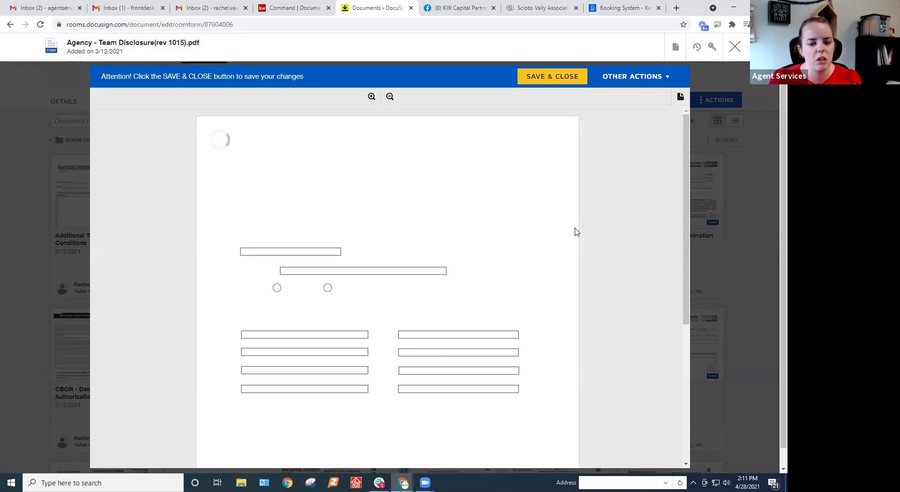
scroll(576, 236, "down", 5)
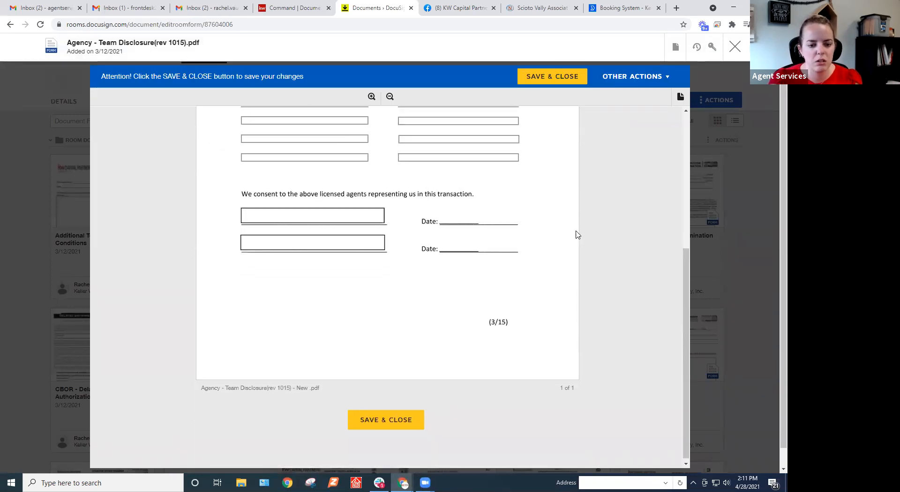
scroll(577, 233, "up", 5)
left_click(734, 46)
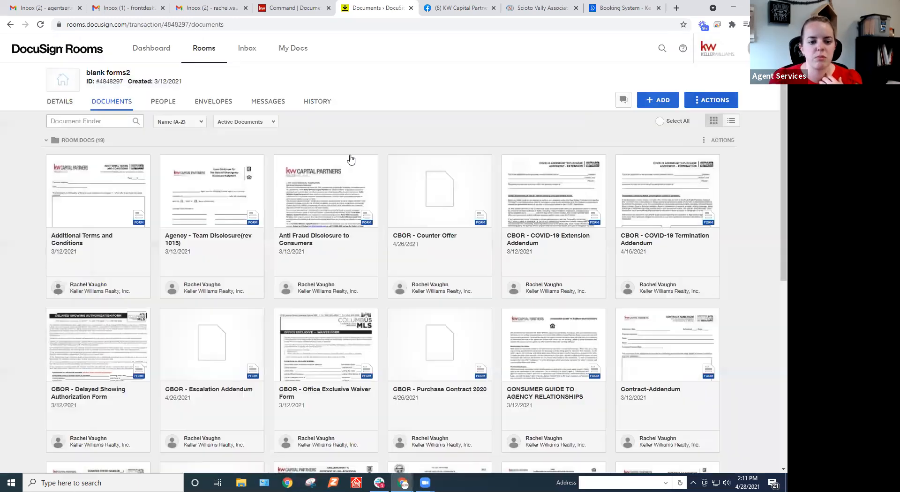
left_click(284, 6)
left_click(360, 7)
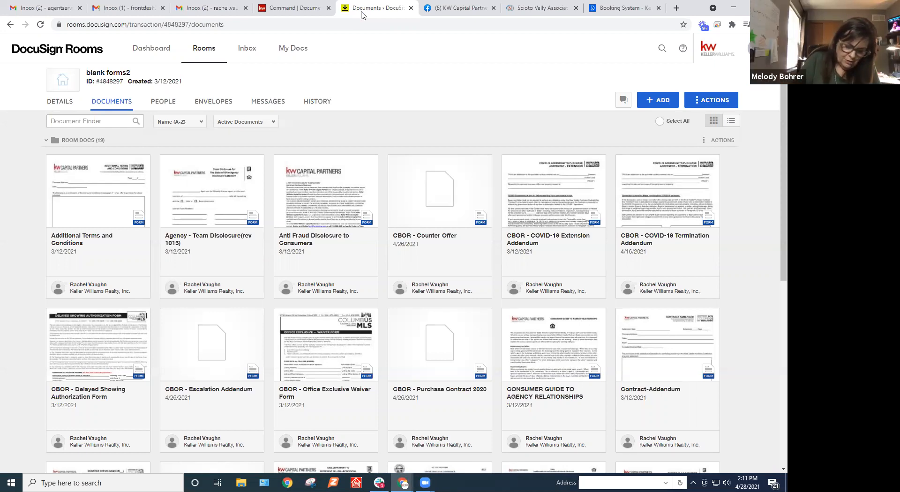
left_click(298, 9)
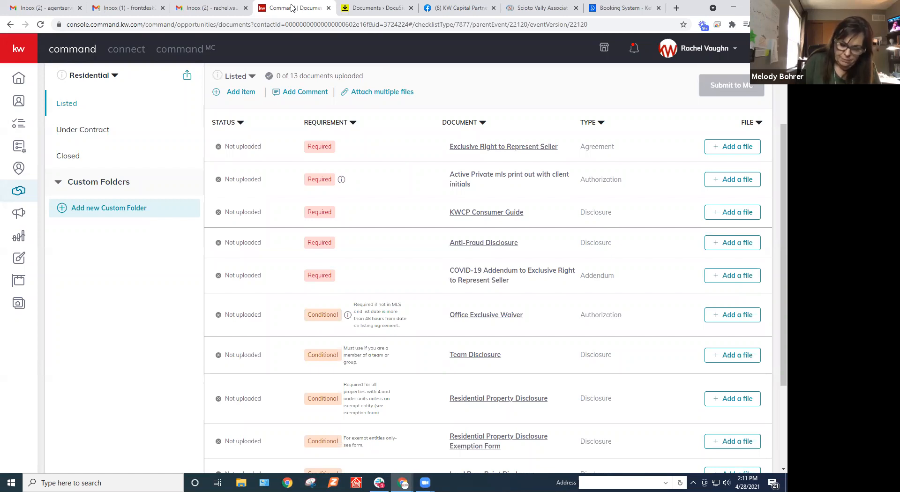
left_click(373, 8)
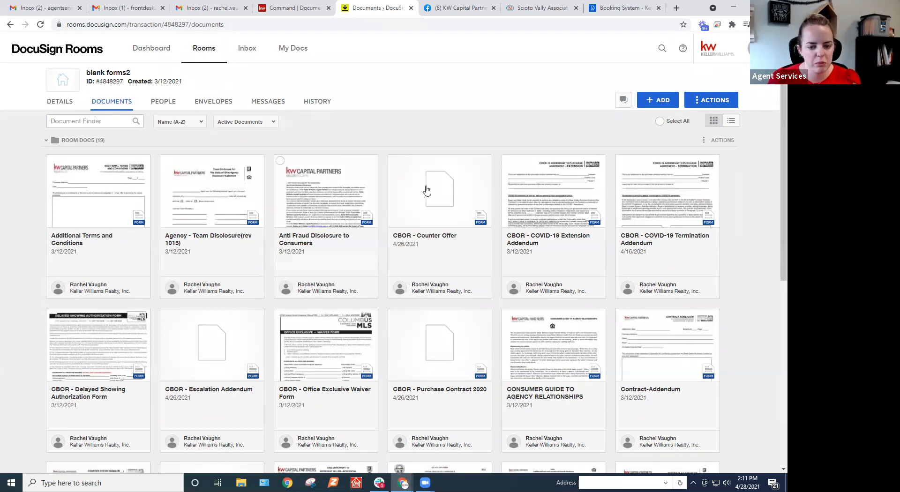
Switch to KW Command, check the DocuSign Root Folder for an Exclusive Right to Represent Seller file, and leave without assigning one.
left_click(296, 4)
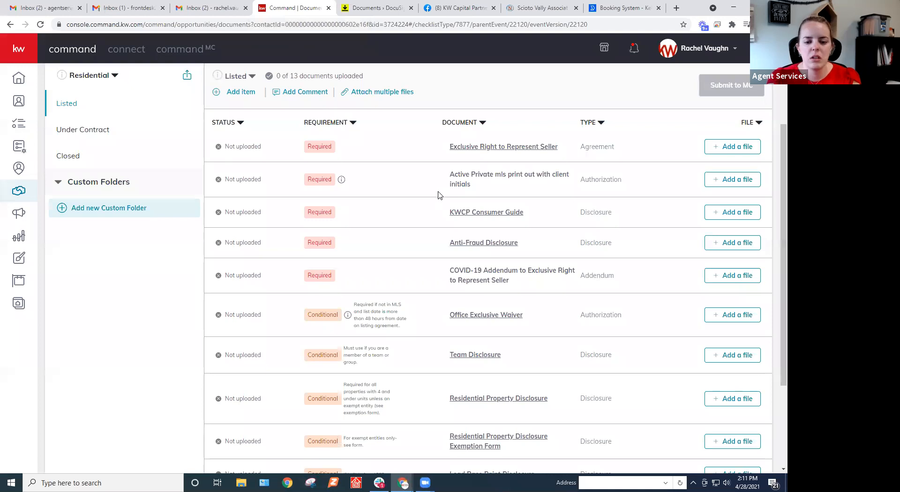
scroll(440, 195, "up", 3)
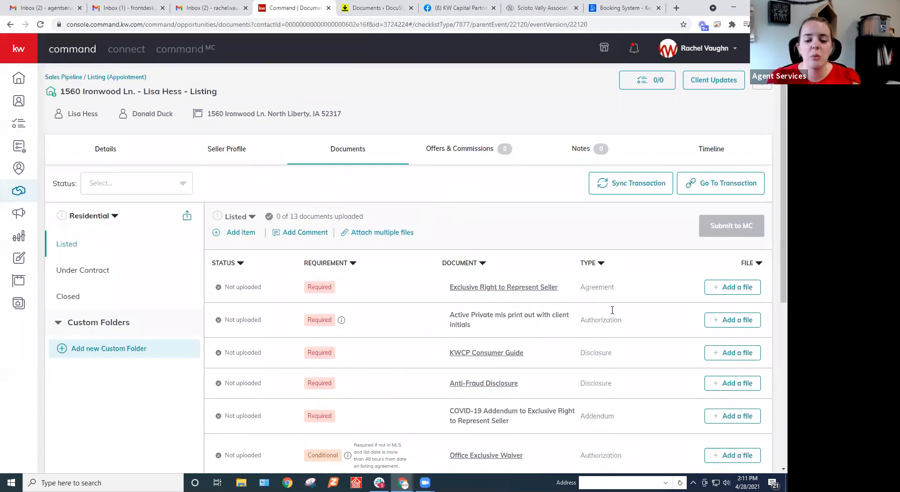
scroll(562, 299, "down", 1)
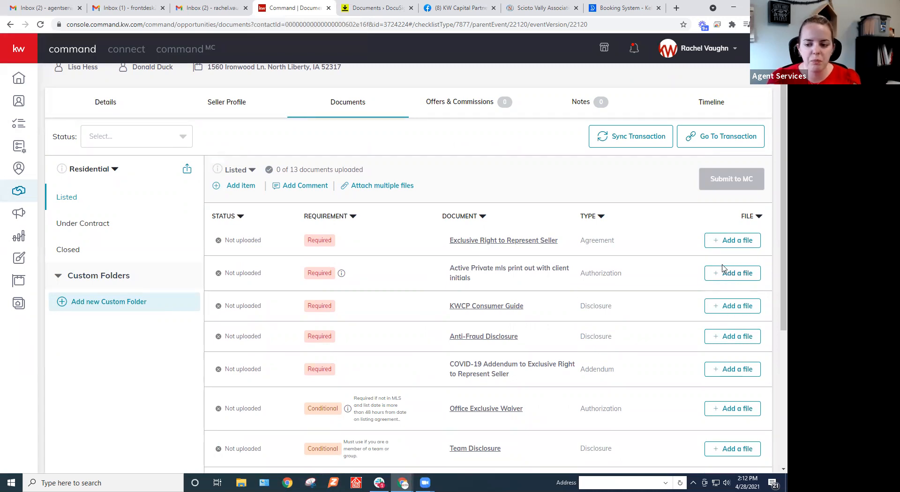
left_click(742, 244)
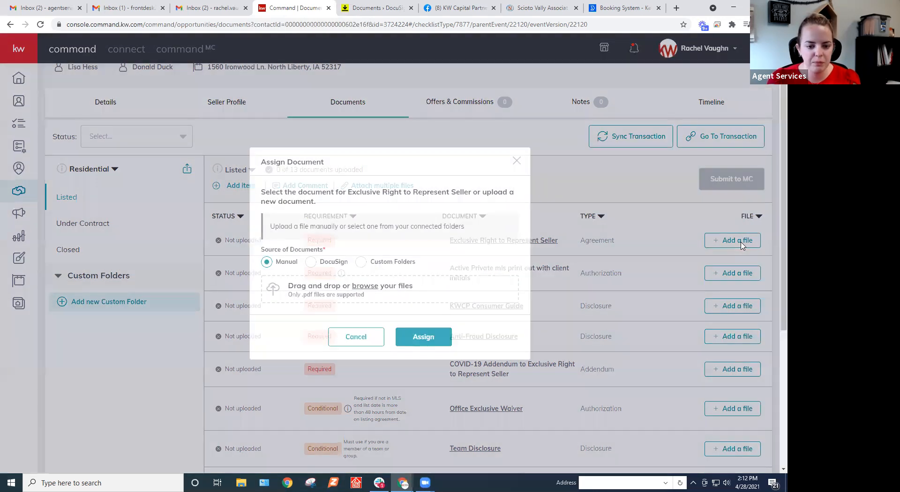
left_click(313, 263)
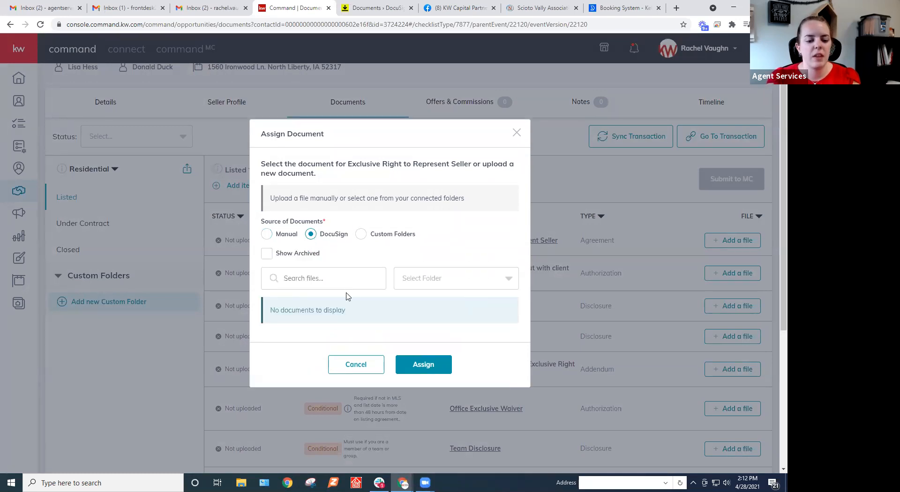
left_click(444, 284)
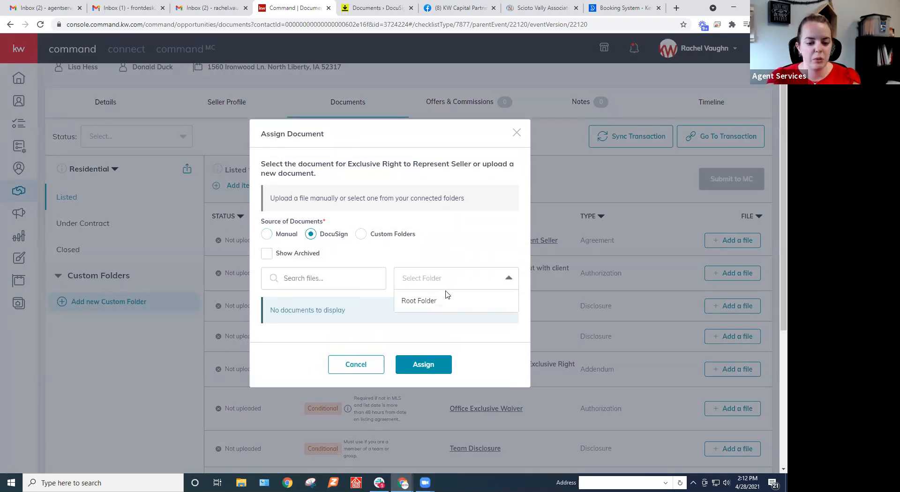
left_click(423, 303)
scroll(336, 266, "down", 2)
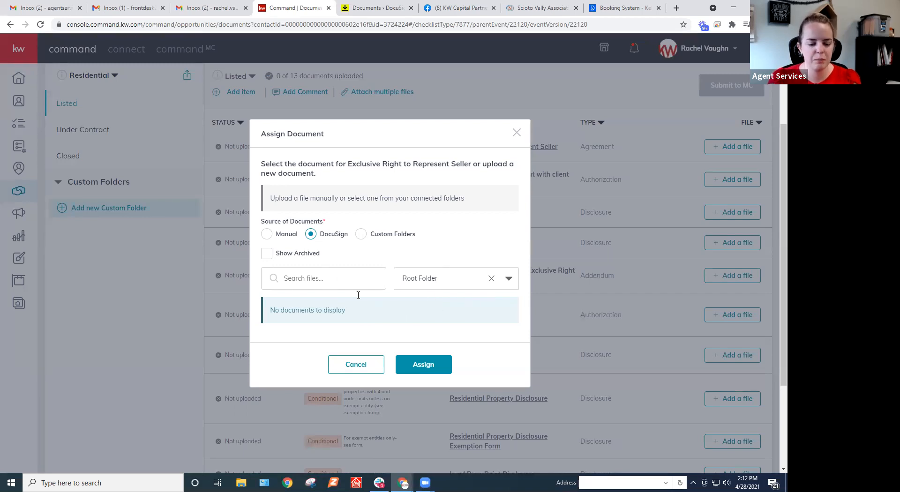
left_click(517, 133)
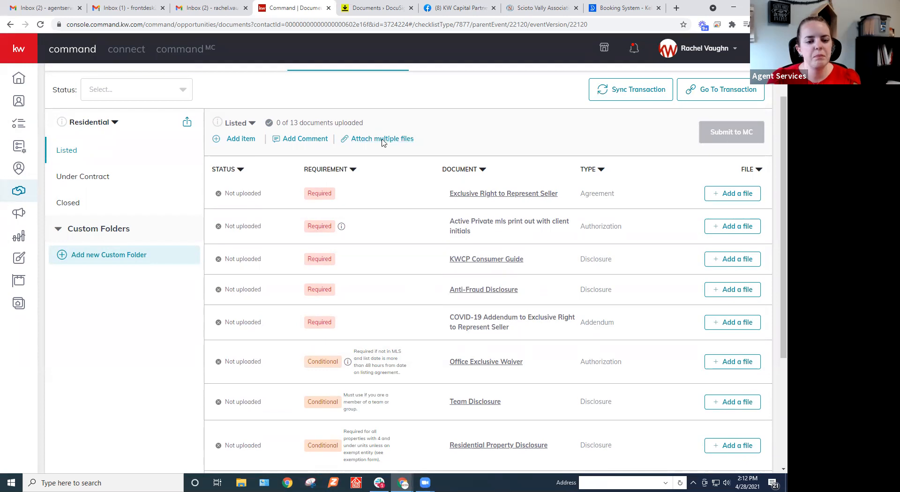
Review the DocuSign file choices for attaching multiple files to the Listed checklist, and close the dialog without attaching any.
left_click(382, 141)
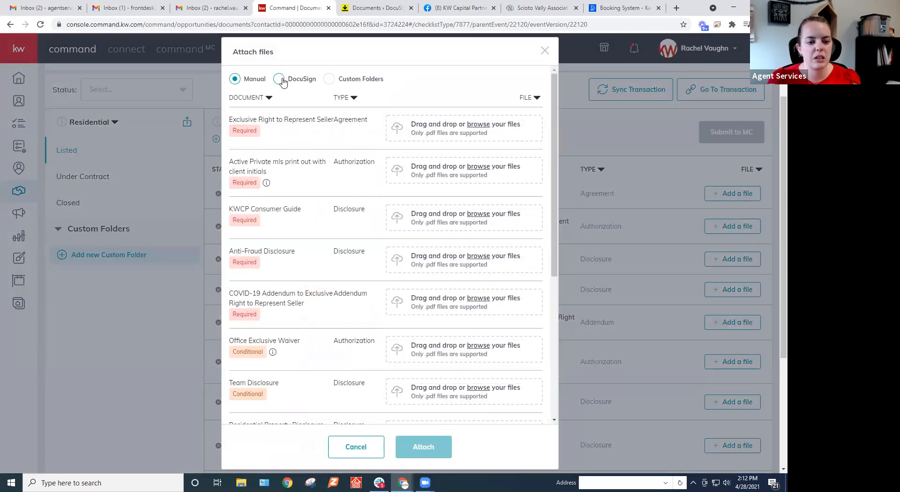
left_click(279, 79)
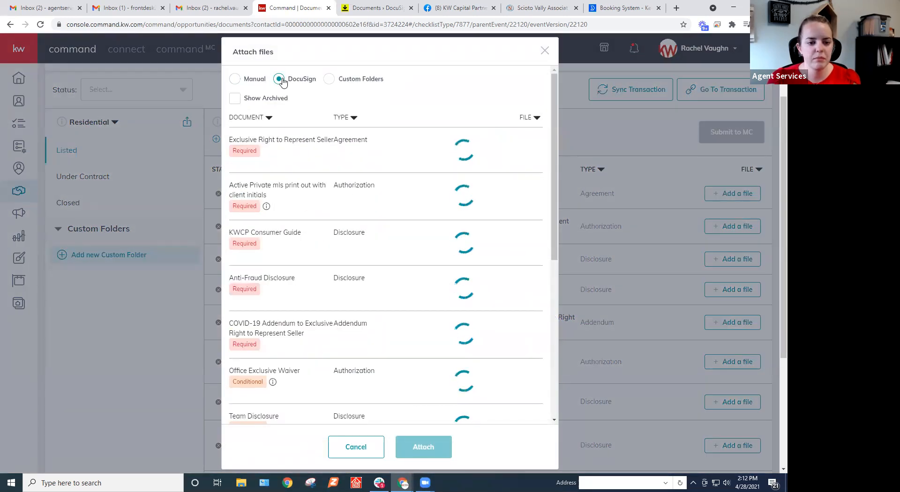
left_click(451, 146)
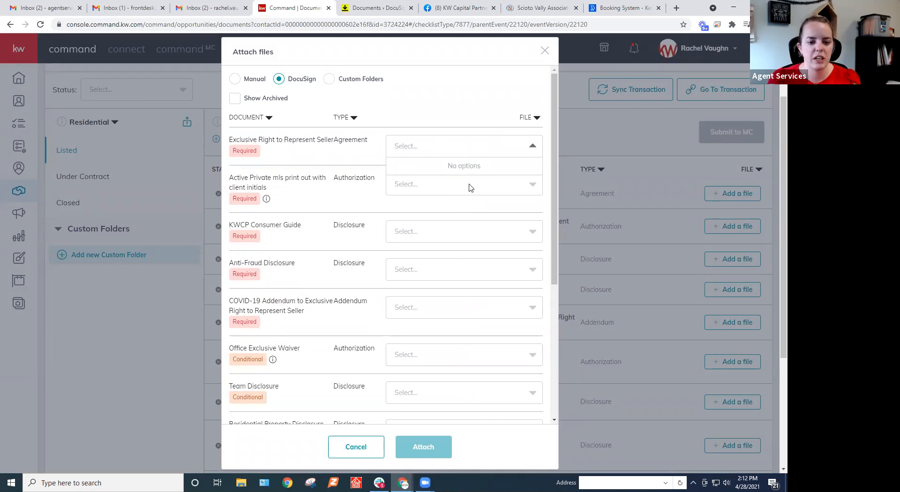
left_click(441, 183)
left_click(431, 231)
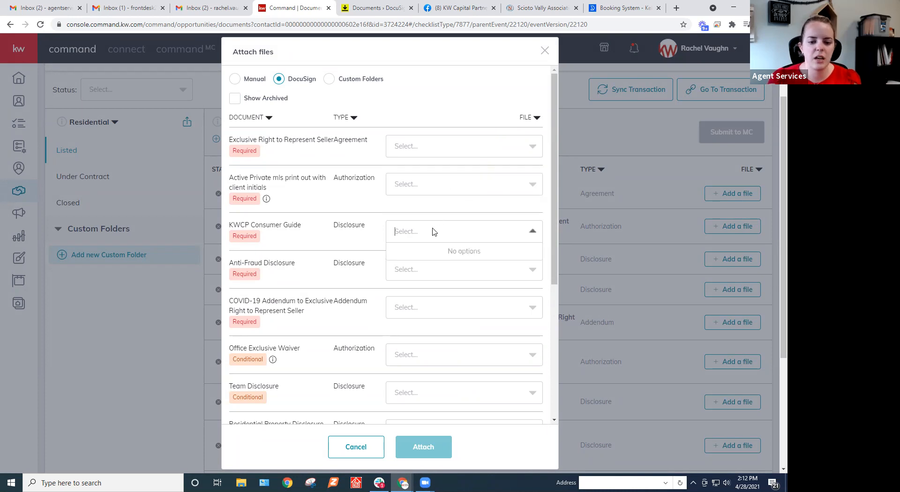
left_click(408, 277)
scroll(446, 297, "down", 5)
scroll(443, 281, "up", 2)
scroll(441, 260, "up", 3)
scroll(458, 283, "down", 4)
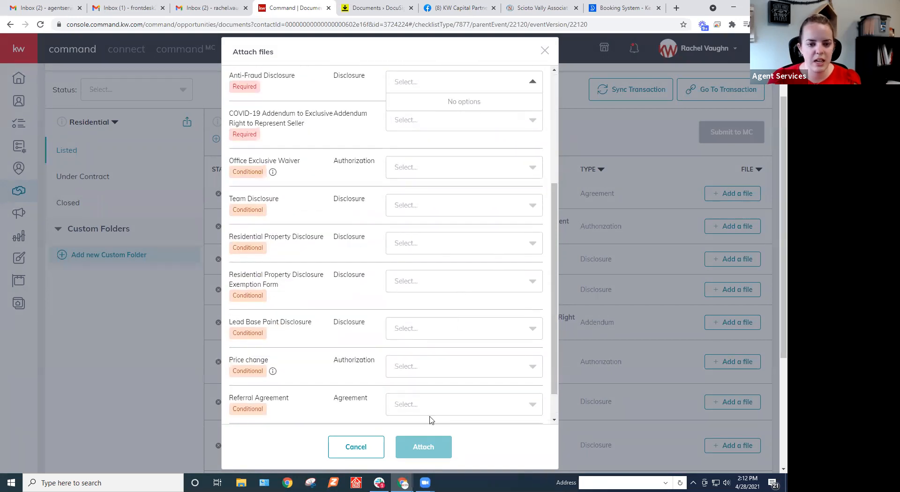
scroll(450, 377, "up", 5)
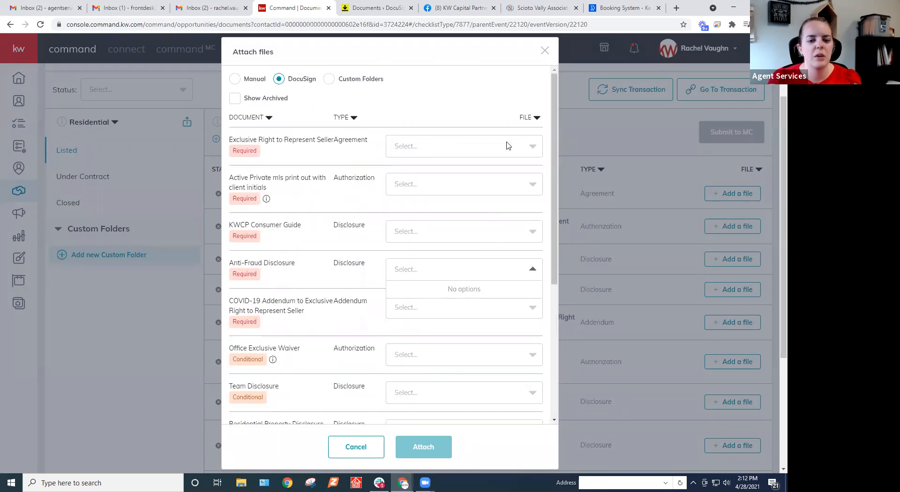
left_click(545, 51)
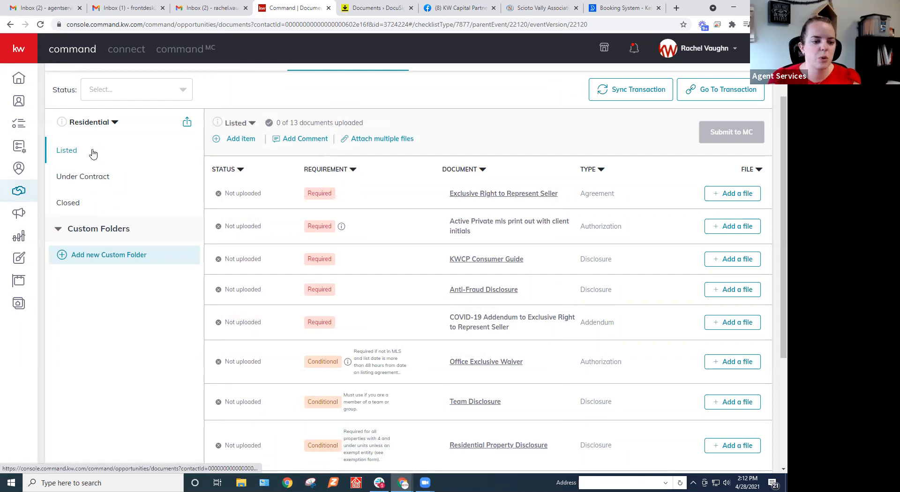
Examine the required and conditional documents in the Under Contract and Closed checklists.
left_click(92, 183)
left_click(113, 152)
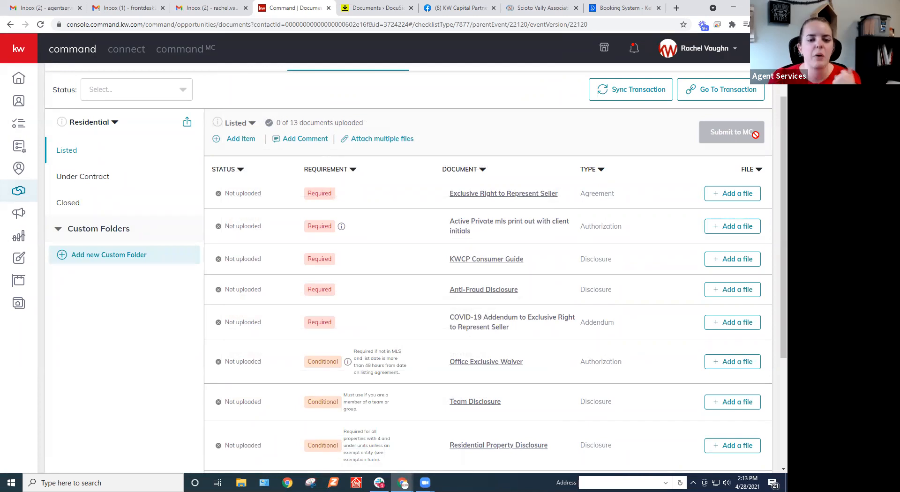
left_click(117, 177)
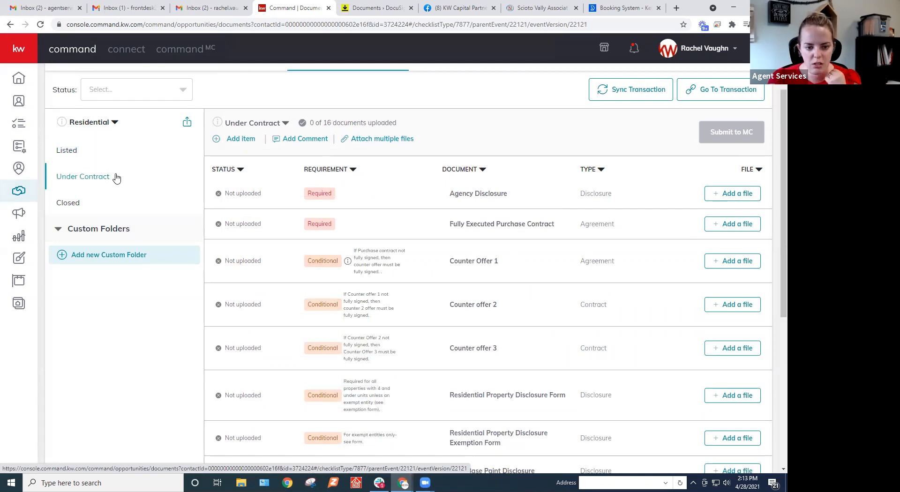
scroll(468, 227, "down", 1)
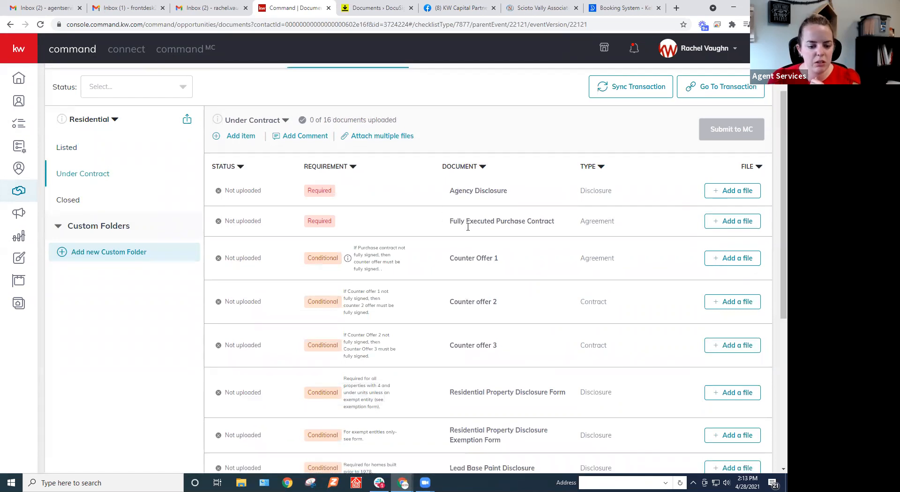
scroll(467, 227, "down", 5)
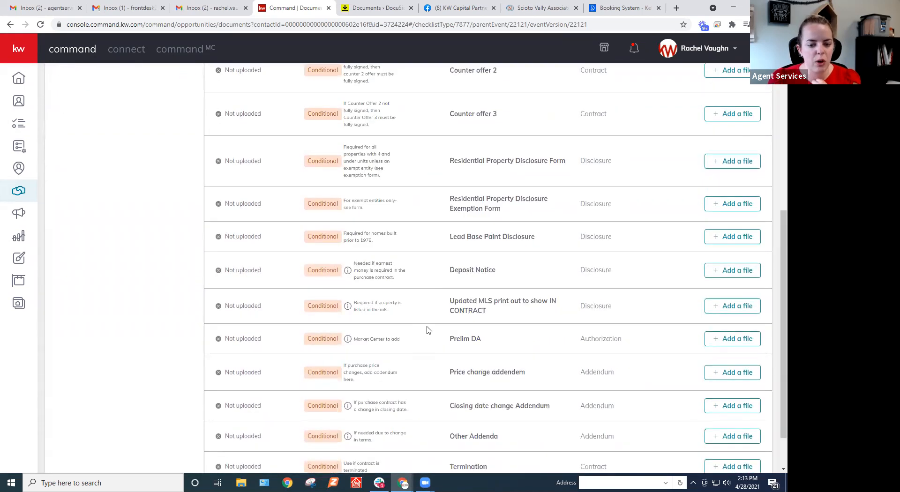
scroll(427, 328, "up", 6)
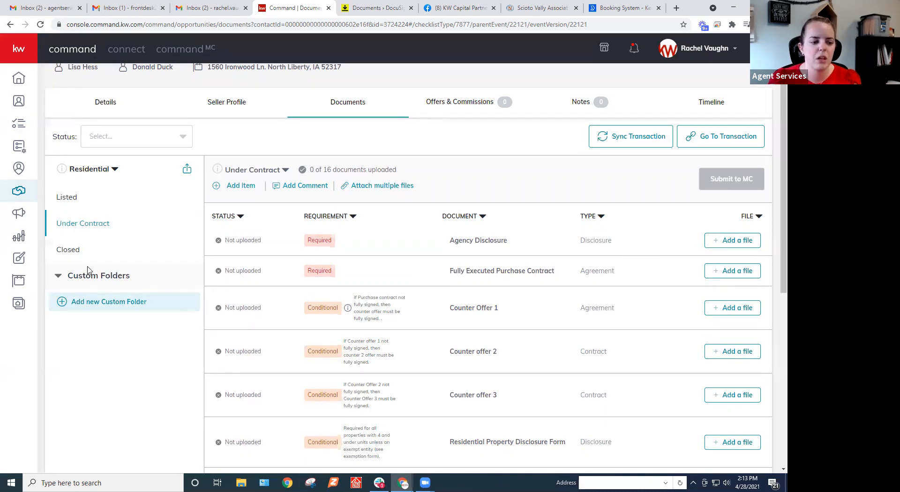
left_click(77, 255)
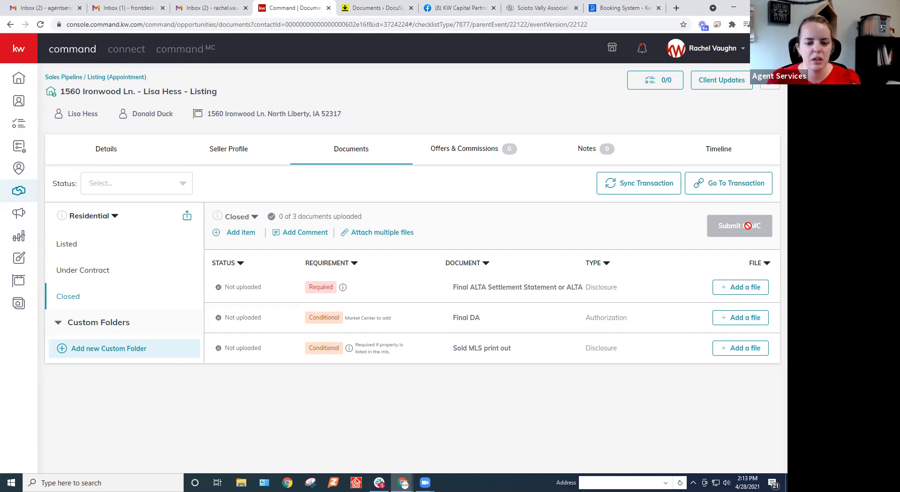
left_click(78, 275)
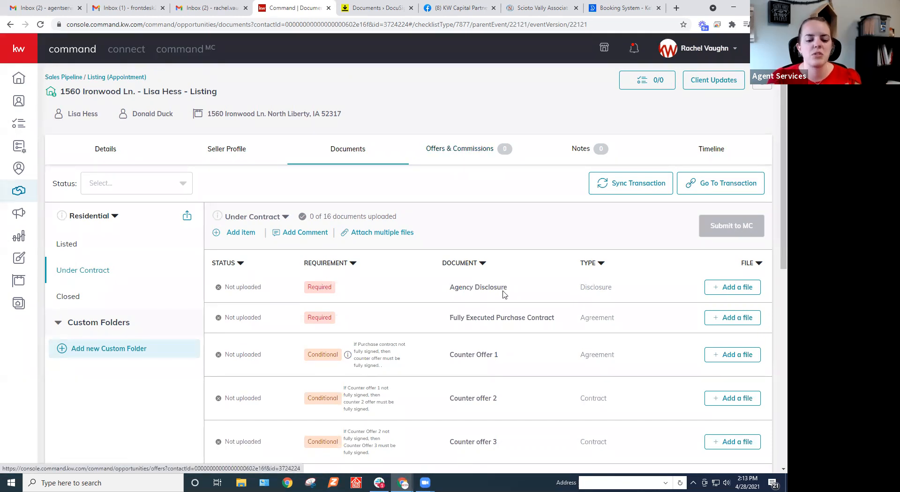
Create a new offer version named Initial Offer for the listing and set its offer date to 4/13/2021.
left_click(467, 153)
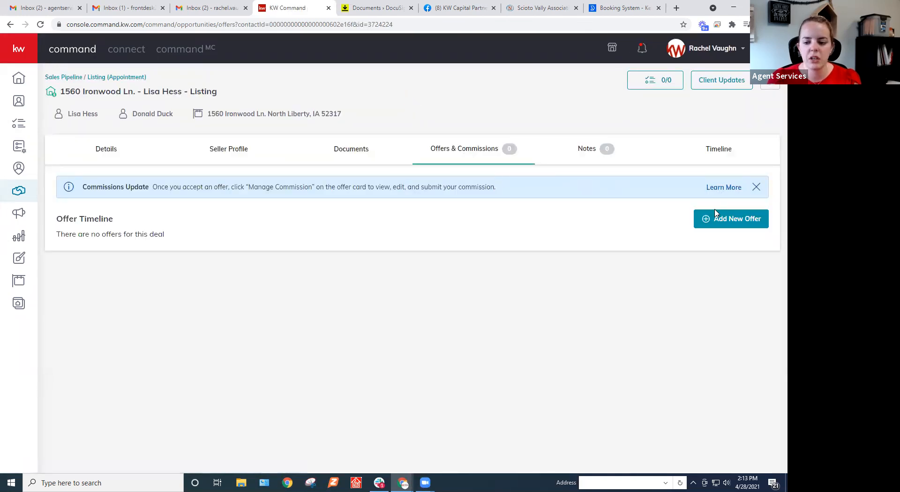
left_click(750, 220)
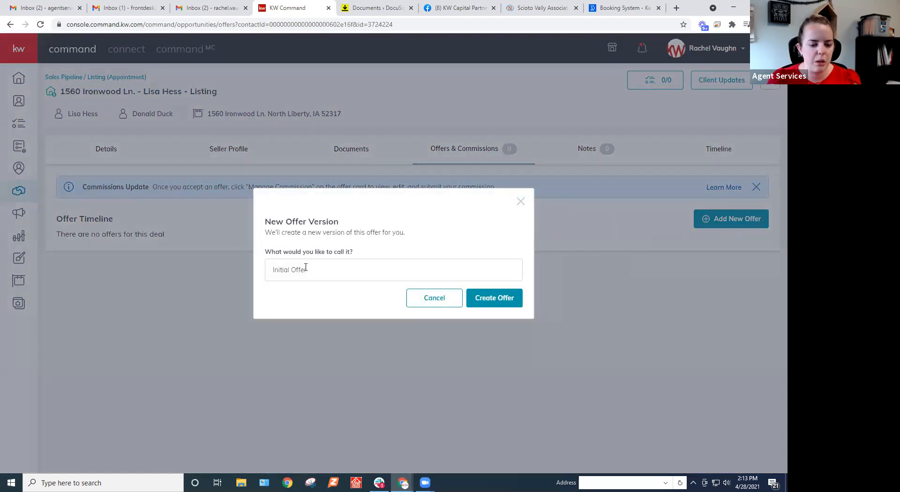
left_click(494, 299)
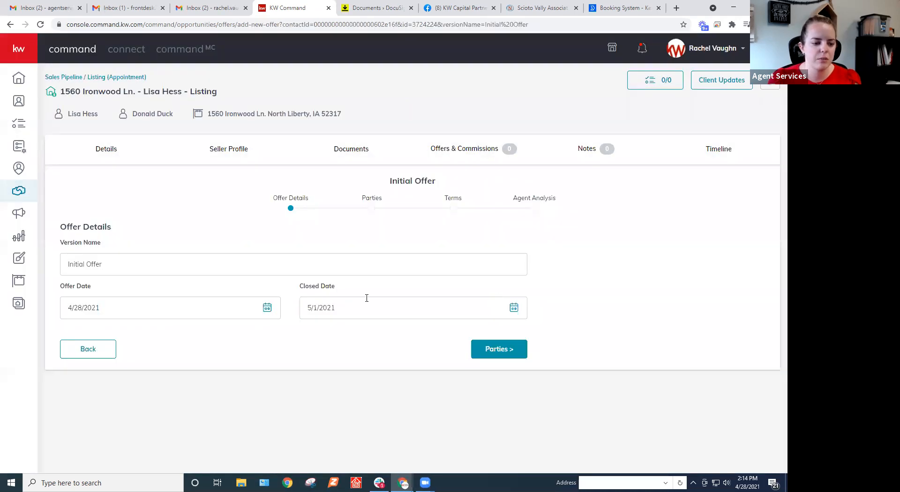
left_click(126, 312)
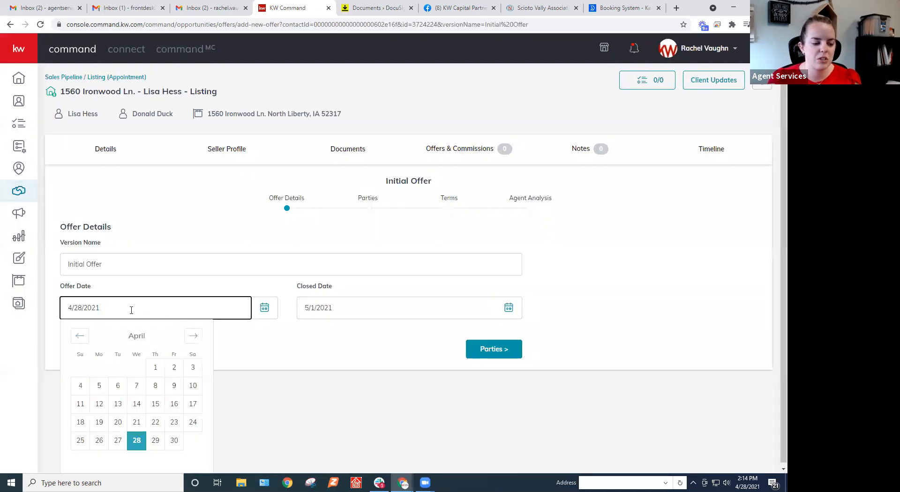
left_click(120, 406)
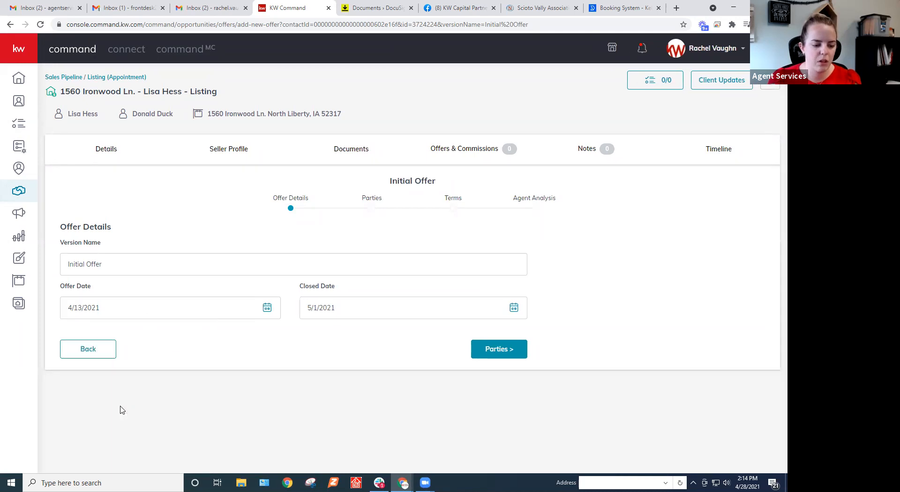
Set the Initial Offer's closed date to 5/3/2021 and continue to the parties.
left_click(377, 308)
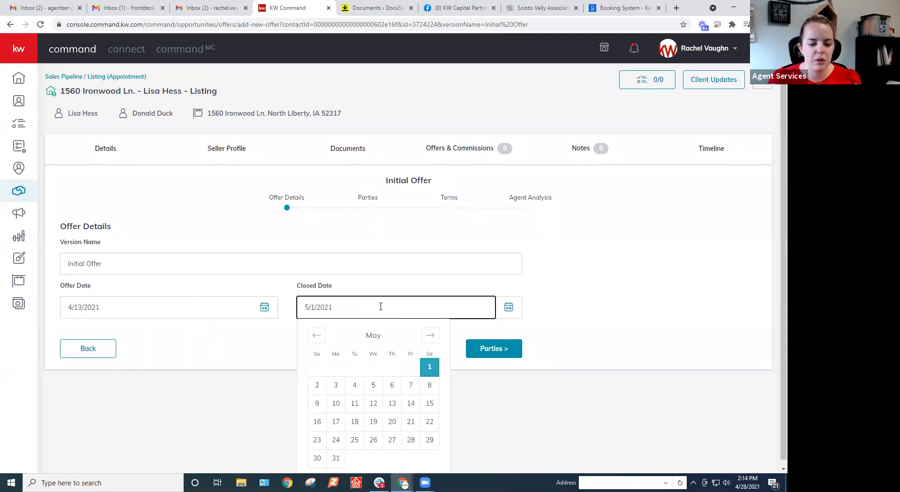
left_click(341, 384)
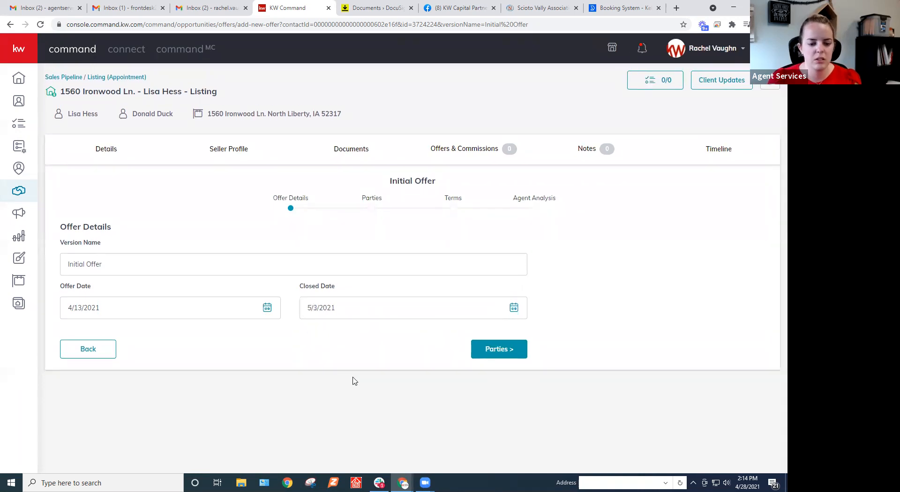
left_click(506, 351)
Fill in the buyer's name and the name of the buyer's representing associate, leave their contact details blank, and continue to the terms.
scroll(506, 352, "down", 2)
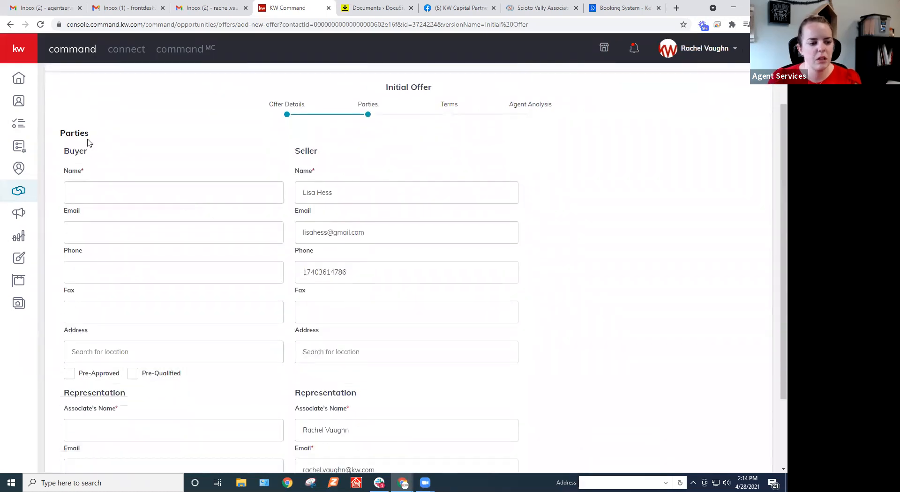
left_click(140, 193)
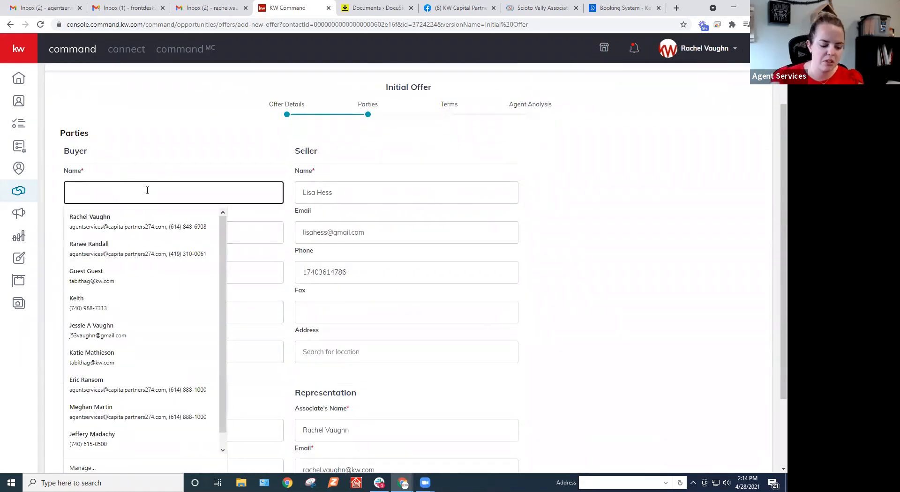
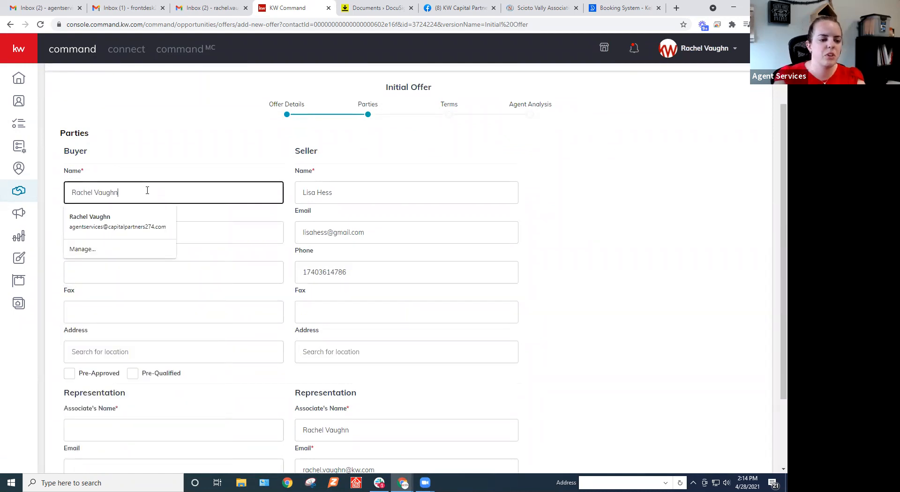
key("Tab")
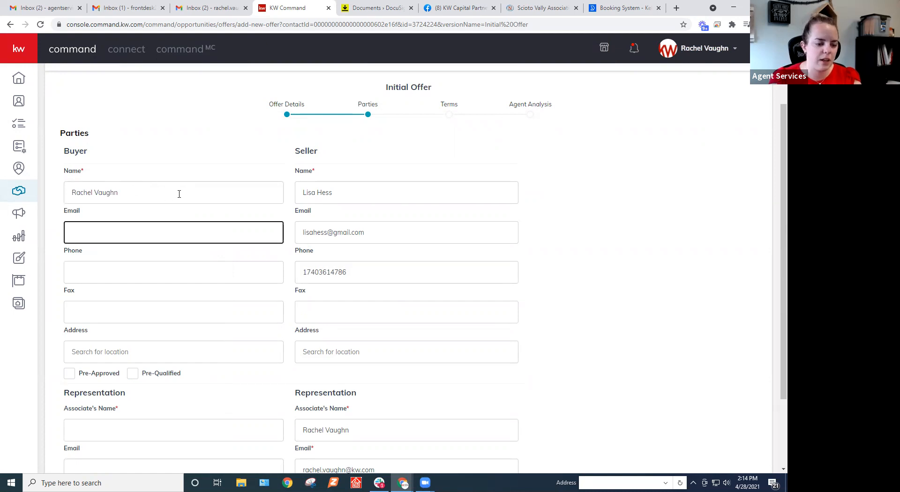
scroll(179, 194, "down", 2)
left_click(94, 331)
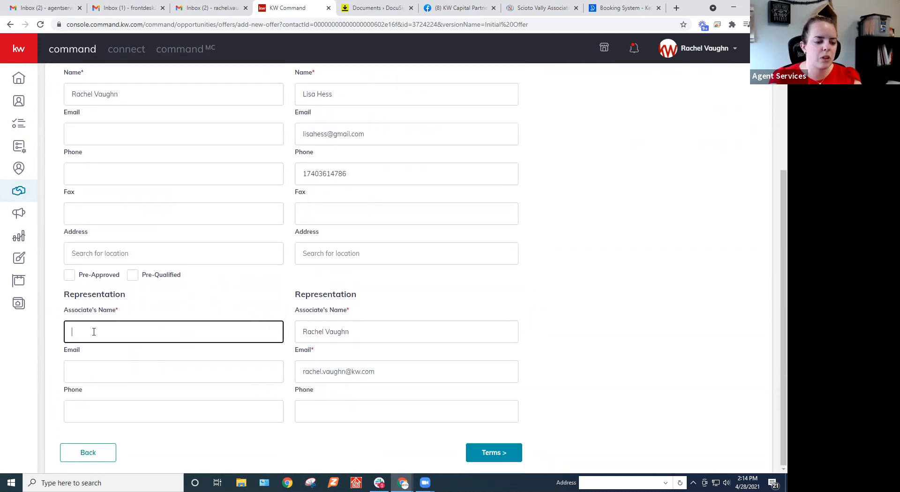
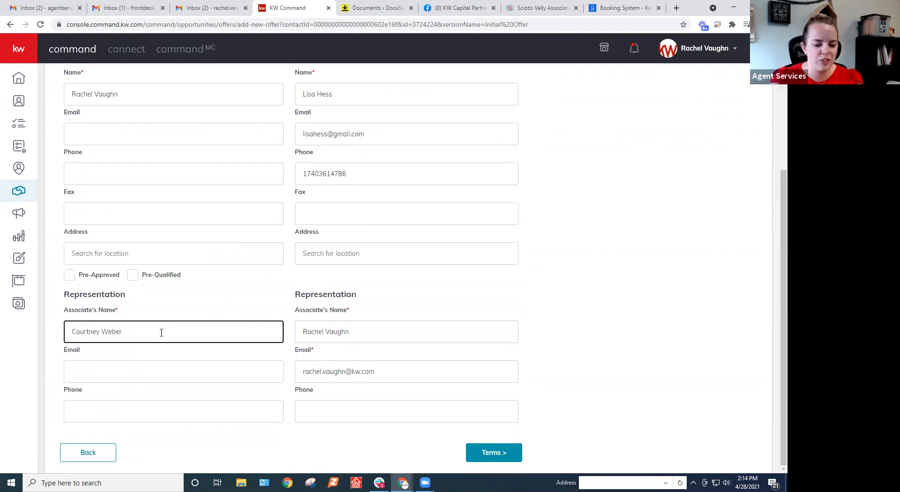
scroll(218, 385, "up", 2)
scroll(218, 384, "down", 2)
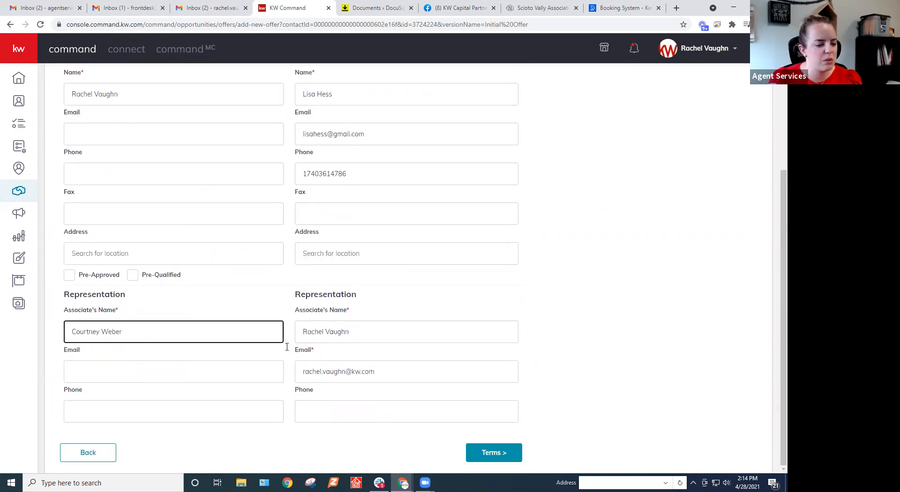
left_click(142, 370)
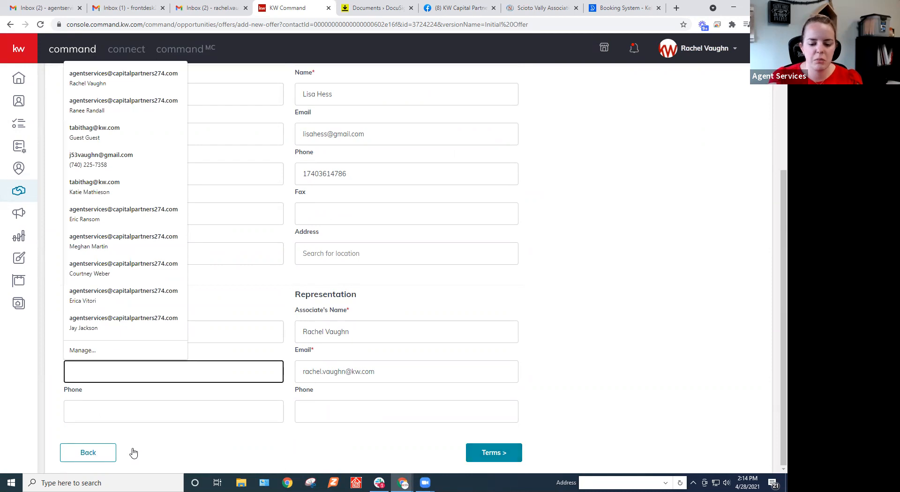
left_click(494, 453)
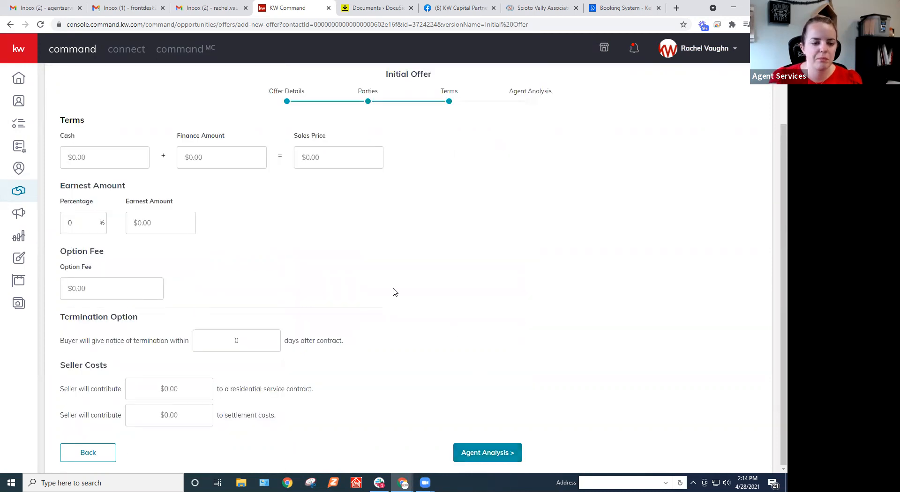
Set the Initial Offer's finance amount to $410,000 in the terms.
scroll(368, 271, "up", 2)
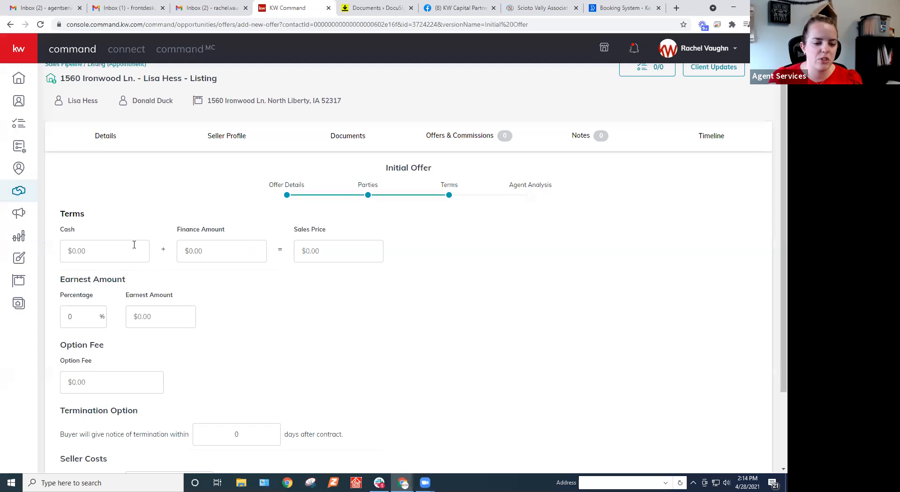
scroll(228, 241, "down", 1)
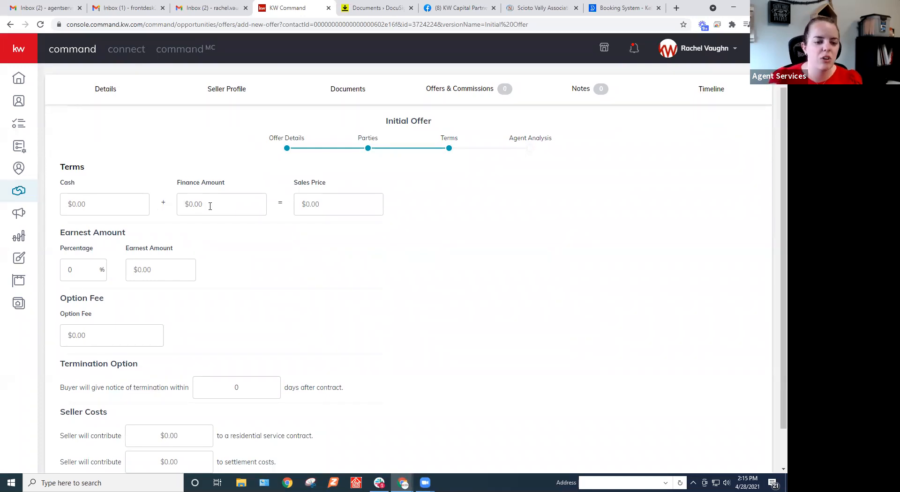
left_click(332, 204)
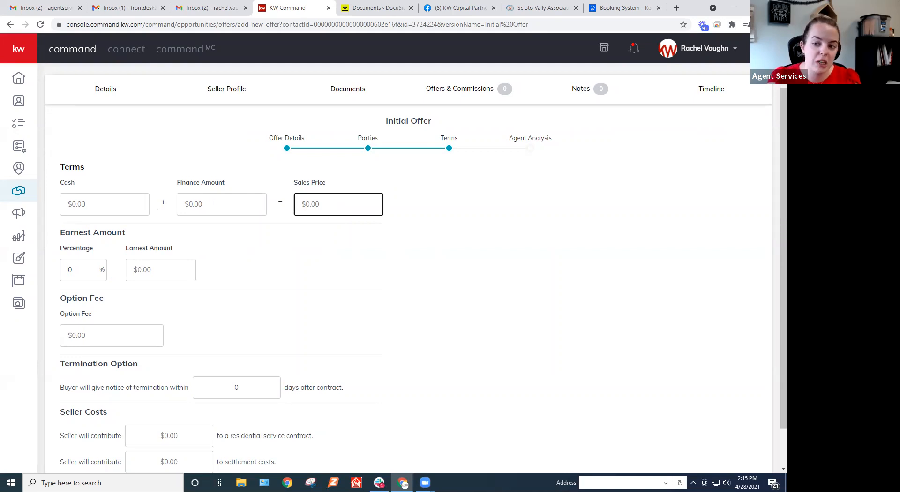
left_click(215, 204)
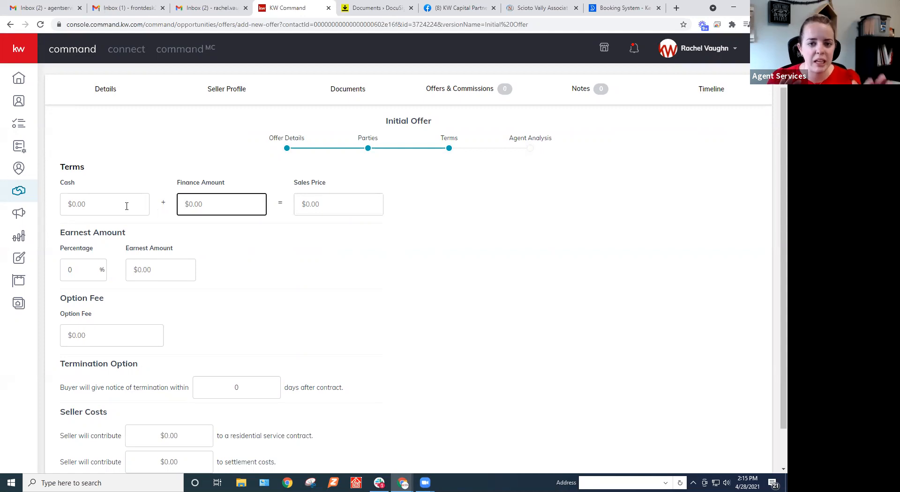
type("4100000")
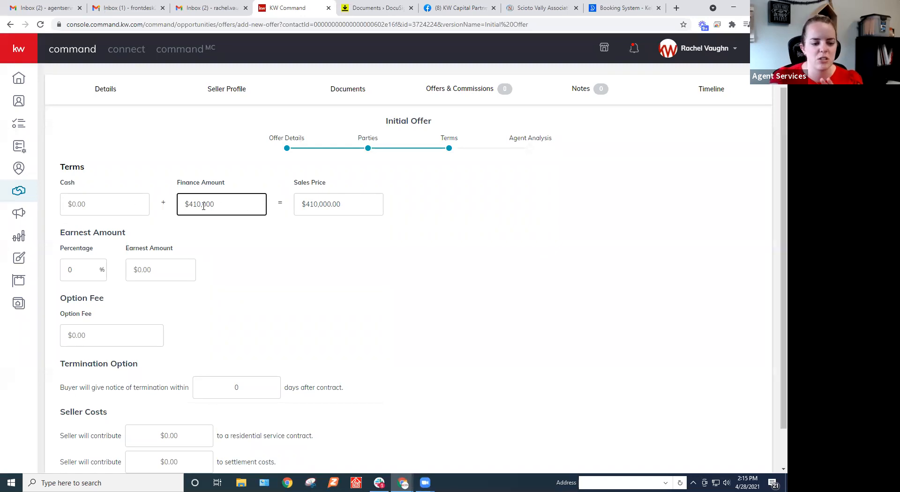
Review how cash and finance amount make up the sales price, and look over the earnest, option fee, termination and seller cost terms.
left_click_drag(362, 202, 299, 203)
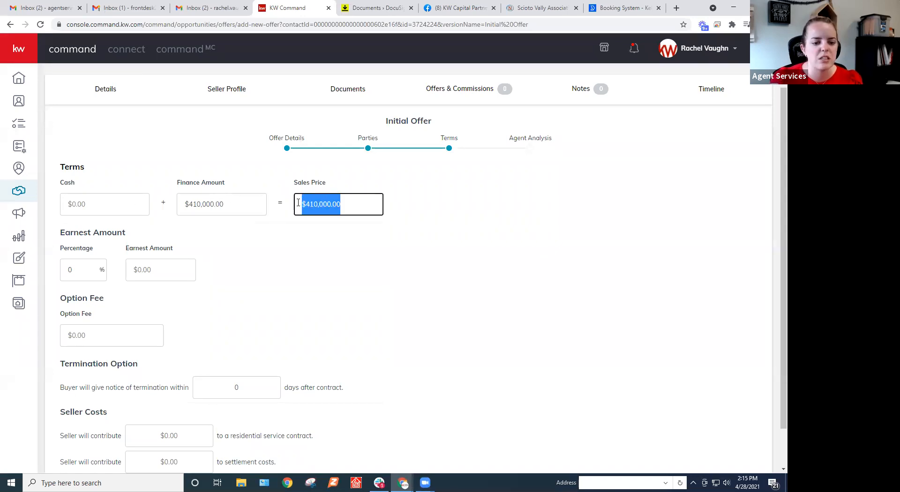
left_click(358, 203)
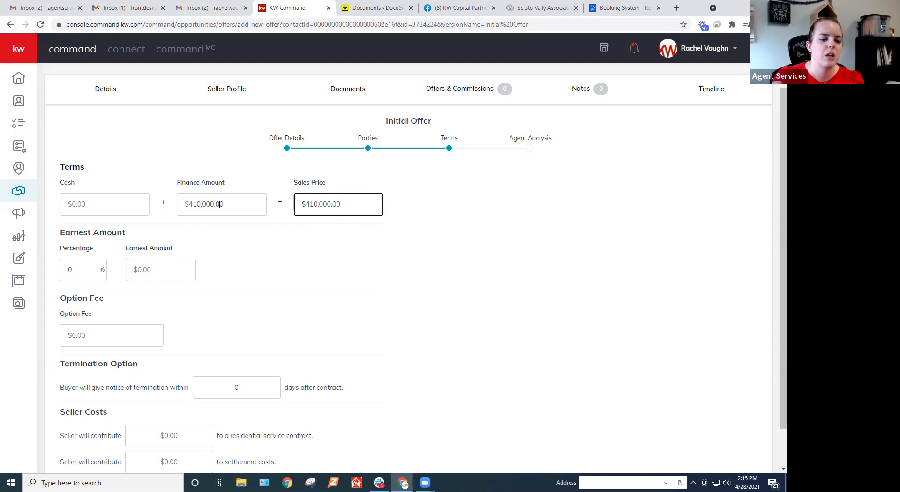
left_click(101, 202)
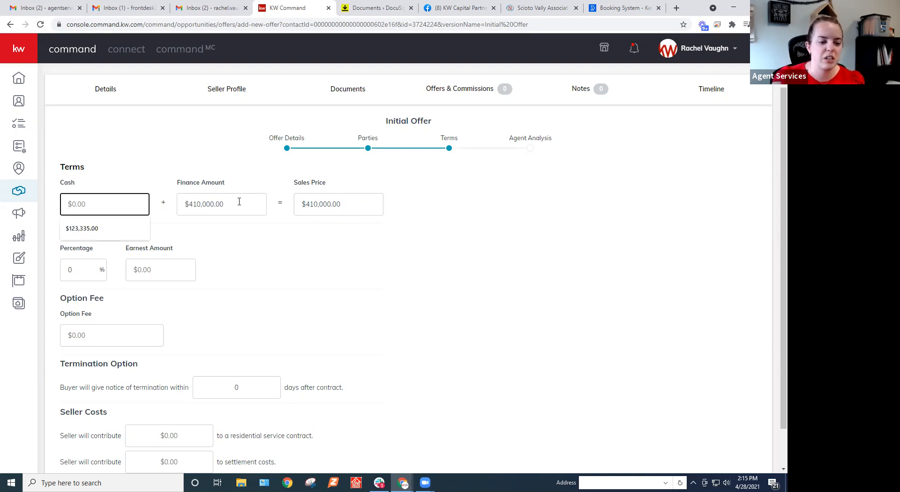
left_click(216, 206)
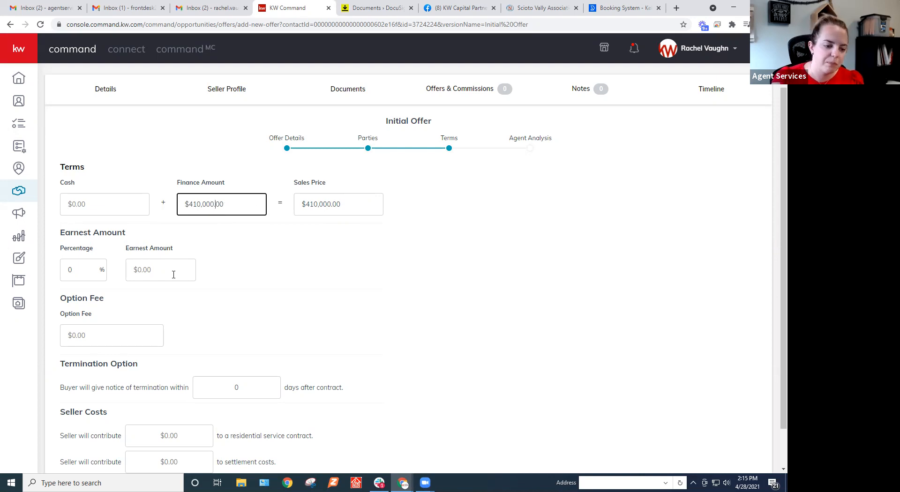
scroll(172, 274, "down", 1)
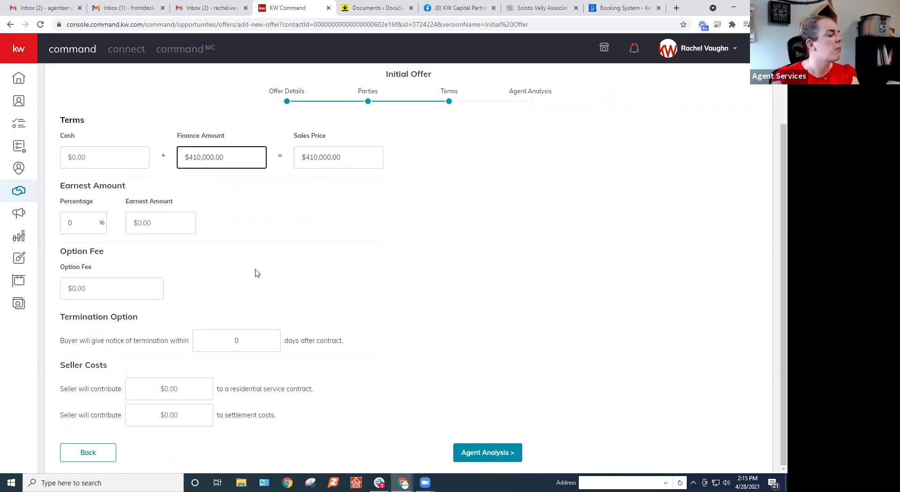
scroll(331, 232, "up", 1)
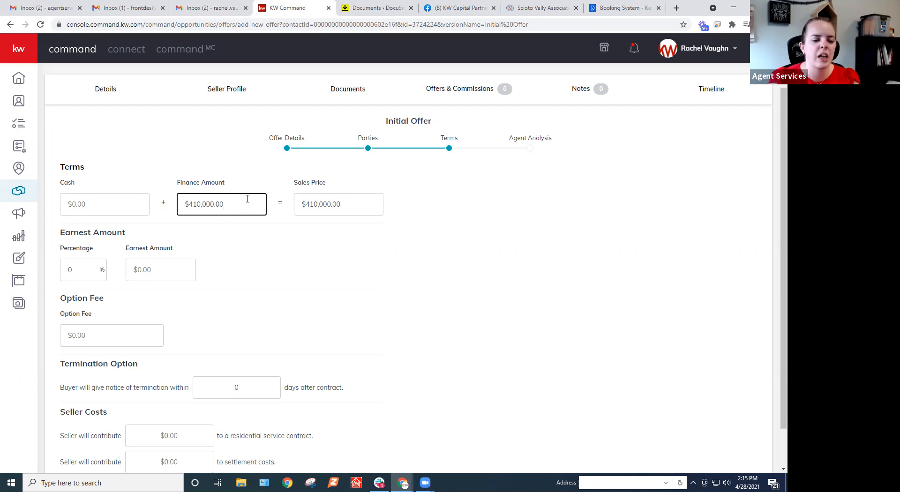
scroll(247, 198, "down", 1)
type(".")
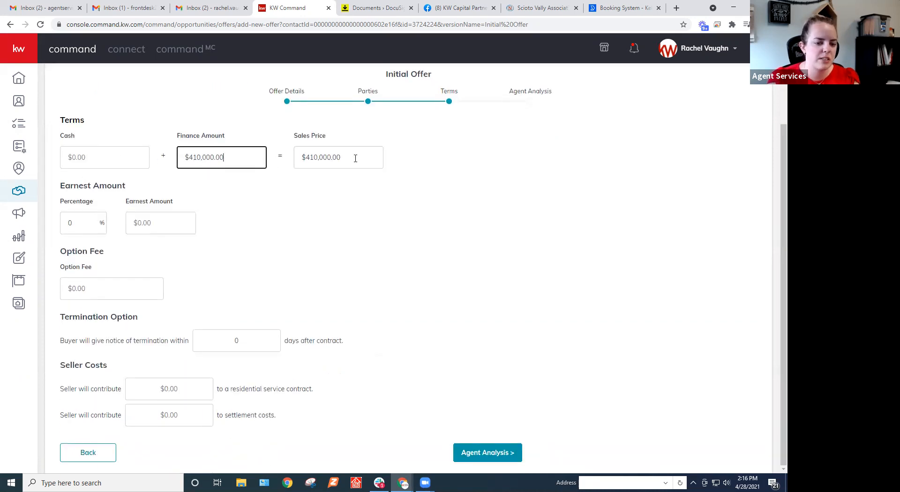
left_click(151, 219)
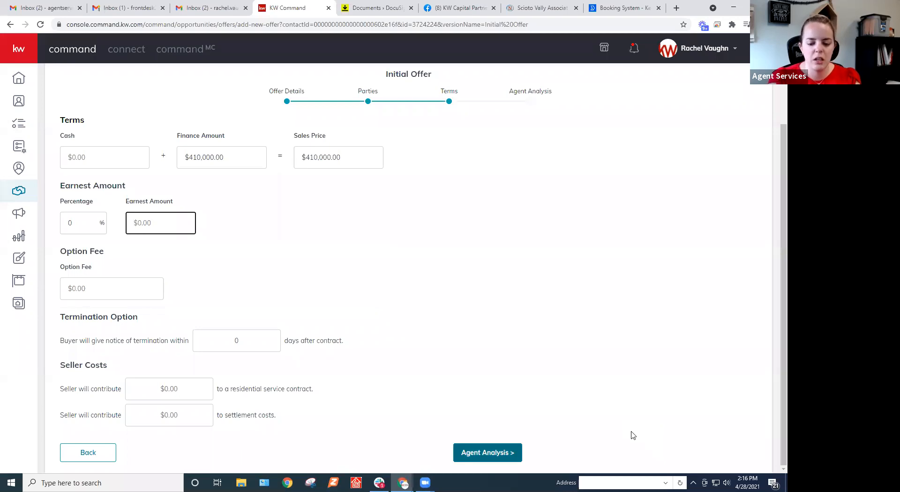
Continue to the agent analysis, leave pros, cons and summary blank, and save the Initial Offer.
left_click(497, 452)
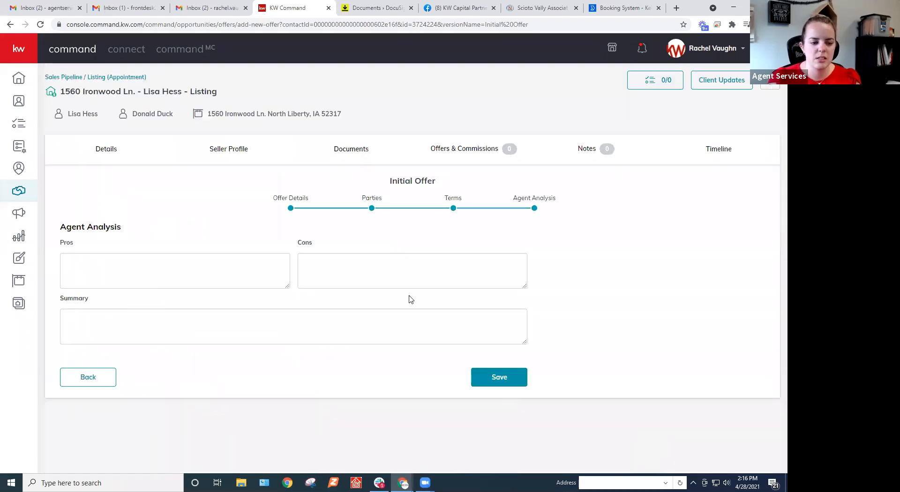
left_click(219, 282)
left_click(331, 287)
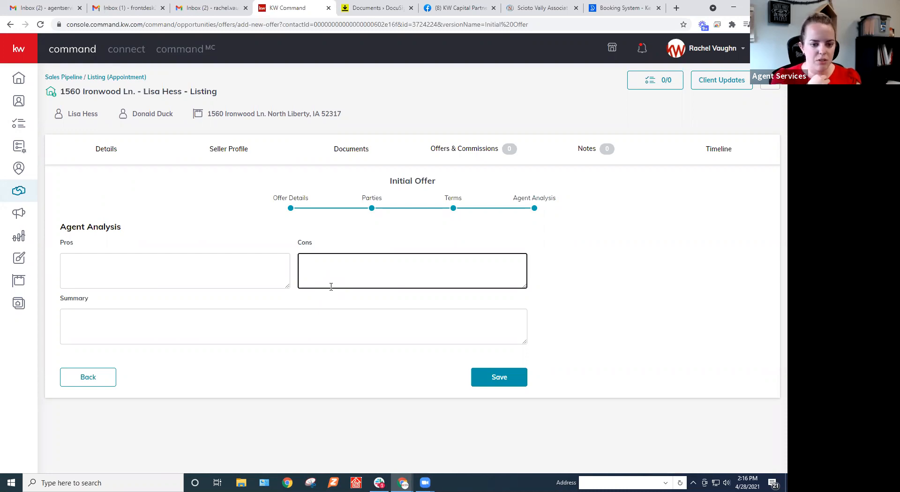
left_click(498, 376)
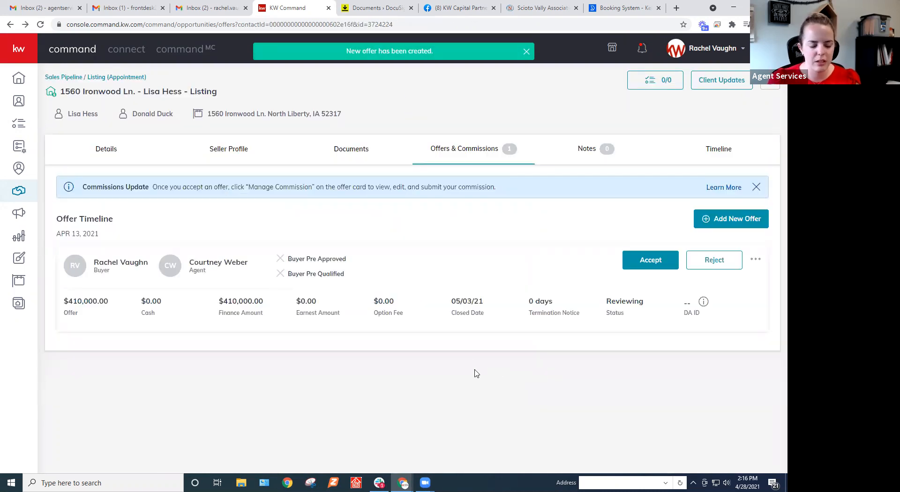
Create another offer version named Second Offer, keep its default dates, and continue to the parties.
left_click(715, 220)
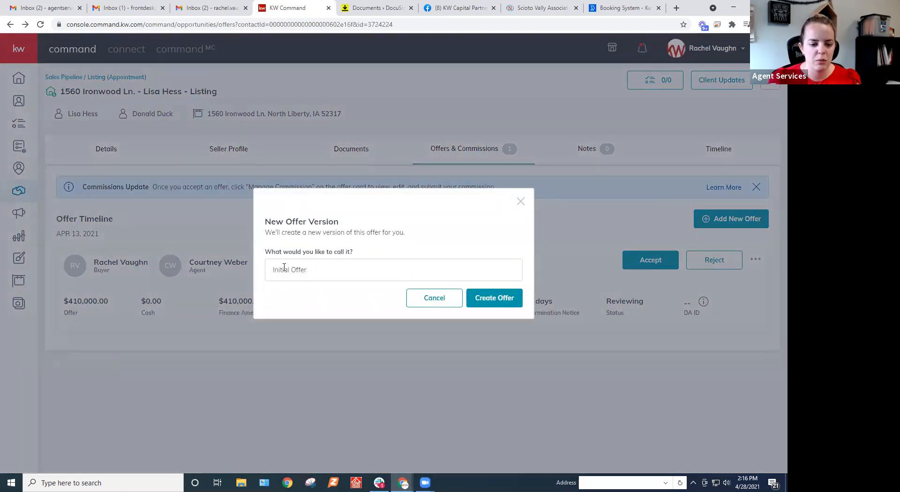
left_click_drag(289, 270, 253, 281)
type("Second")
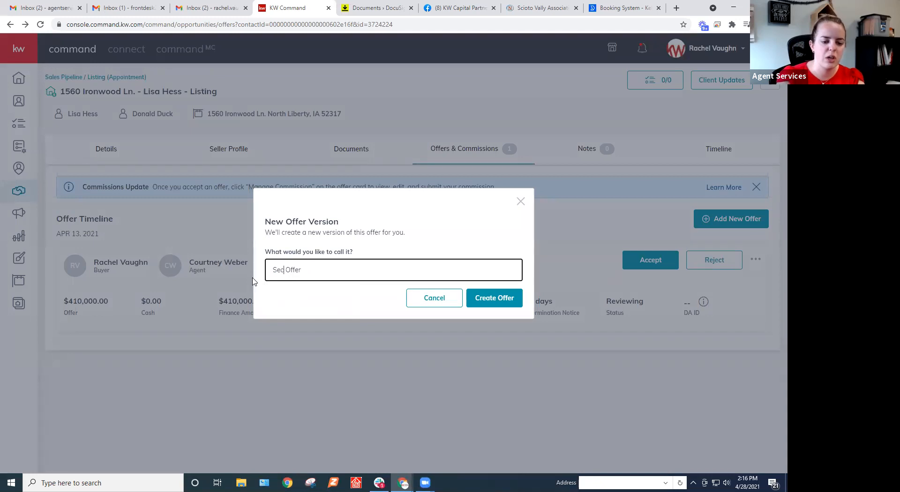
left_click(518, 303)
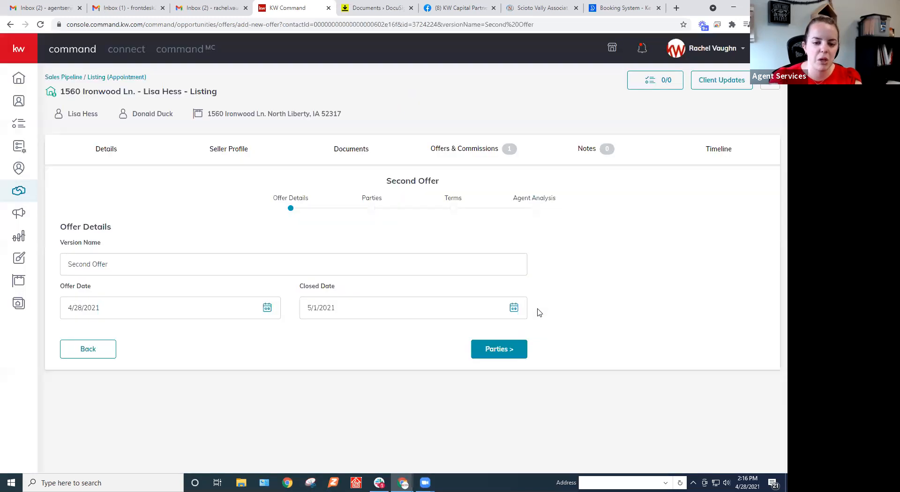
left_click(497, 349)
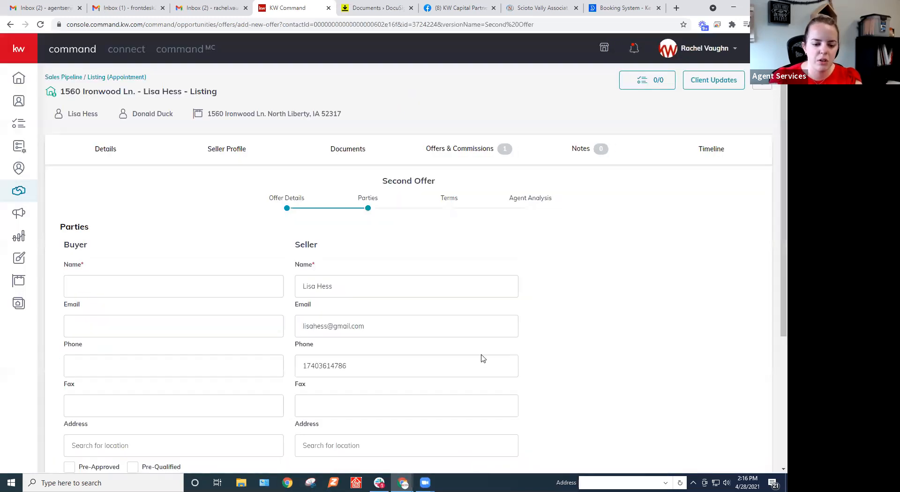
Enter placeholder text fdws as the buyer's name and fds as the buyer's associate, and continue to the terms.
scroll(173, 210, "down", 3)
left_click(108, 151)
type("fdws")
scroll(214, 261, "down", 2)
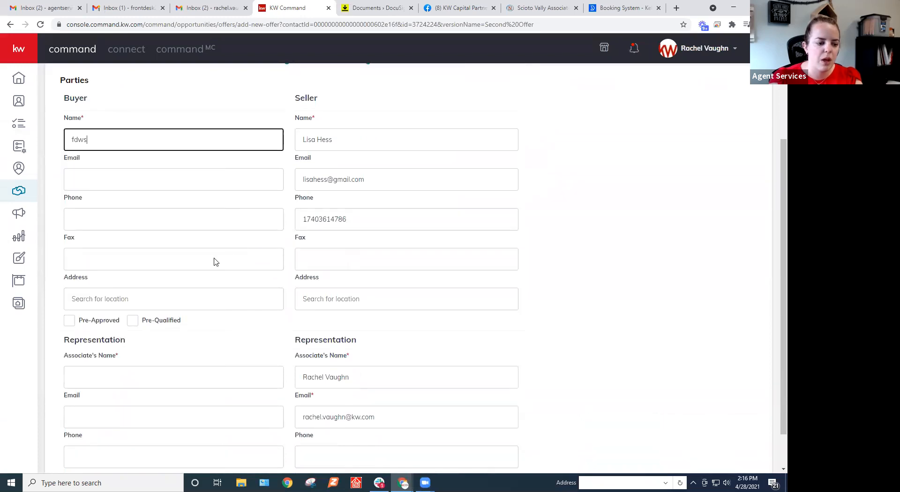
left_click(129, 338)
type("fds")
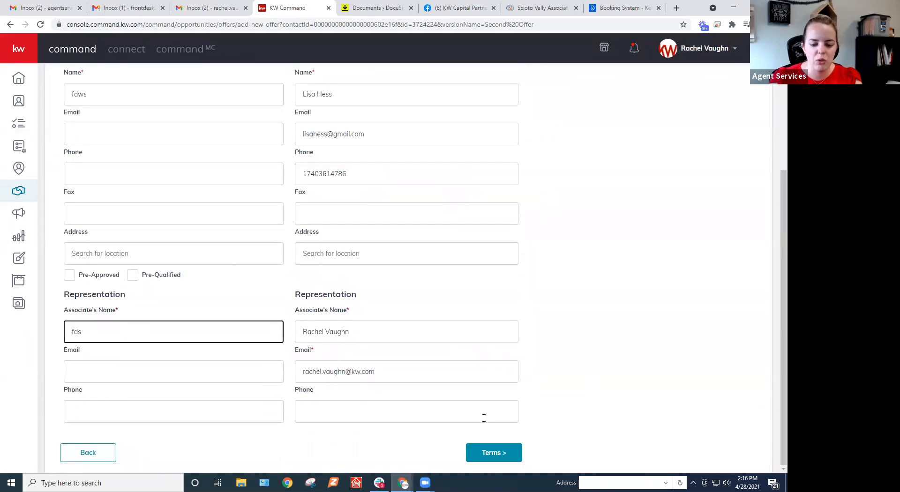
left_click(485, 452)
Set the Second Offer's finance amount to $420,000 and save the offer with a blank agent analysis.
left_click(217, 158)
type("4200000")
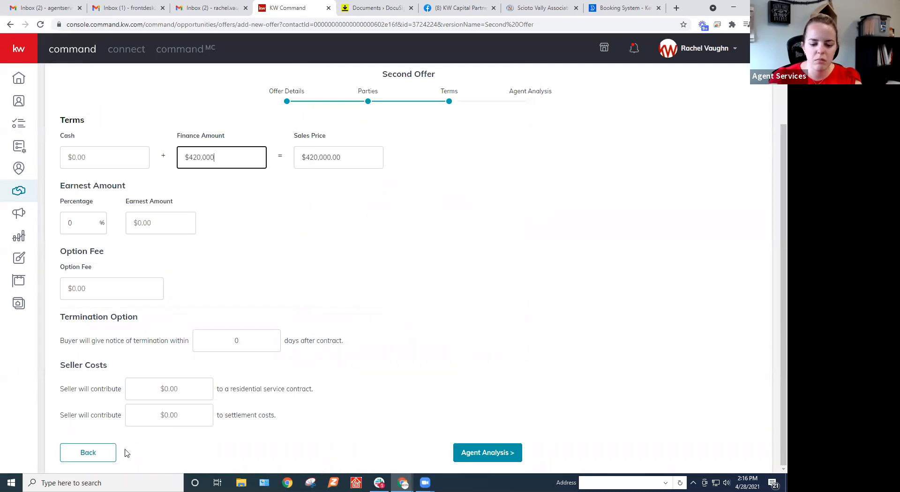
key("Return")
left_click(502, 376)
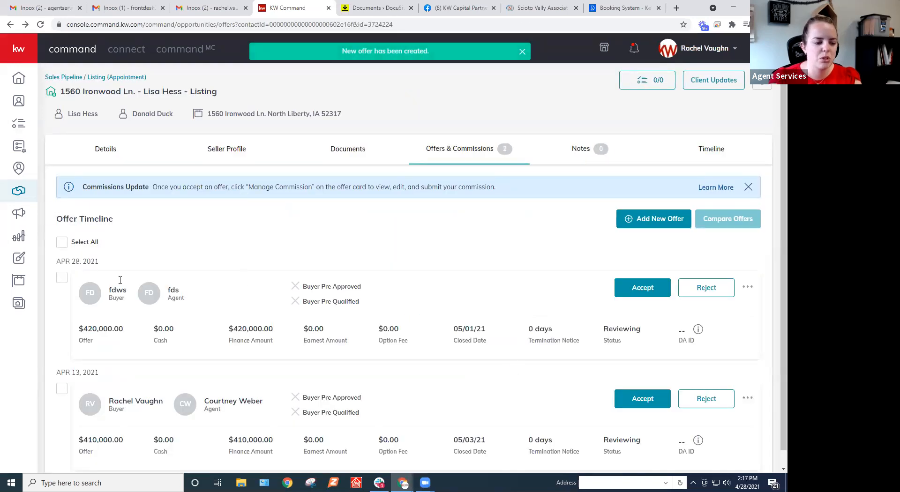
Select all offers on the listing, examine their side-by-side comparison, and return to the offer timeline.
left_click(62, 243)
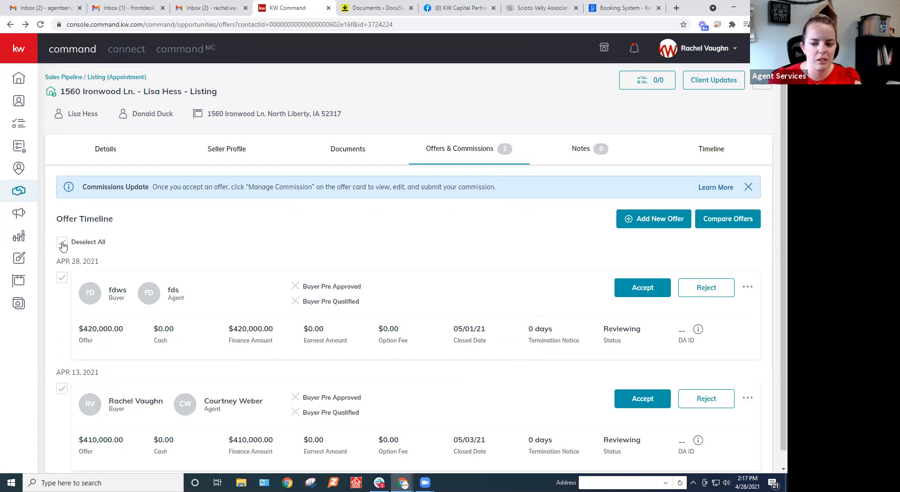
left_click(738, 225)
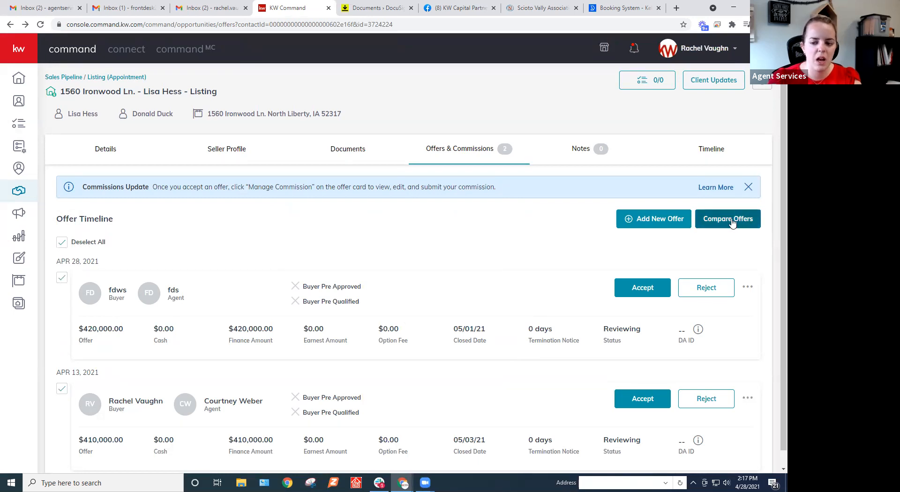
scroll(619, 285, "down", 2)
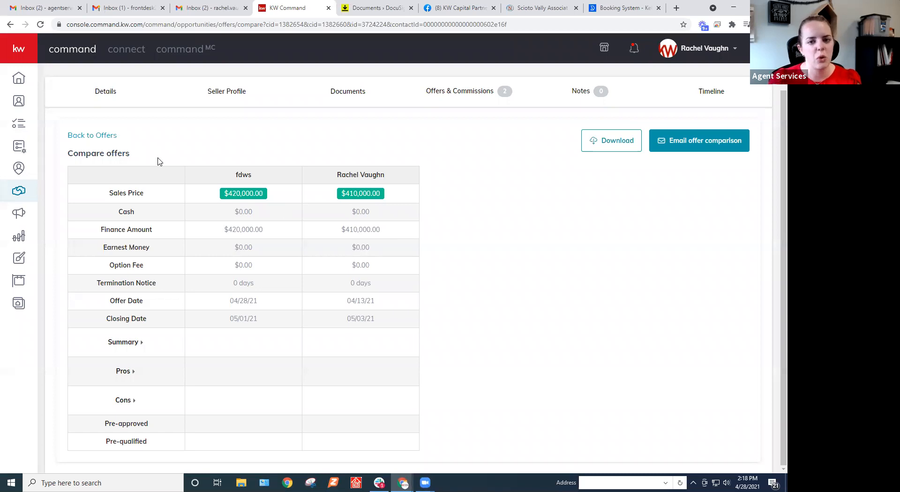
left_click(90, 136)
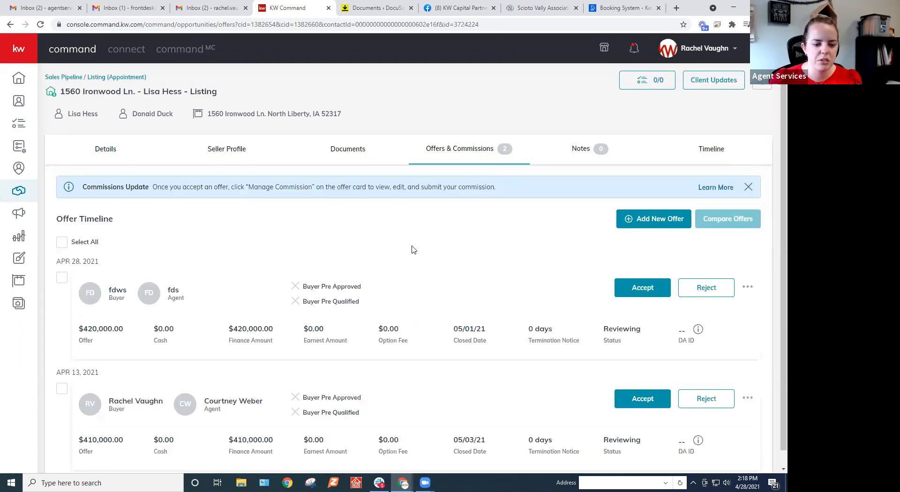
Accept the $410,000 offer and open its commission management page.
scroll(474, 244, "down", 1)
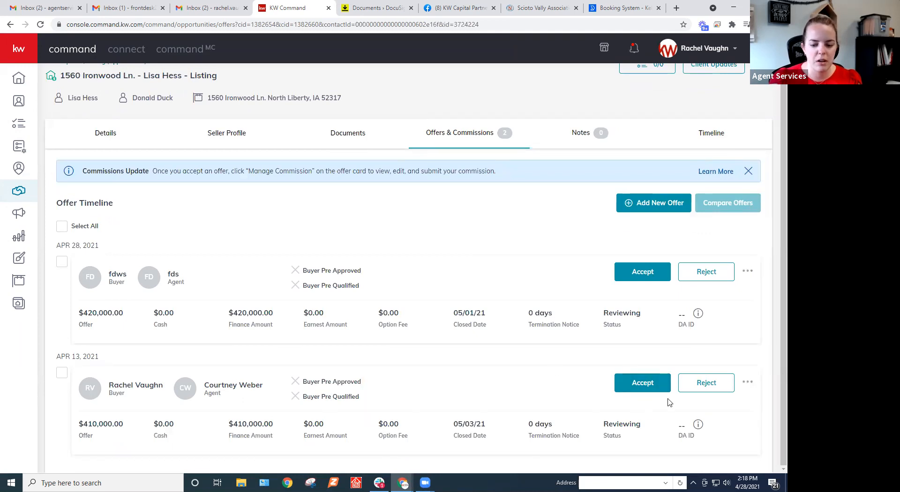
left_click(649, 384)
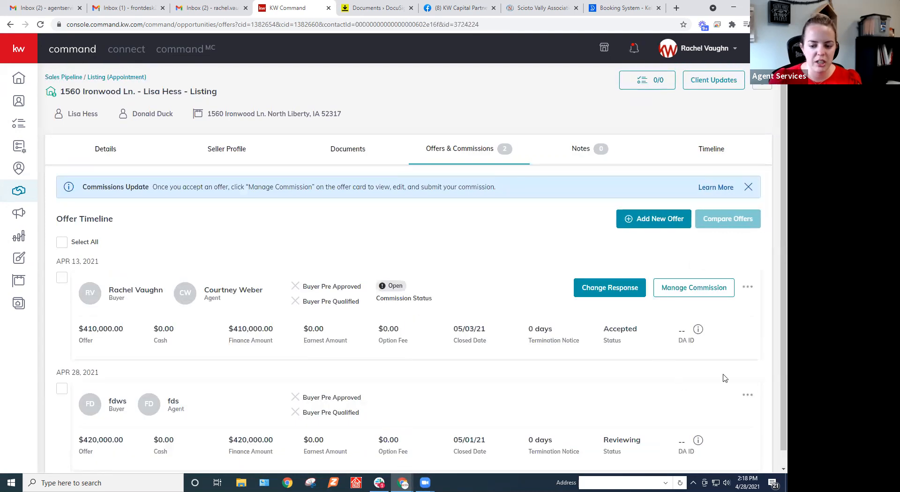
scroll(725, 379, "down", 1)
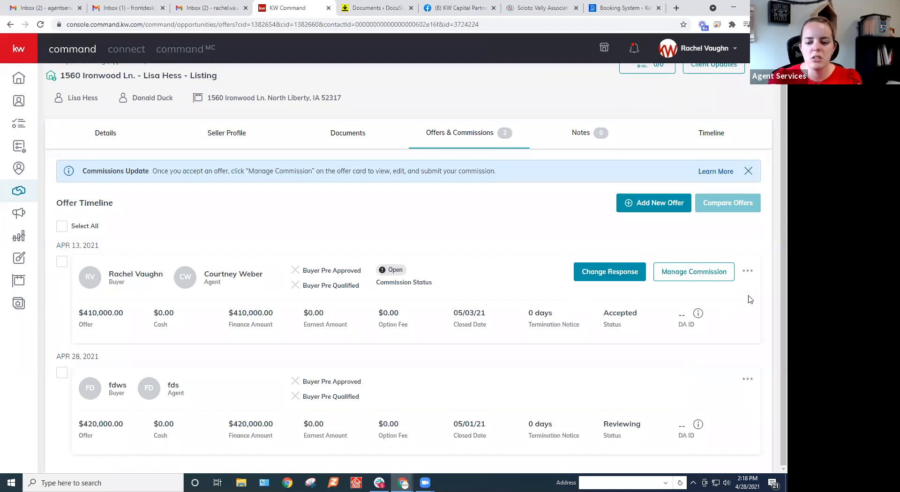
left_click(690, 275)
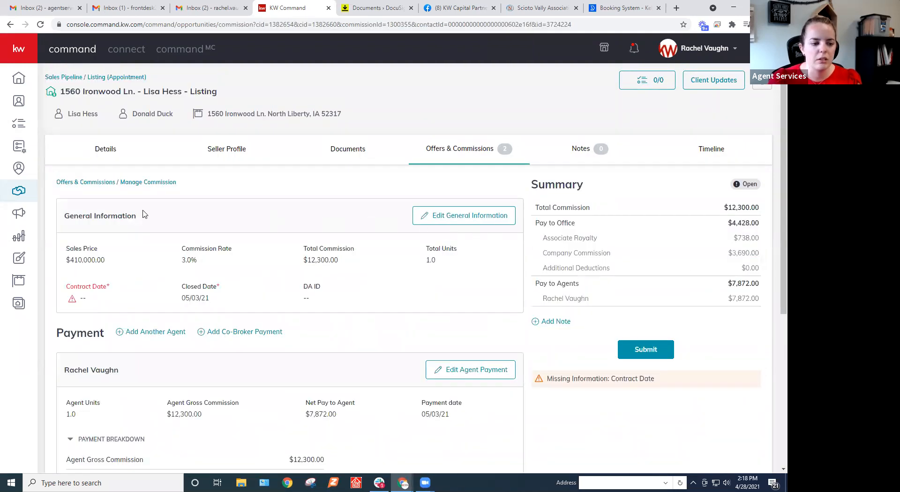
Set the contract date to 4/13/2021 in the commission's general information and save the changes.
left_click(477, 224)
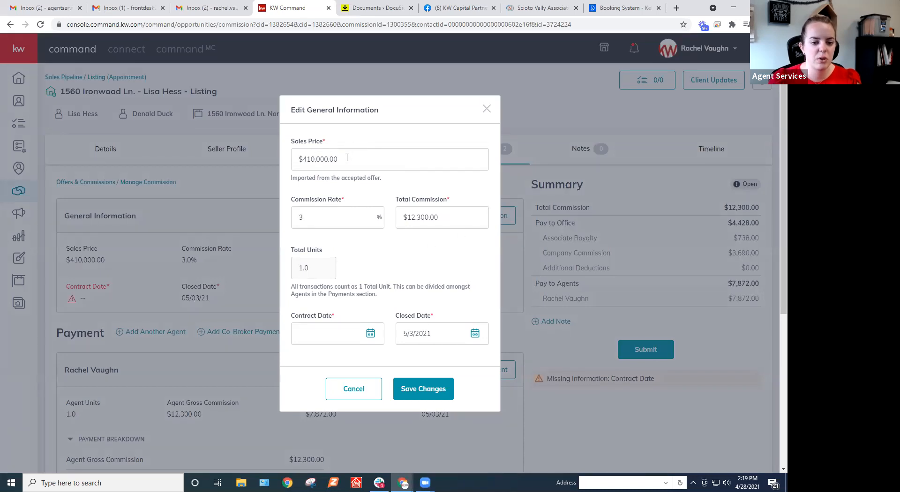
left_click(320, 160)
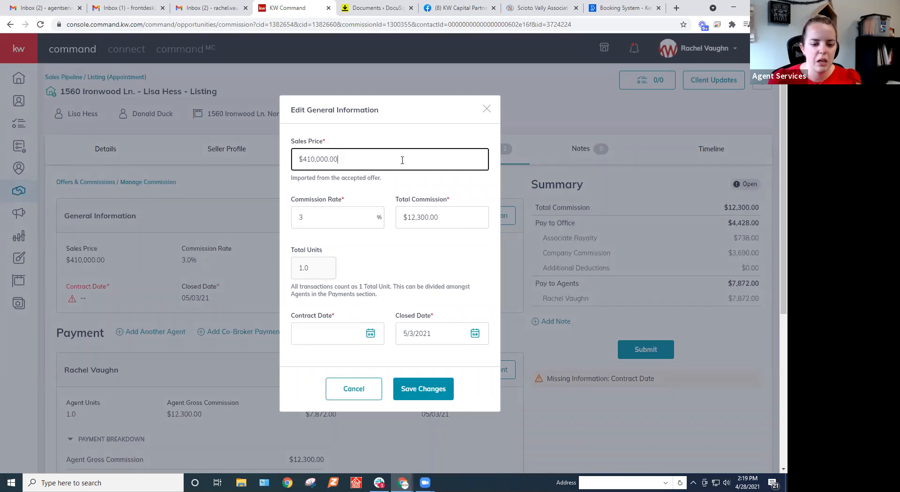
left_click(328, 333)
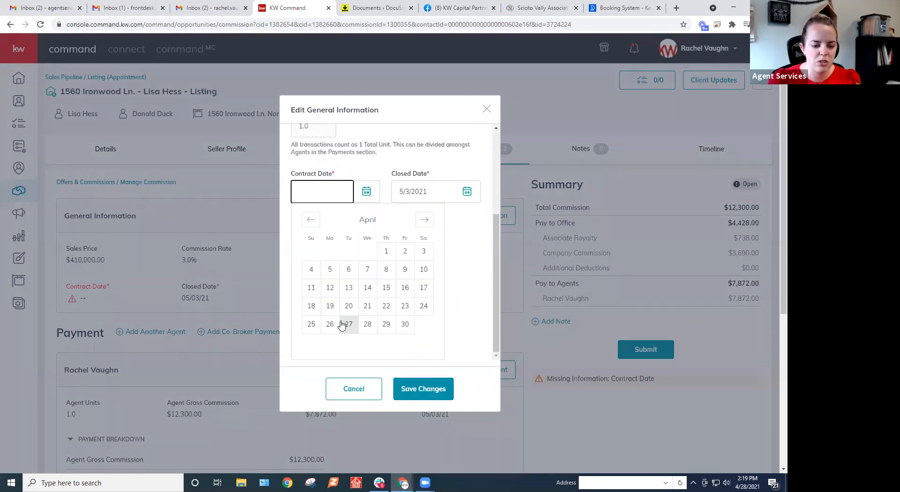
left_click(349, 288)
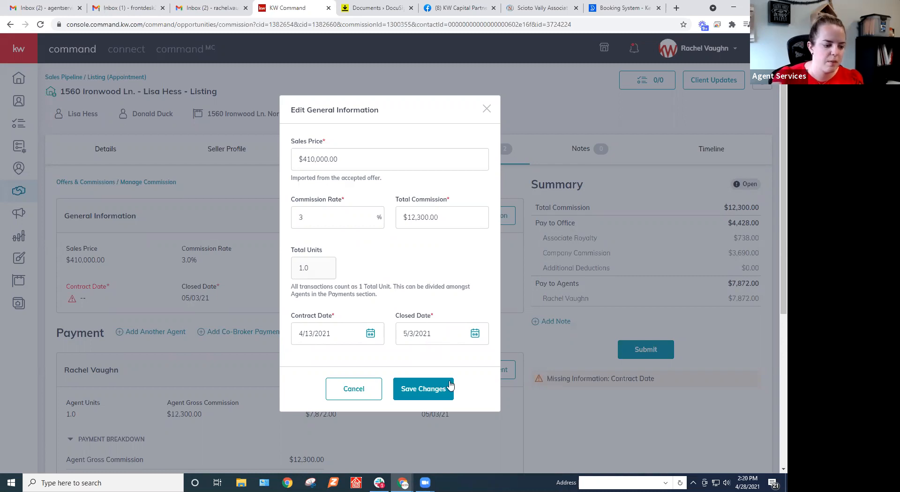
left_click(418, 389)
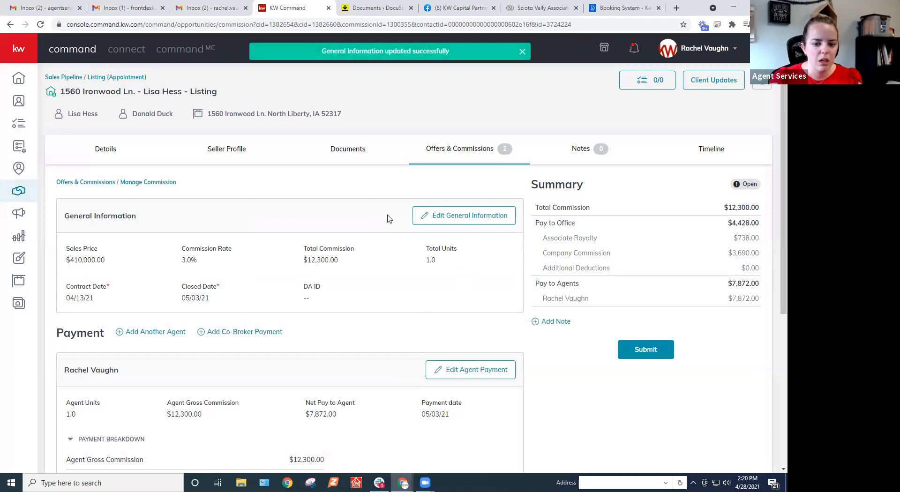
Examine the agent's payment breakdown, including royalty, company commission, cap balances and net pay, along with the commission summary.
scroll(366, 230, "down", 5)
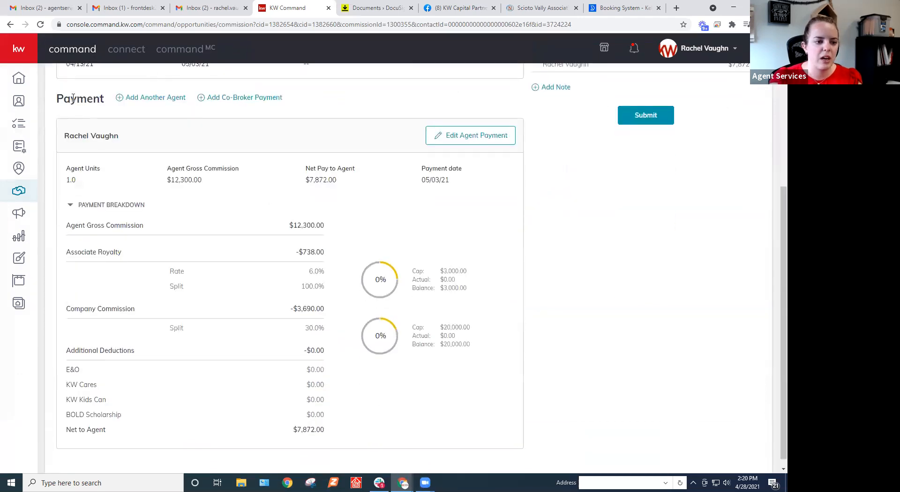
scroll(193, 166, "down", 1)
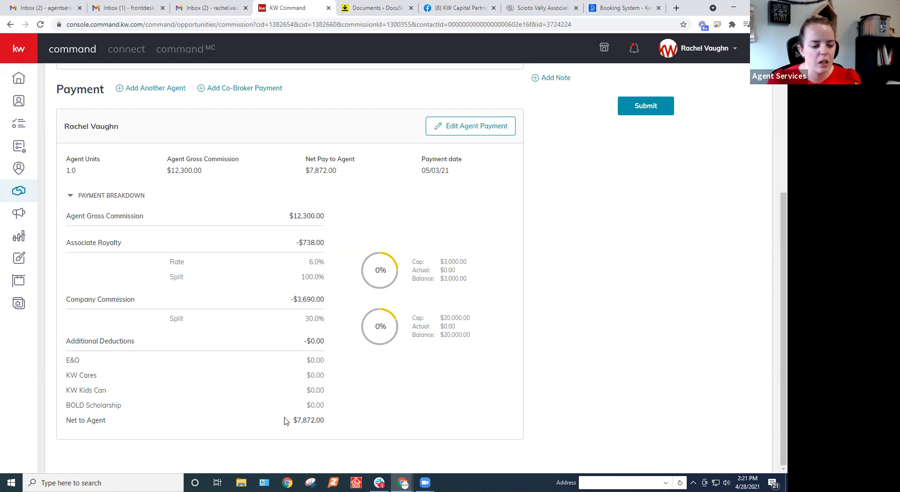
left_click_drag(291, 420, 291, 421)
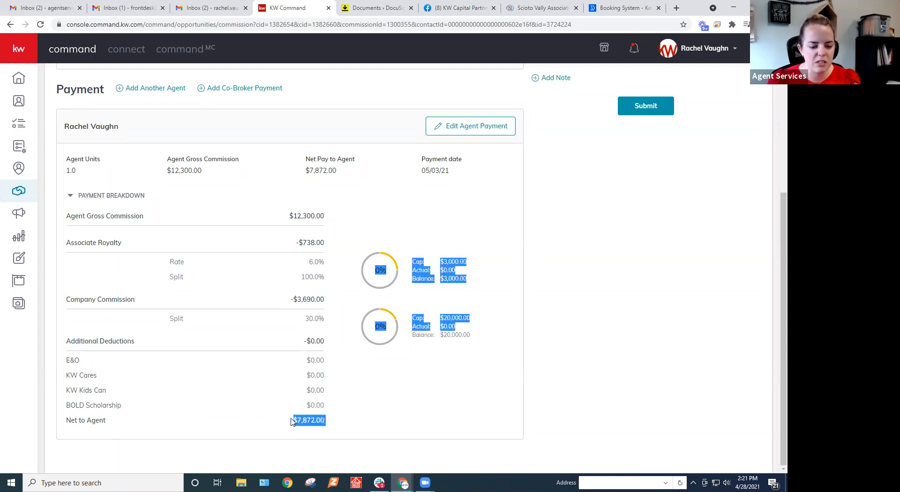
left_click(291, 421)
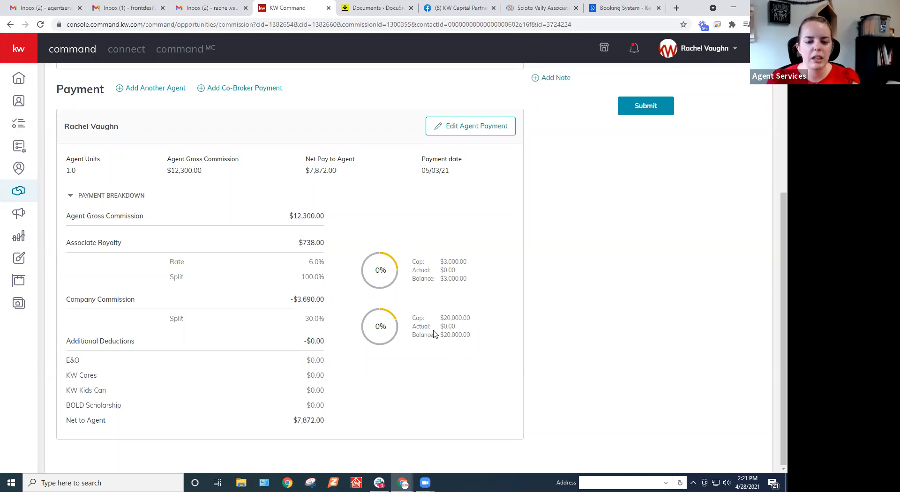
scroll(464, 310, "up", 1)
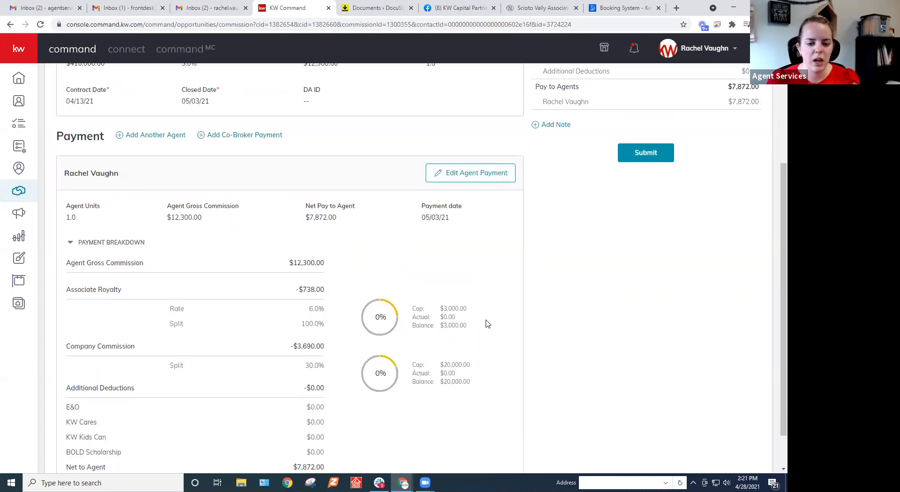
scroll(463, 368, "up", 1)
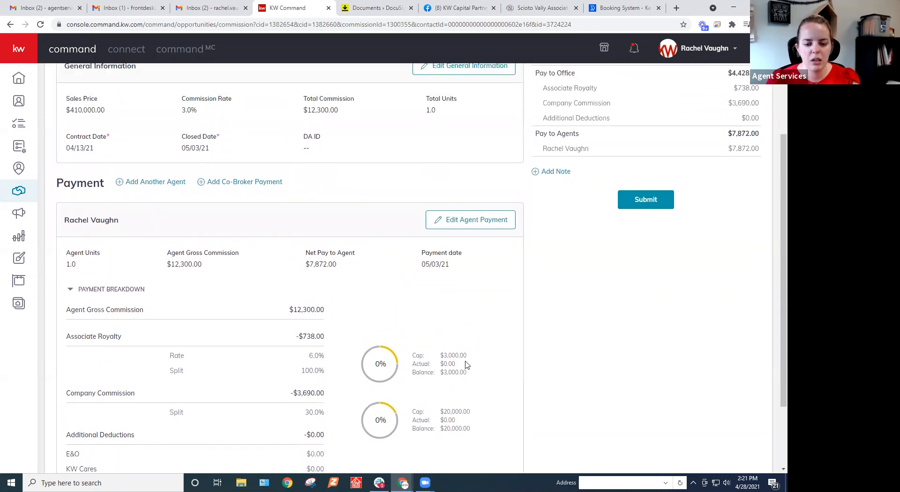
scroll(488, 358, "up", 2)
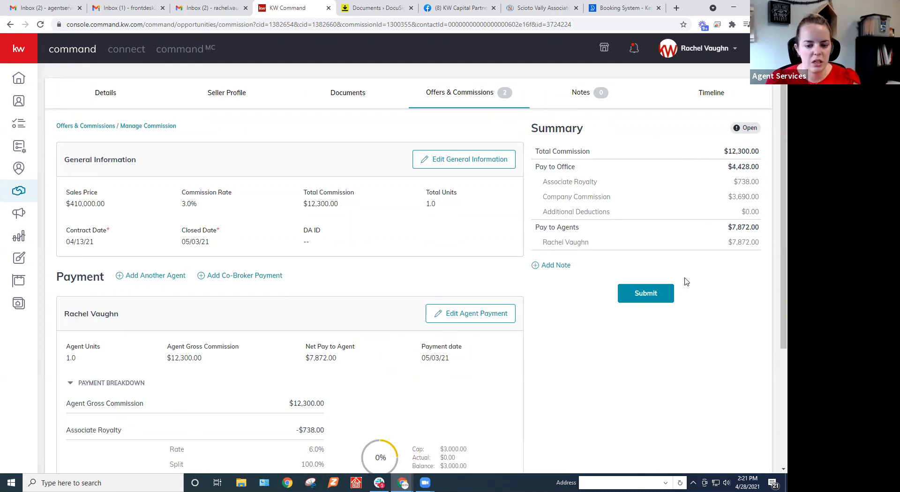
scroll(282, 335, "down", 1)
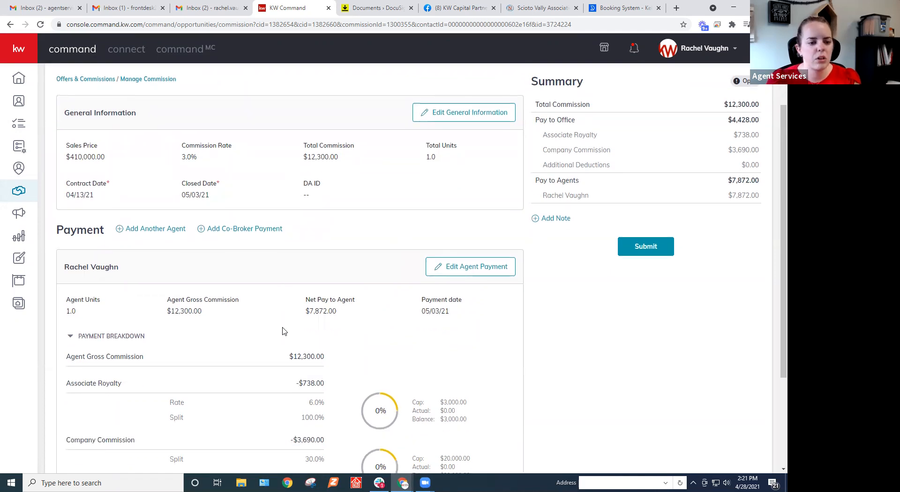
scroll(282, 331, "down", 3)
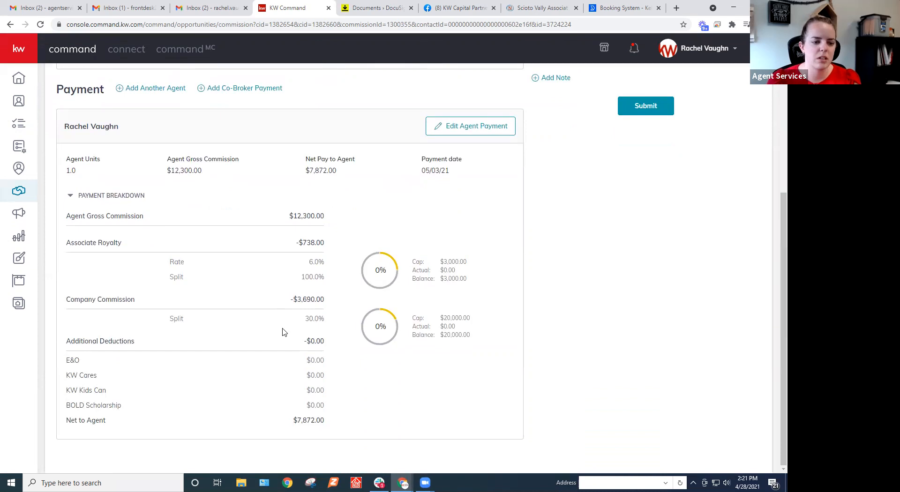
Open the agent payment for editing, start an extra payment item, and look through the available item types.
left_click(481, 130)
scroll(438, 230, "down", 1)
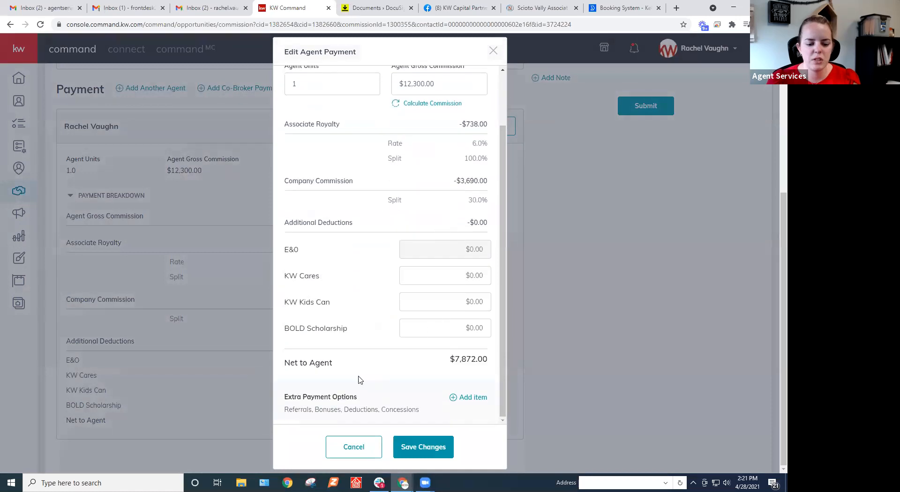
left_click(479, 400)
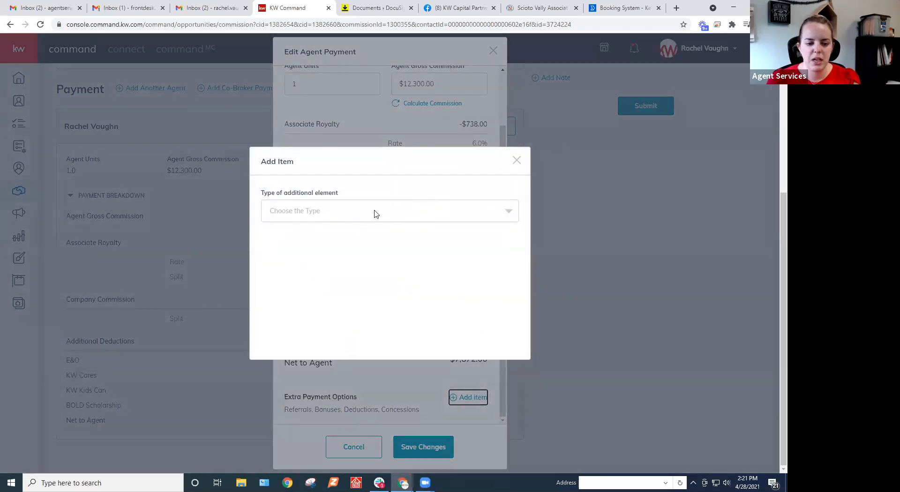
left_click(375, 214)
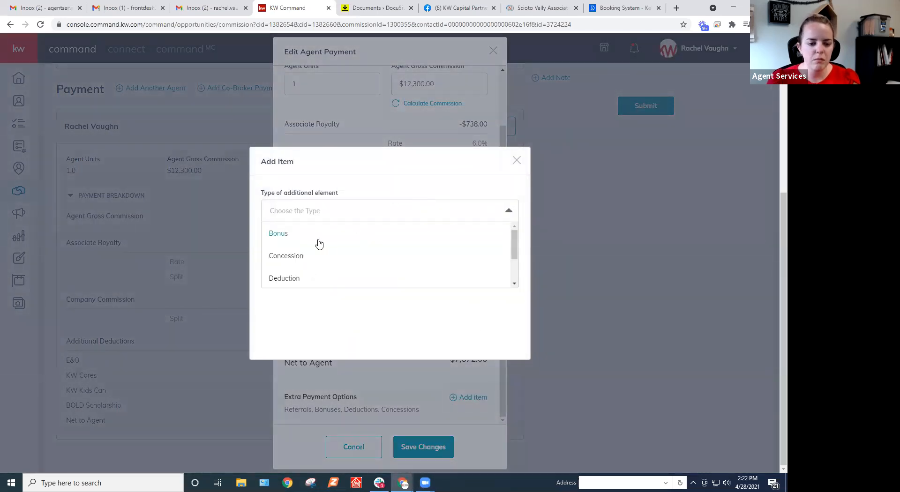
scroll(380, 255, "down", 2)
scroll(366, 281, "up", 2)
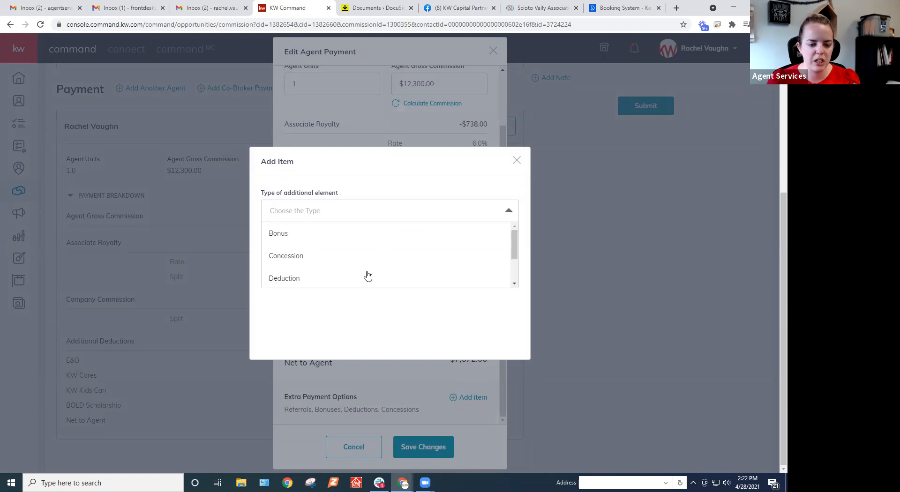
scroll(360, 262, "down", 2)
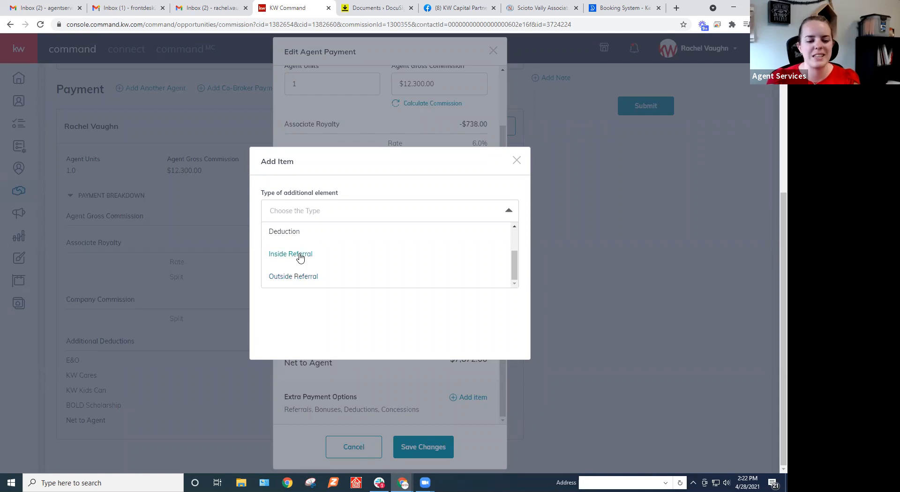
scroll(300, 257, "up", 1)
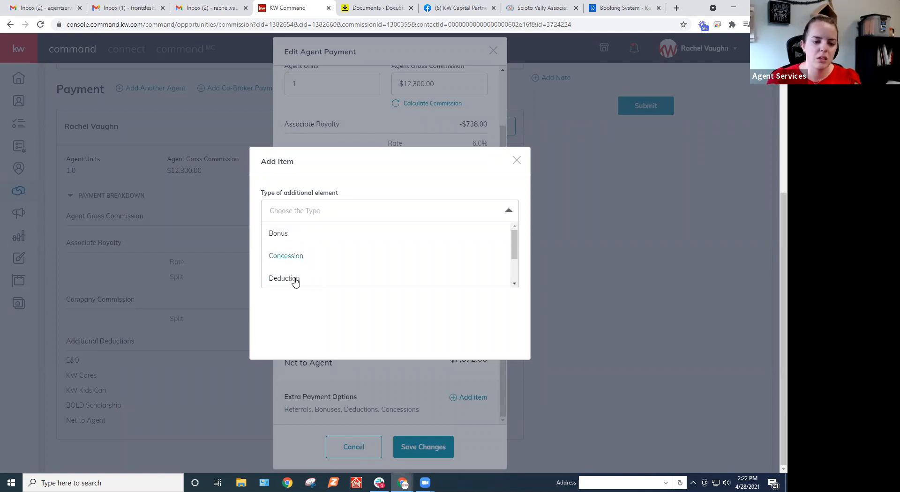
Add a Bonus item of $100 without a Market Center split to the agent payment and save the changes.
left_click(281, 234)
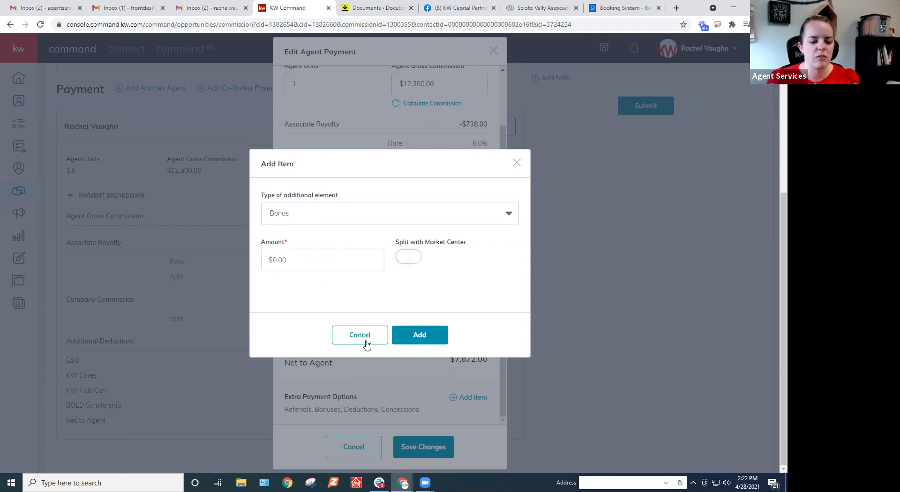
left_click(441, 335)
left_click(346, 259)
type("100")
left_click(412, 337)
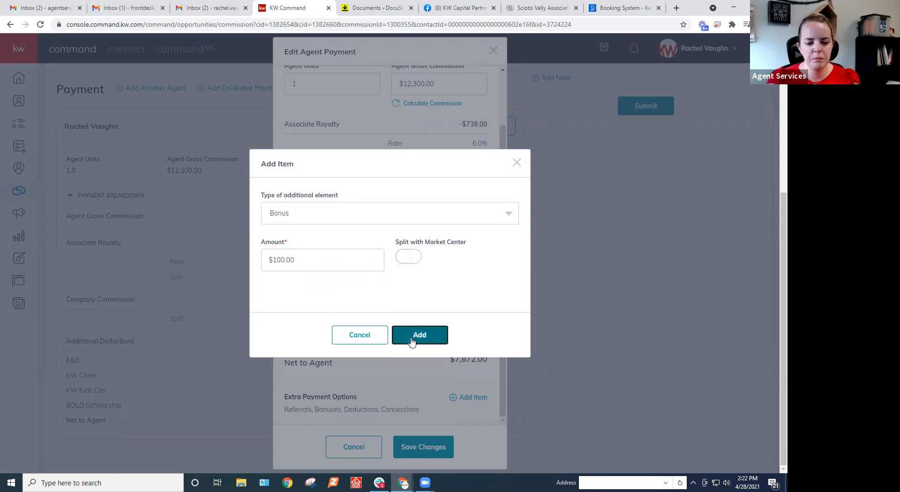
scroll(415, 366, "down", 2)
left_click(423, 445)
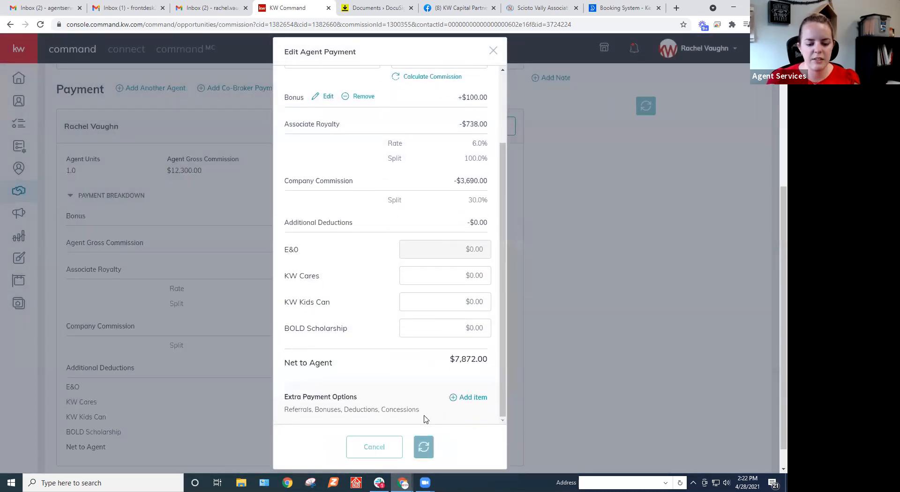
scroll(512, 310, "up", 4)
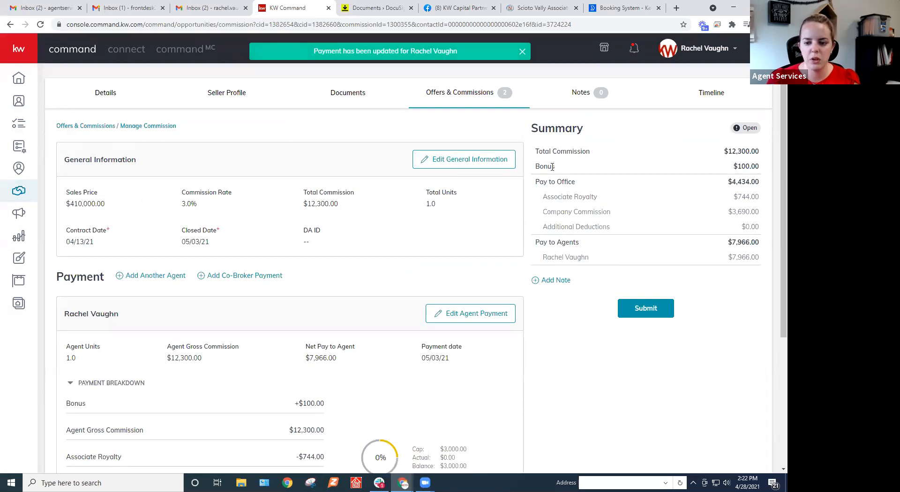
View the form for adding another agent to the commission payment and close it without adding anyone.
scroll(508, 281, "down", 3)
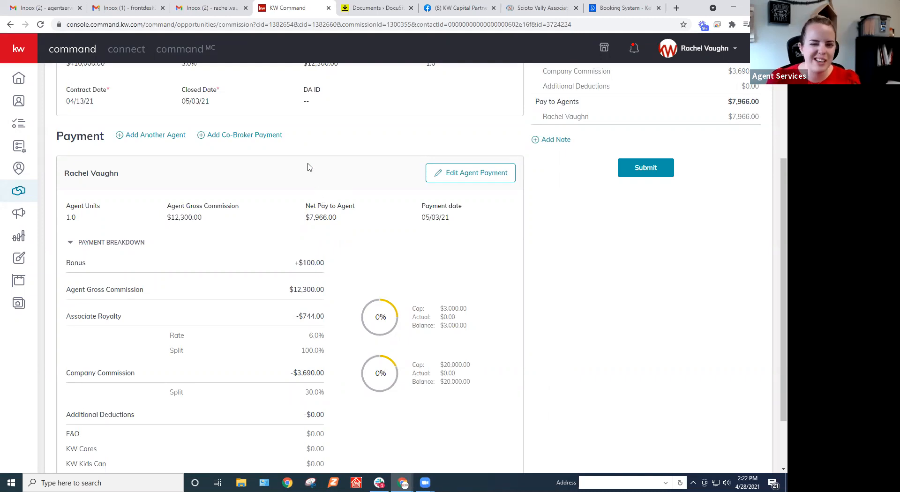
left_click(147, 138)
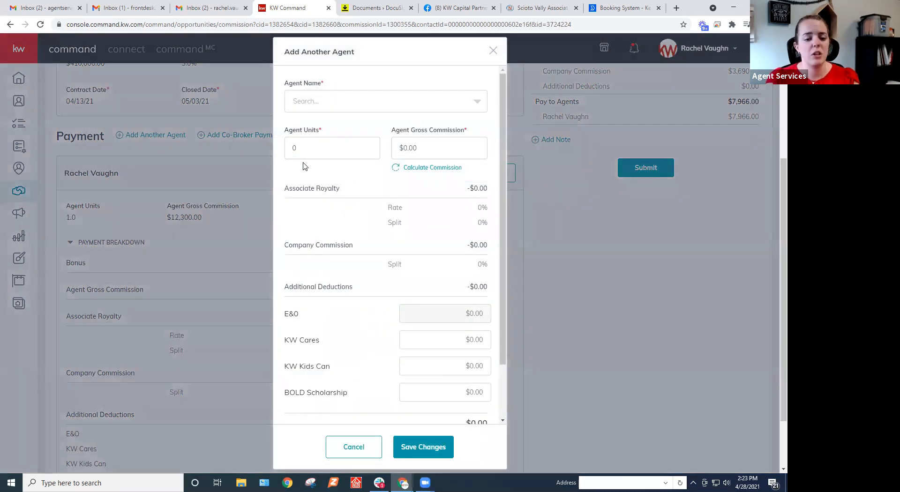
left_click(493, 50)
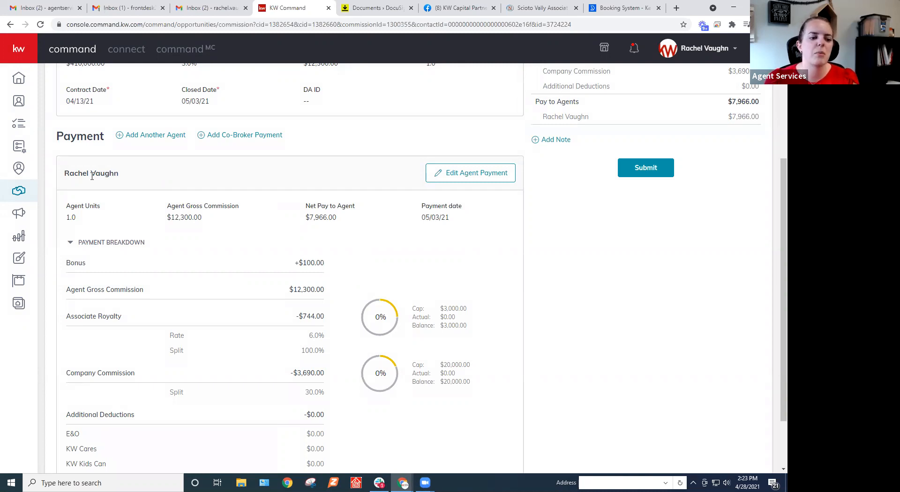
Add a second agent to the commission payment with 0.5 units, calculate that agent's gross commission, and save the payment.
left_click_drag(69, 175, 125, 178)
left_click(125, 177)
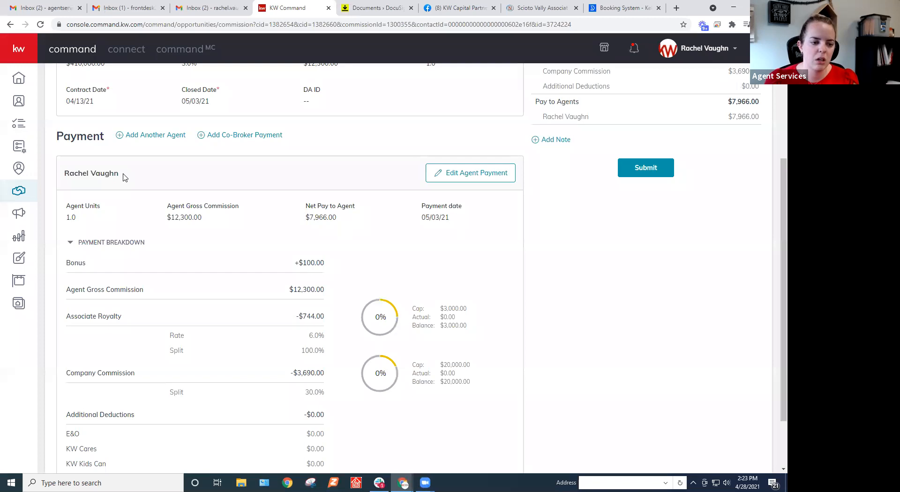
left_click(143, 137)
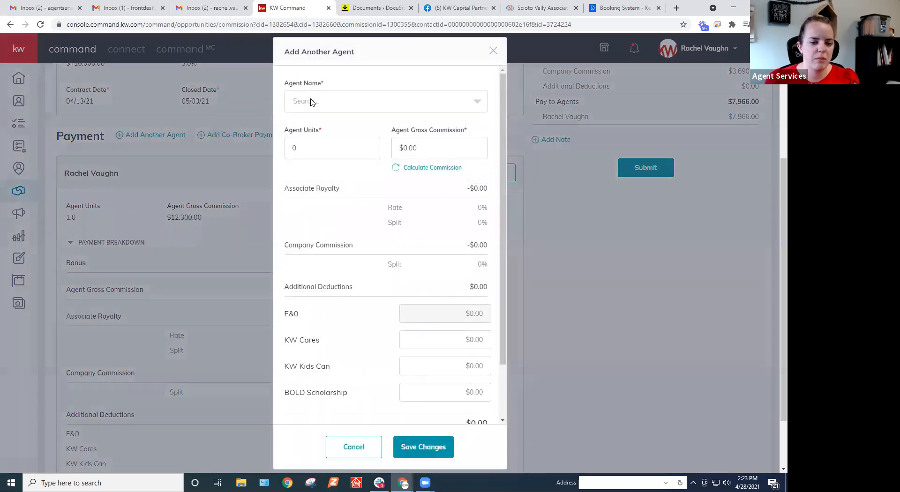
left_click(321, 101)
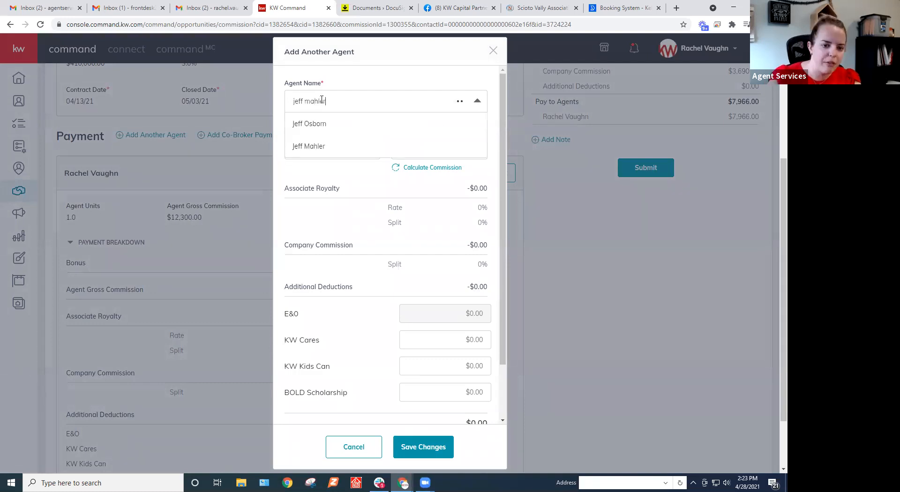
left_click(323, 125)
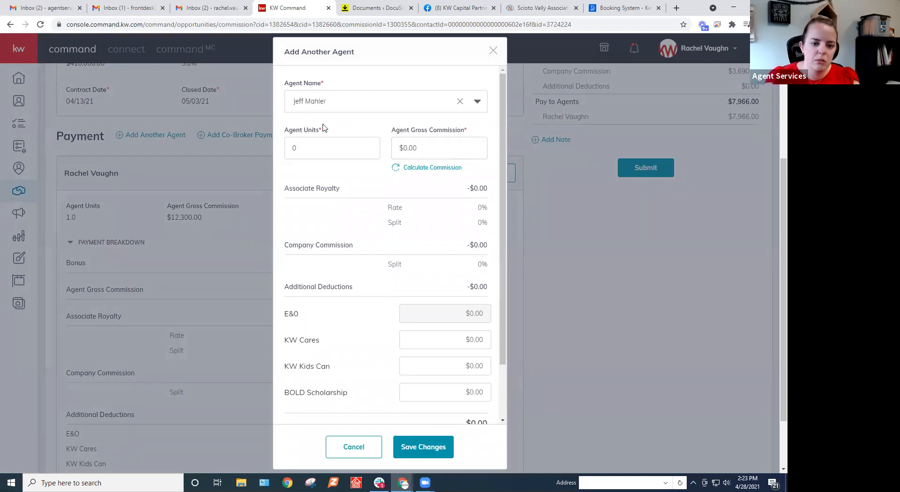
left_click(314, 148)
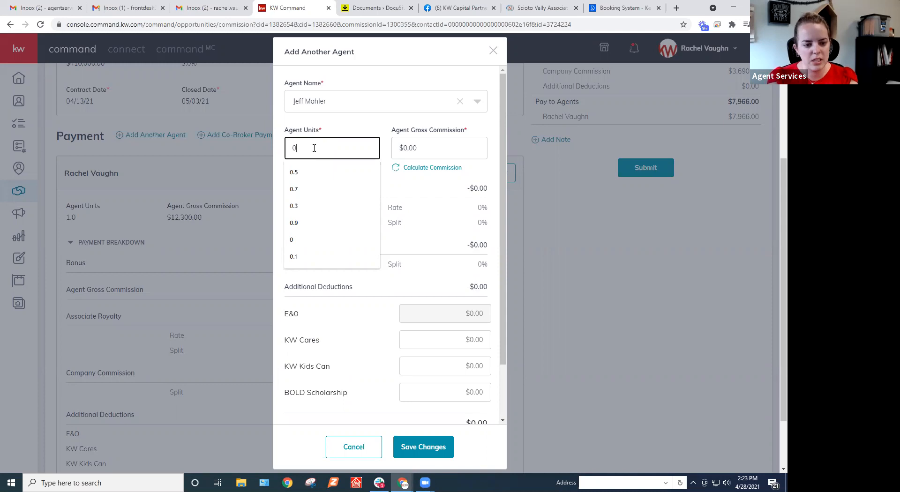
left_click(339, 172)
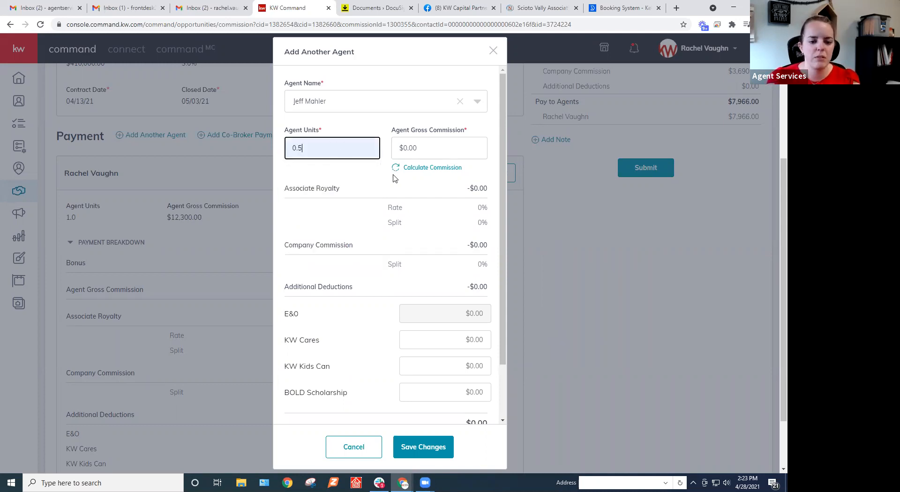
left_click(419, 170)
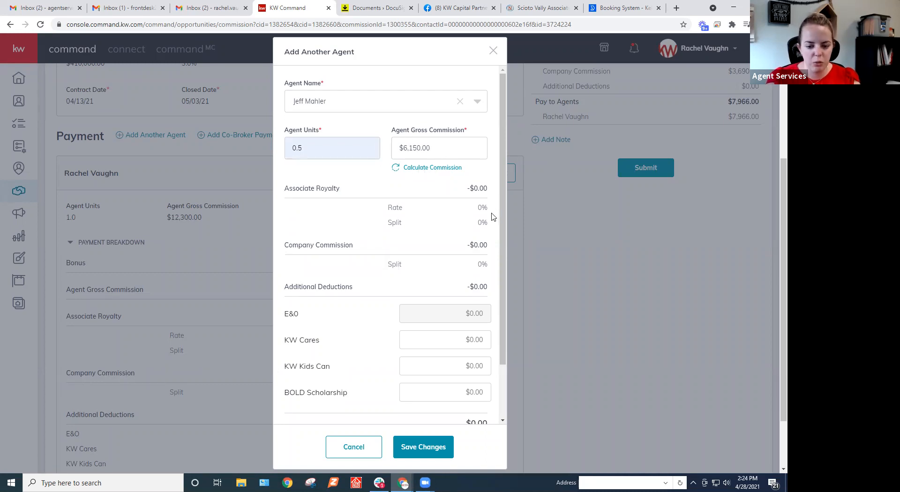
scroll(493, 217, "down", 3)
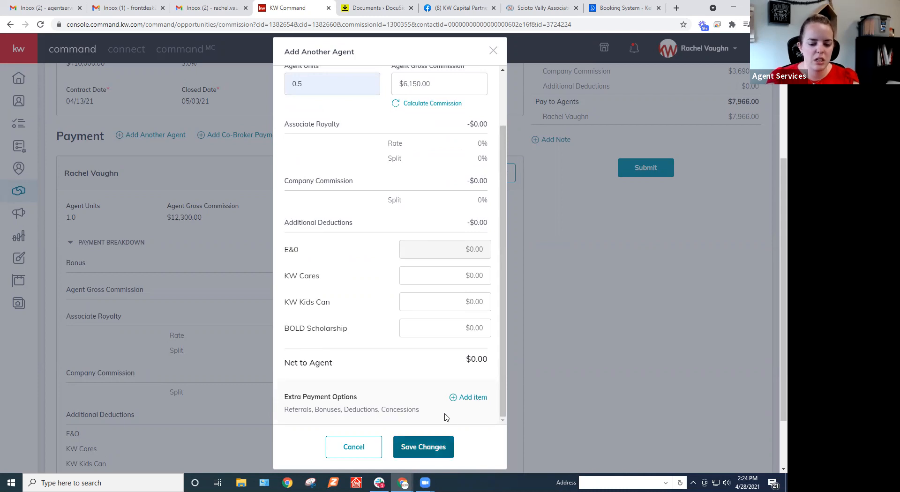
left_click(438, 445)
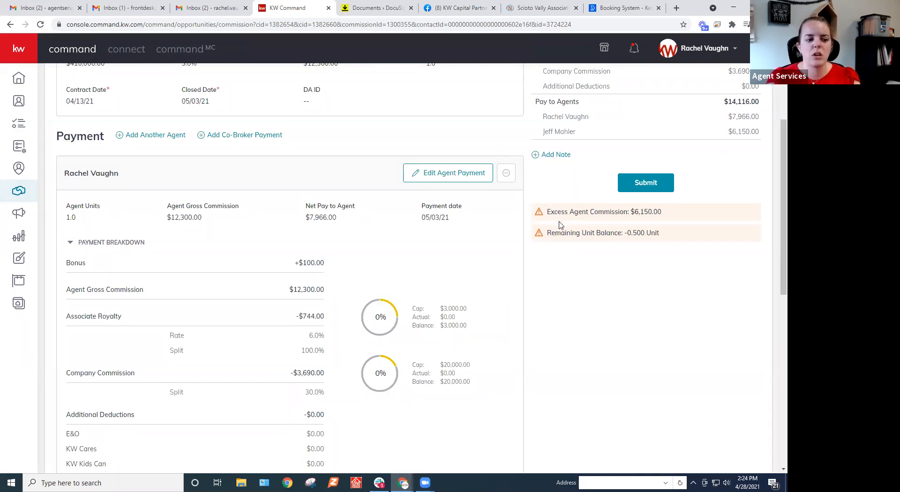
Set the first agent's units to 0.5, recalculate that agent's gross commission, and save the payment.
scroll(457, 281, "down", 7)
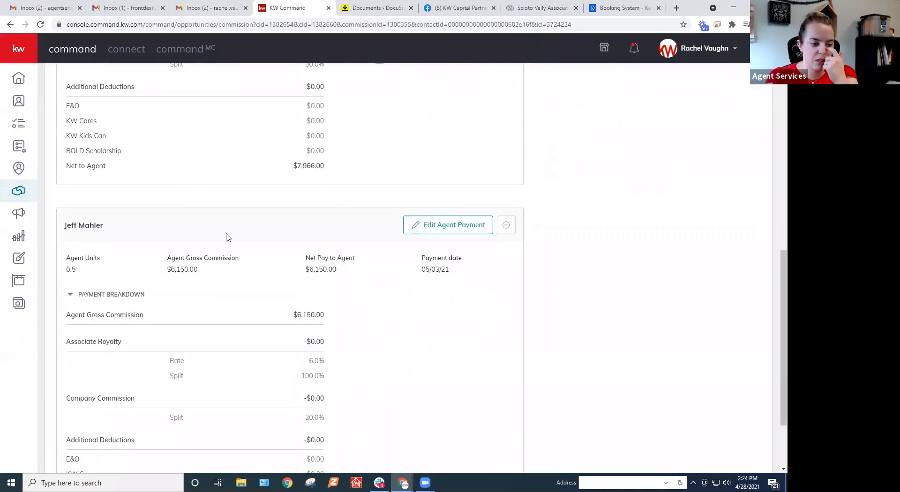
scroll(454, 327, "up", 4)
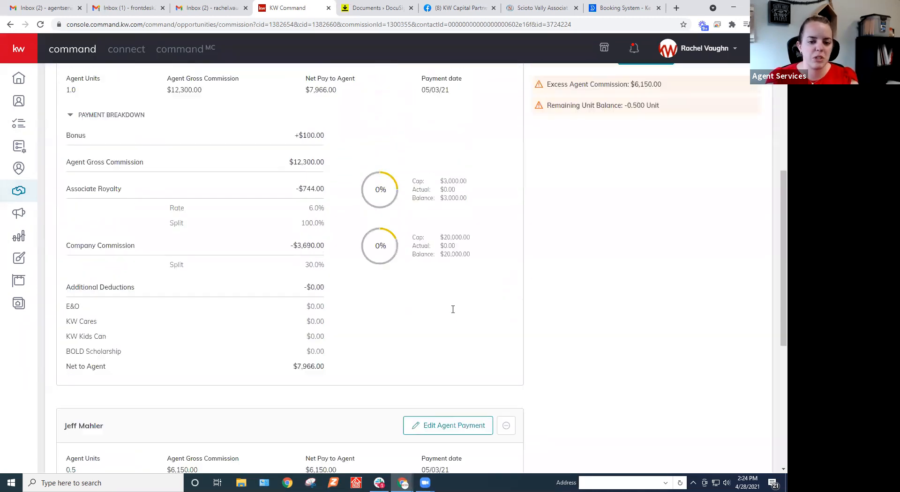
scroll(453, 309, "up", 4)
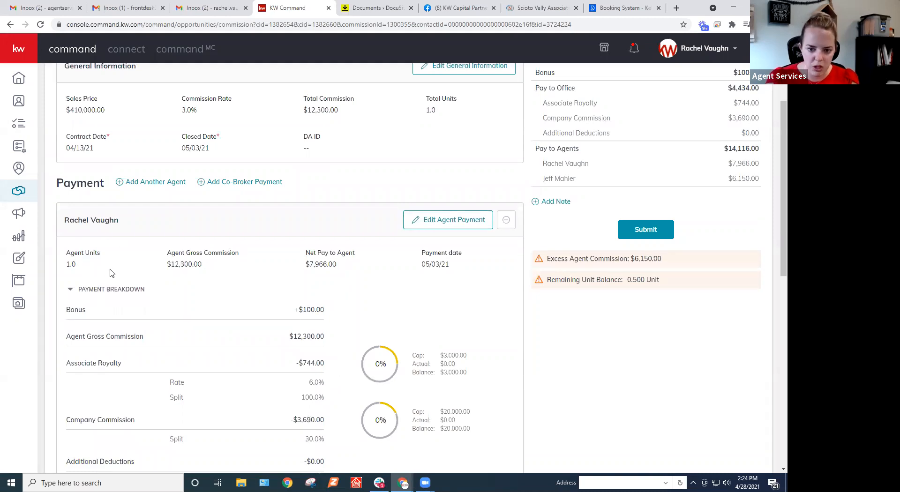
left_click(449, 221)
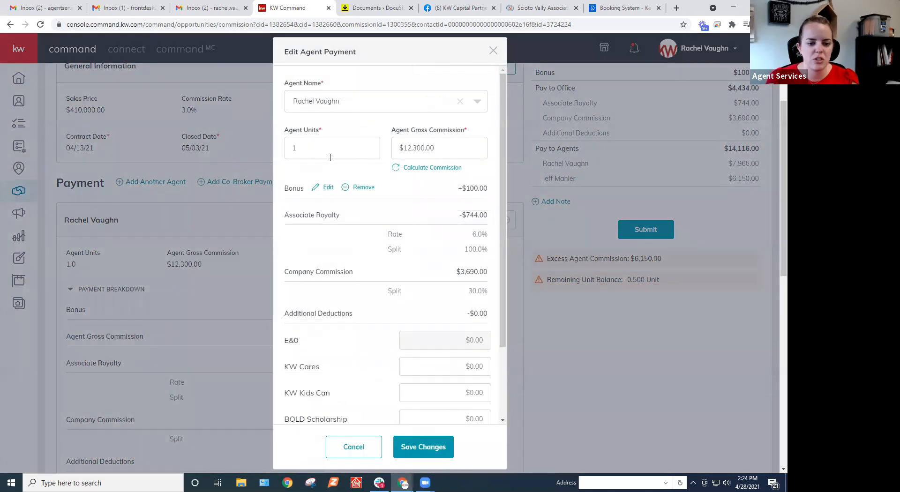
double_click(304, 147)
type("0.5")
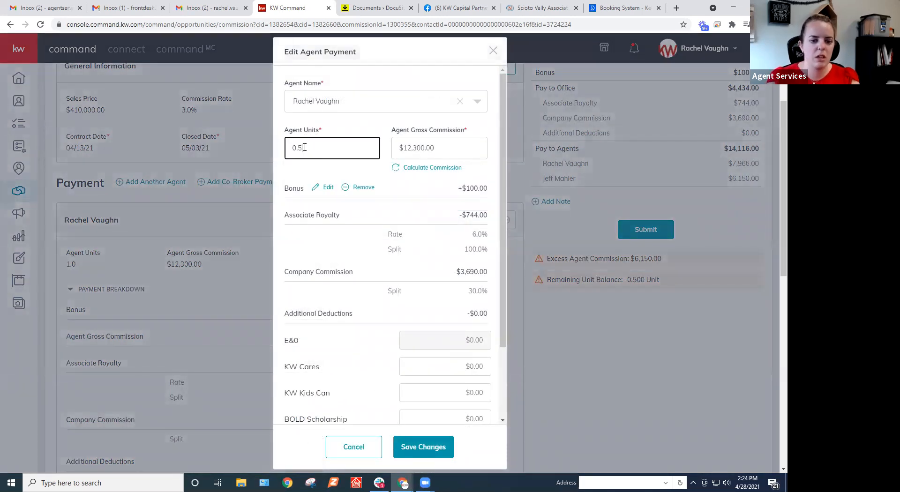
key("Tab")
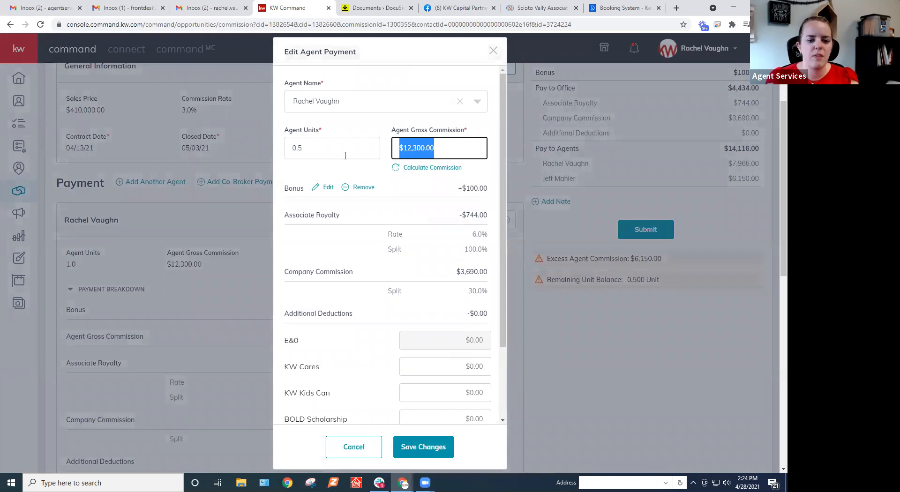
left_click(424, 169)
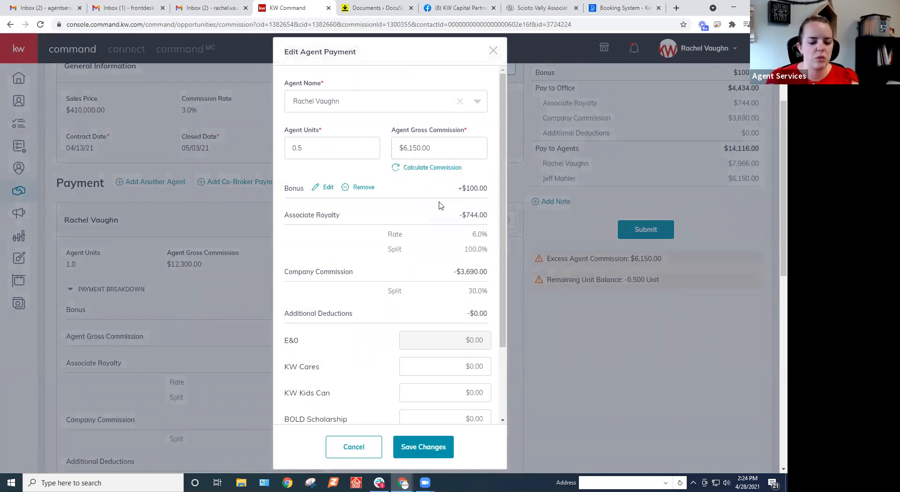
left_click(424, 447)
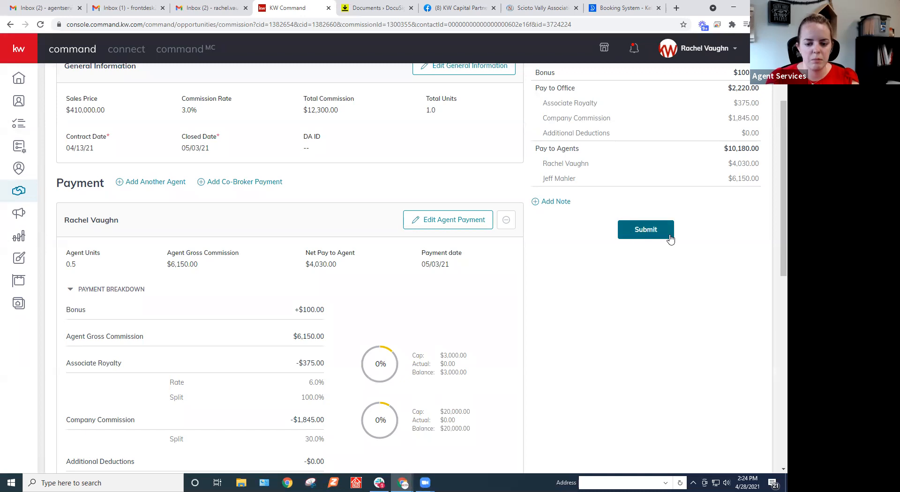
Return to the offer timeline, withdraw the response to the accepted $410,000 offer, and accept that same offer again.
scroll(715, 342, "up", 2)
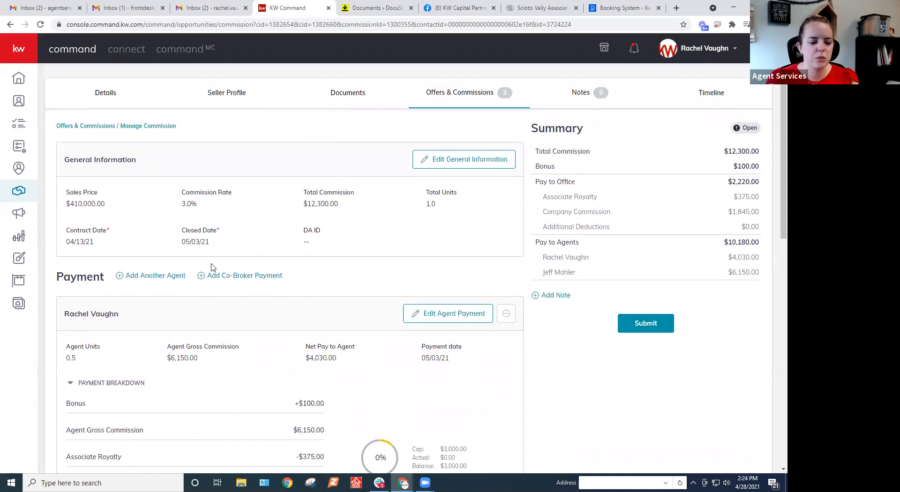
scroll(207, 357, "down", 9)
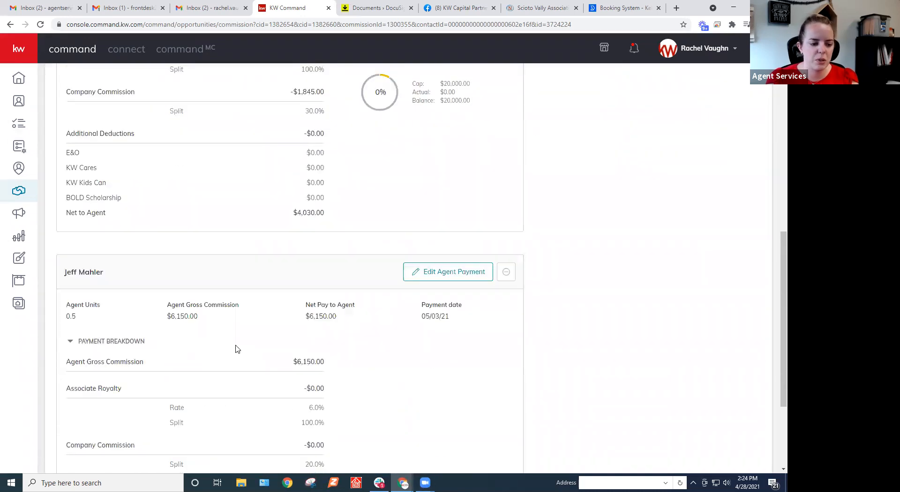
scroll(272, 346, "up", 9)
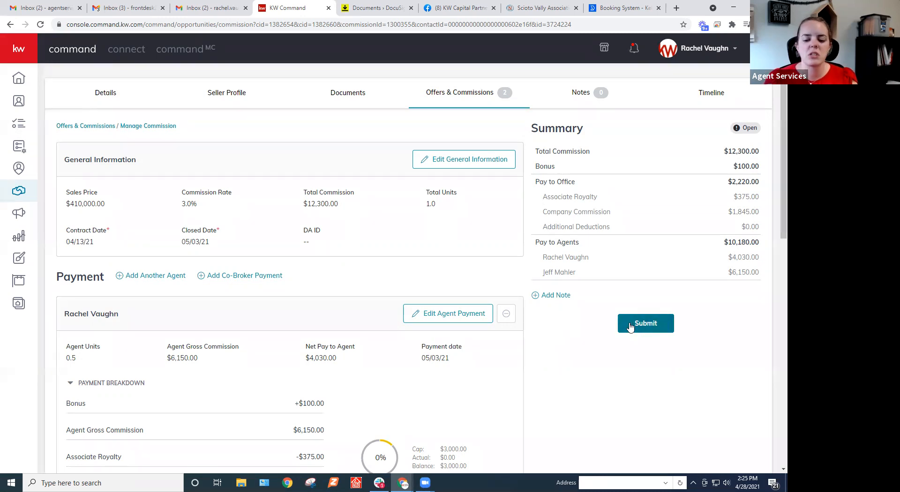
left_click(475, 95)
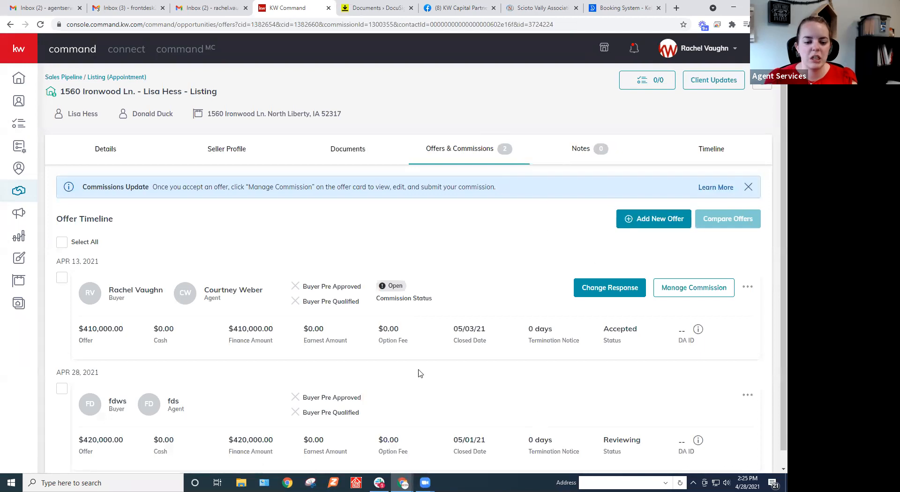
scroll(577, 330, "down", 1)
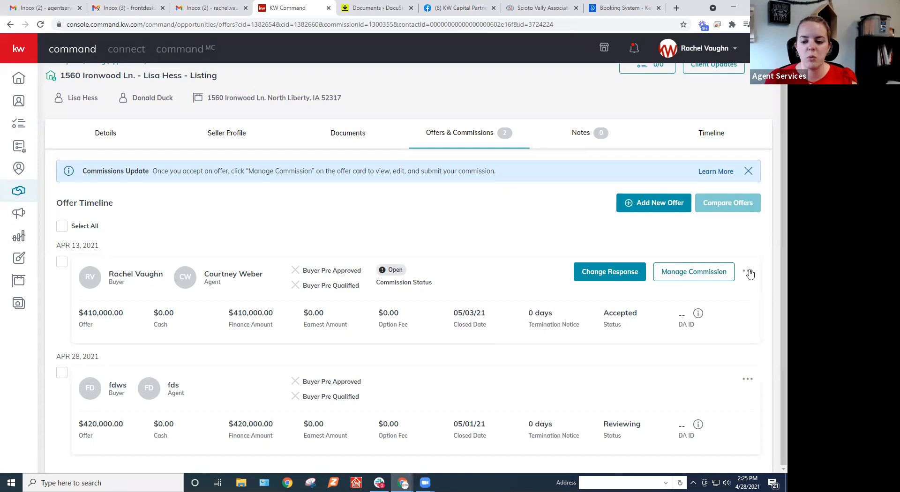
left_click(594, 275)
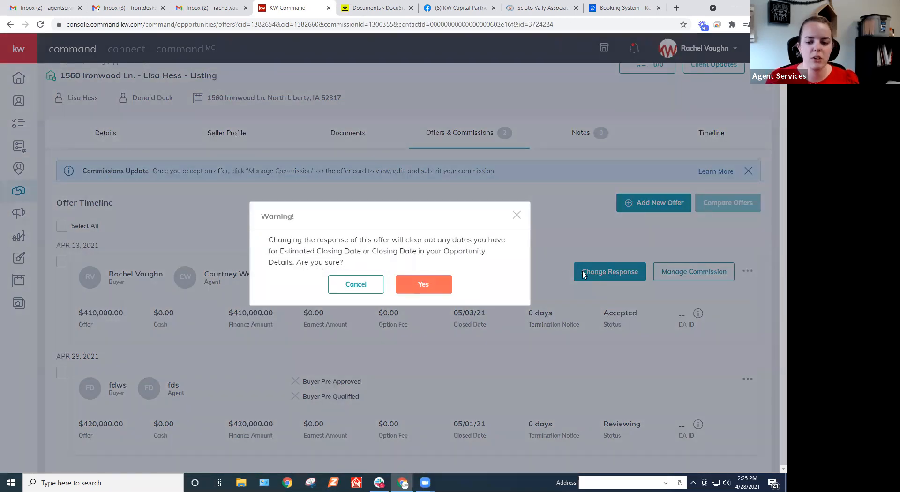
left_click(432, 284)
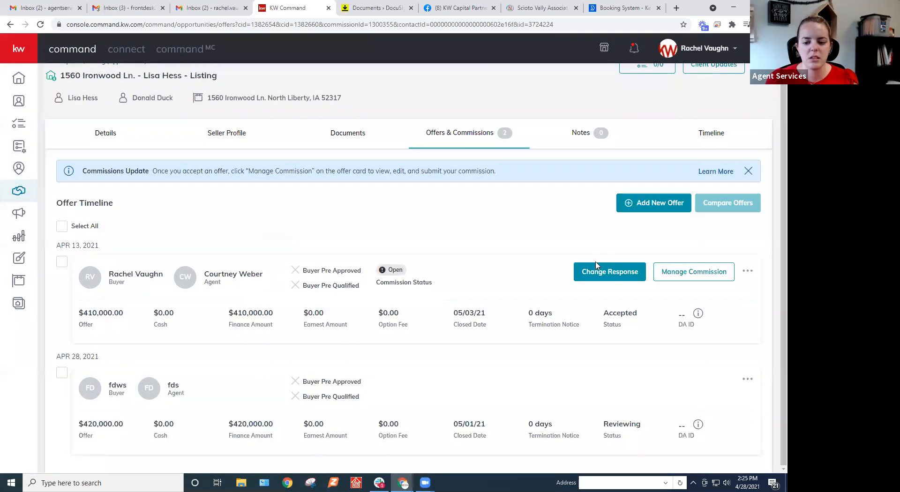
scroll(570, 273, "down", 1)
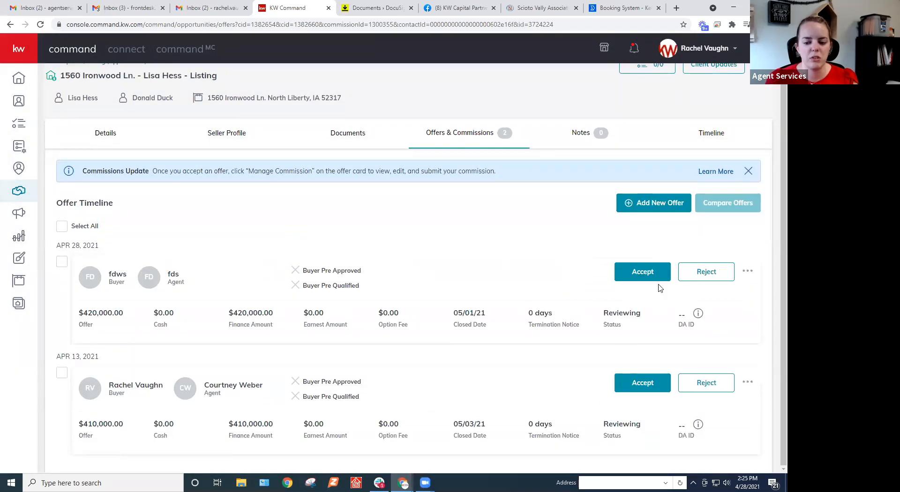
left_click(635, 389)
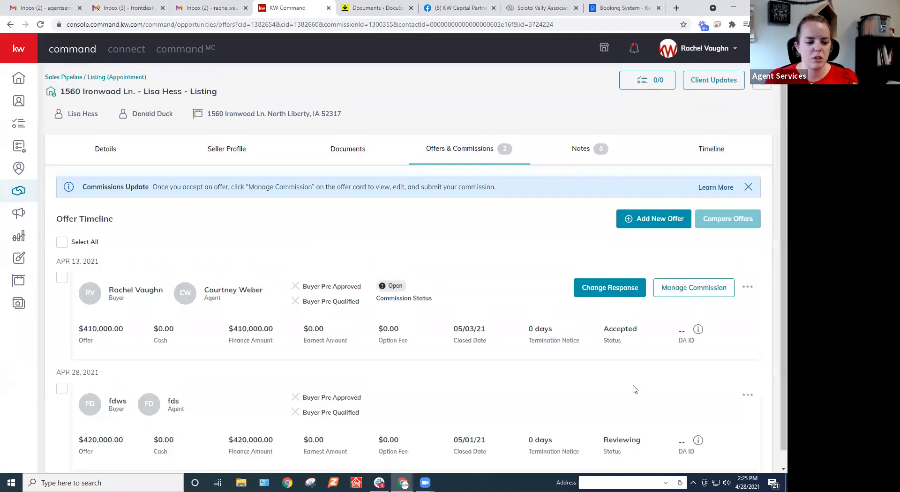
Open commission management for the accepted $410,000 offer and examine its summary and agent payments.
left_click(683, 288)
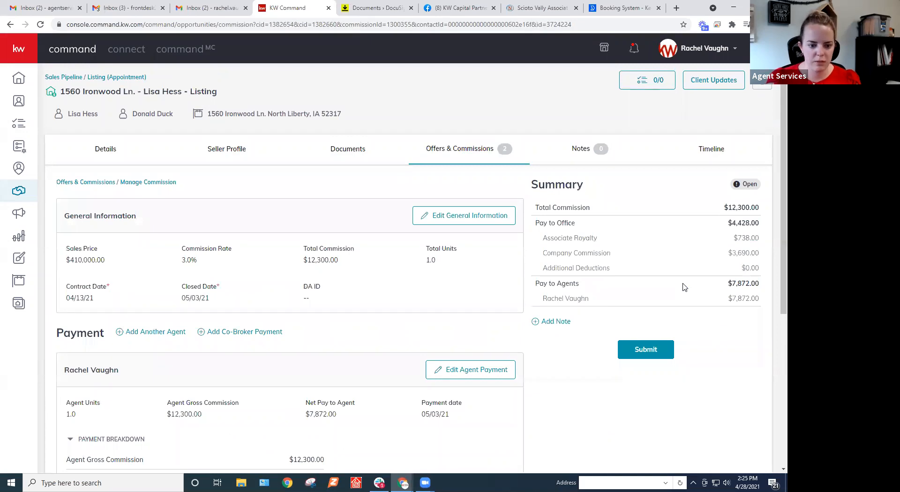
scroll(359, 308, "down", 5)
scroll(356, 307, "up", 5)
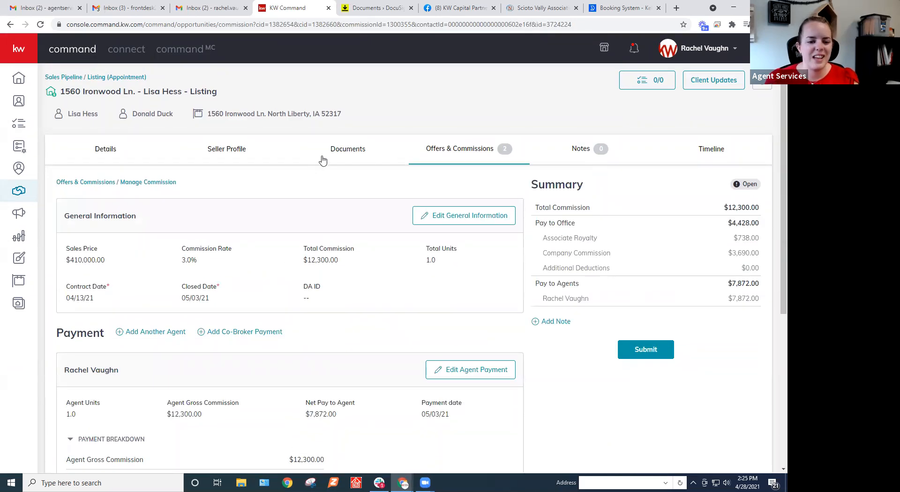
Create a version of the Under Contract document checklist named "New Offer (4/28)" and show the list of checklist versions.
left_click(343, 151)
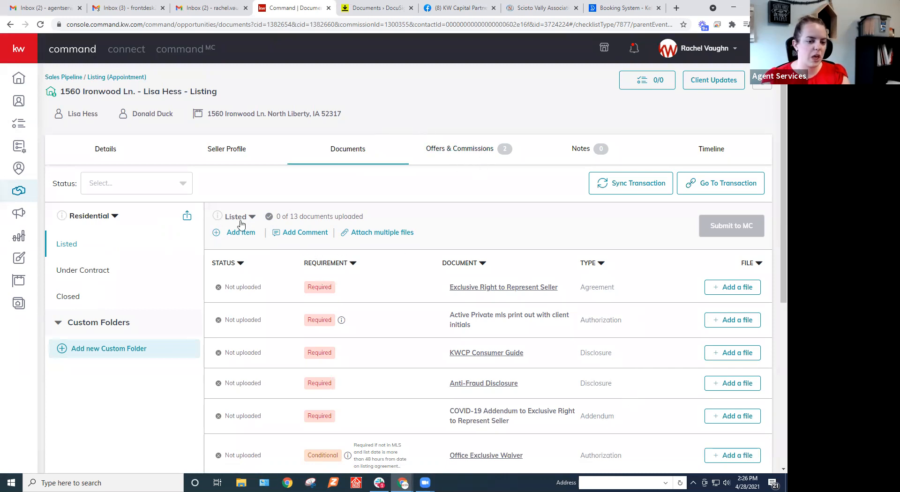
left_click(104, 271)
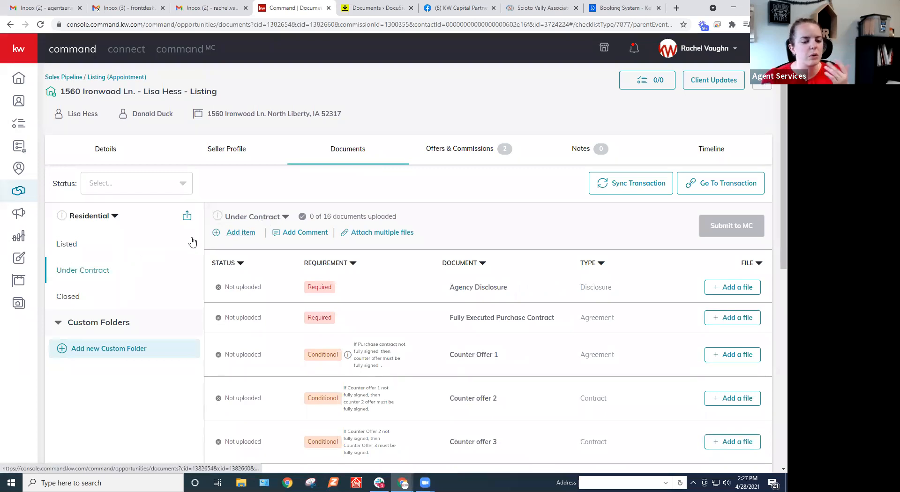
left_click(263, 220)
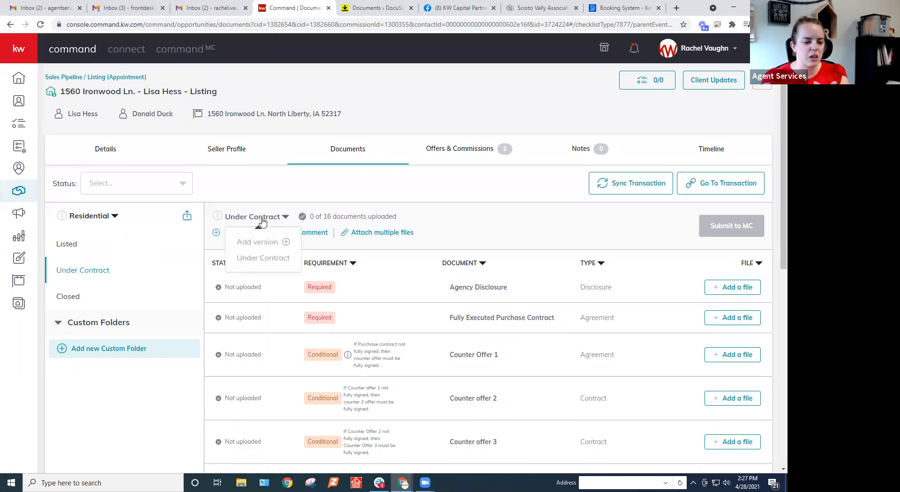
left_click(268, 243)
left_click(355, 265)
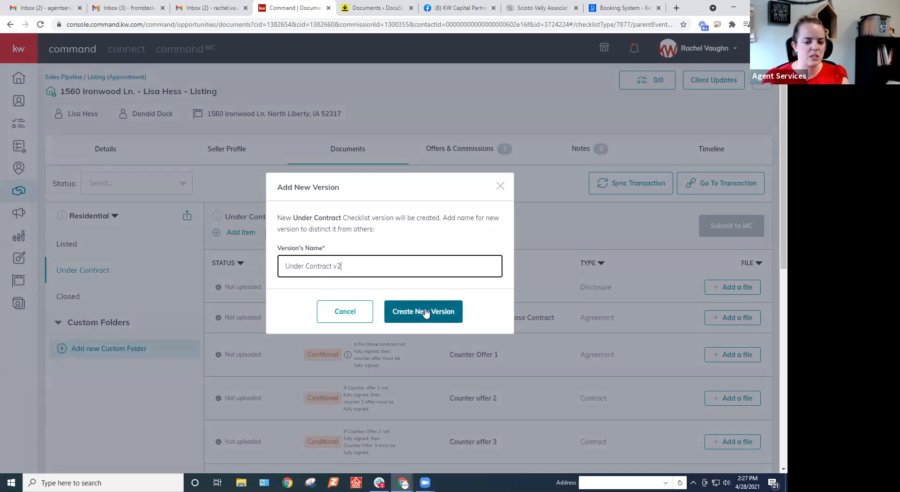
left_click_drag(347, 267, 236, 256)
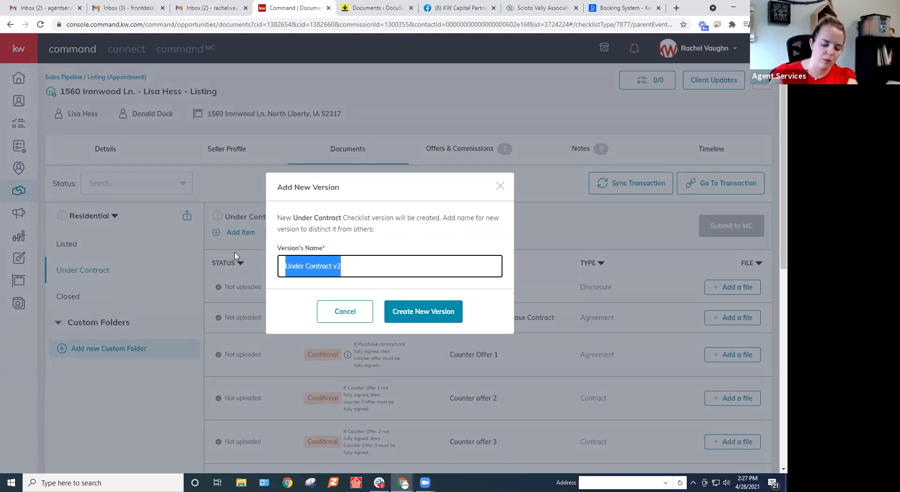
type("New Offer")
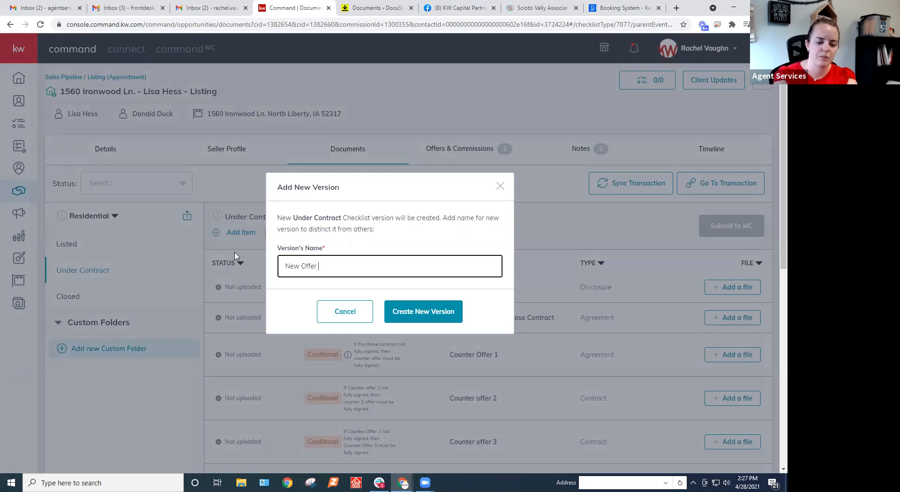
type(" (4/28)")
left_click(428, 312)
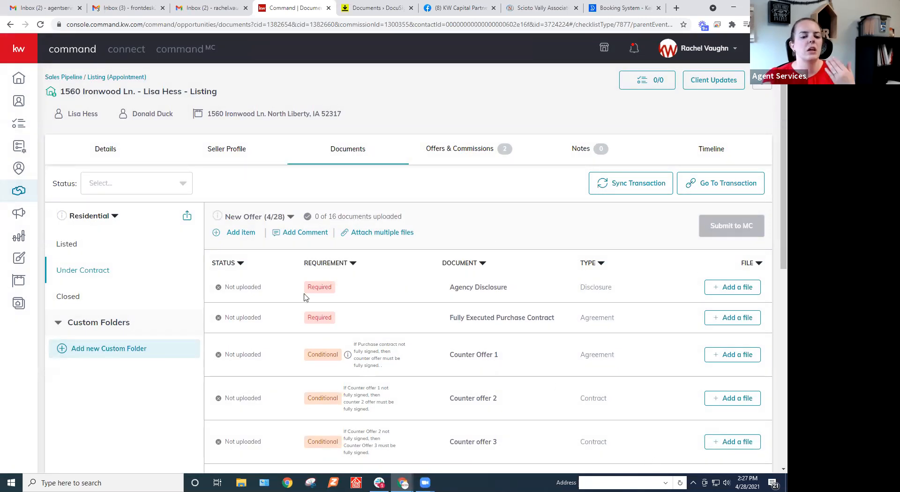
left_click(258, 219)
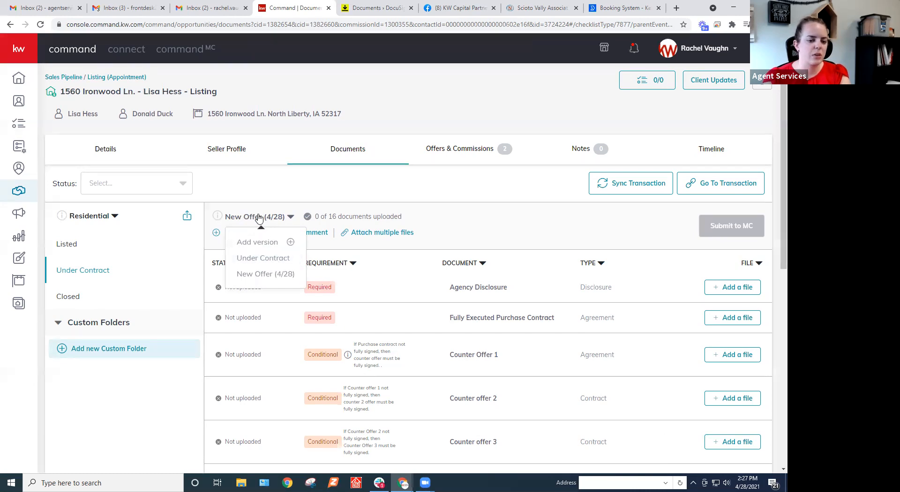
View the original Under Contract version of the document checklist, and switch back to the "New Offer (4/28)" version.
left_click(260, 266)
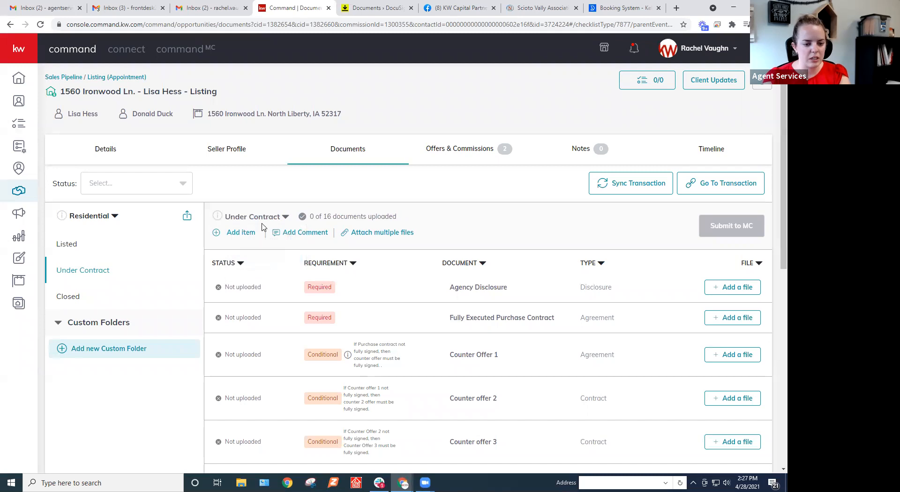
left_click(262, 218)
left_click(255, 277)
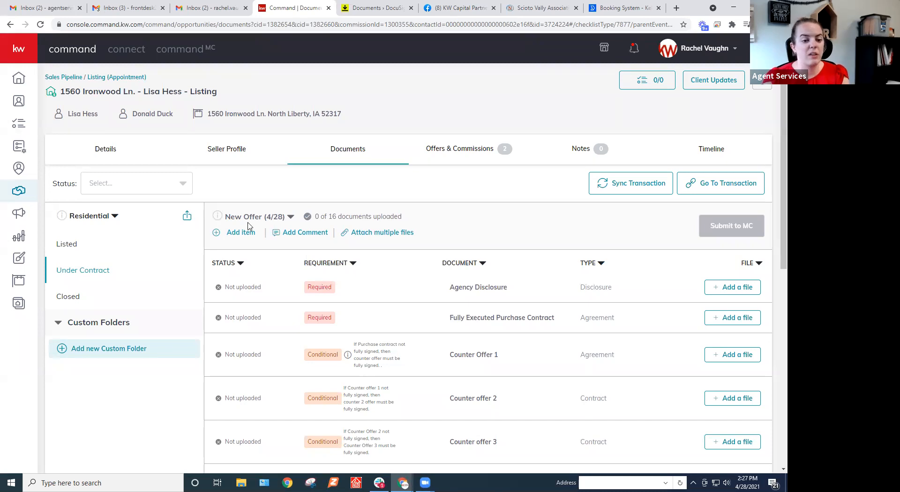
Switch to DocuSign Rooms and create a folder named "Previous Offer" in the documents of the "blank forms2" room.
left_click(371, 13)
scroll(121, 187, "down", 7)
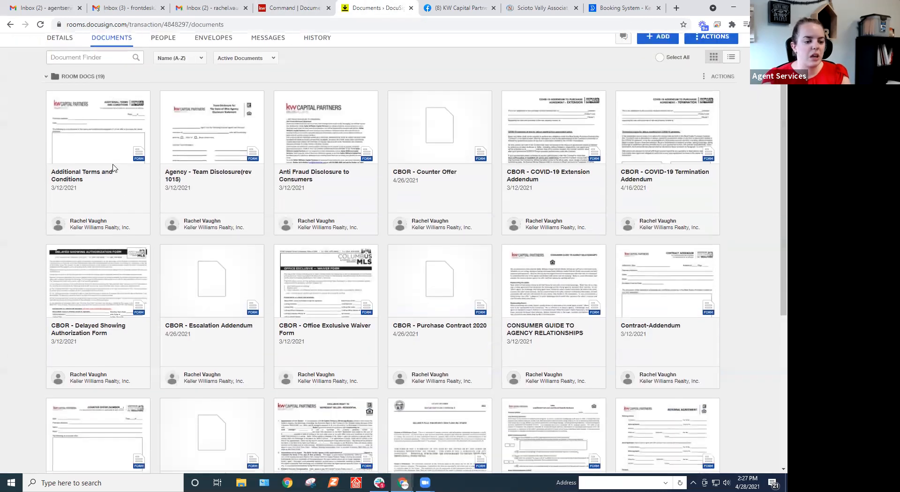
scroll(121, 187, "up", 7)
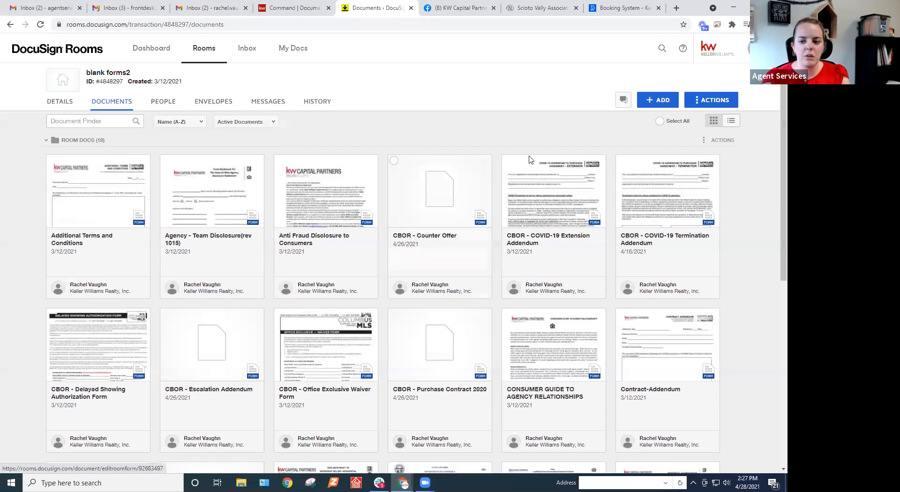
left_click(702, 105)
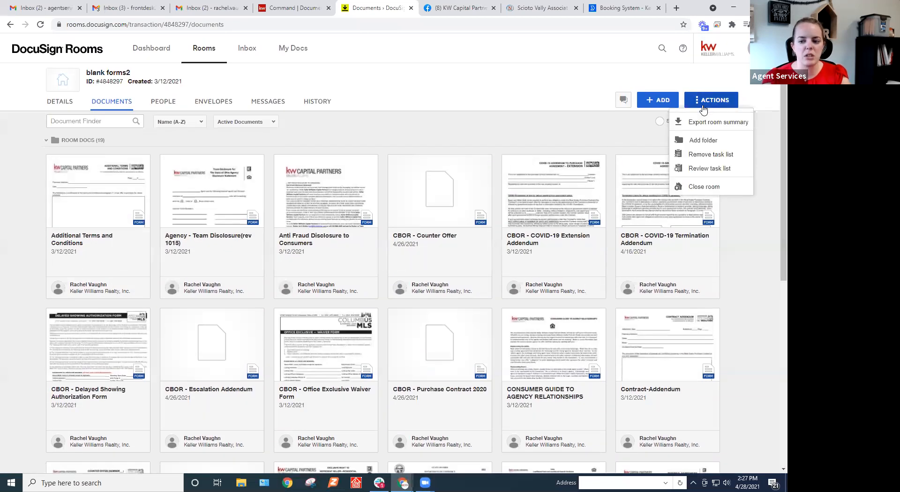
left_click(692, 141)
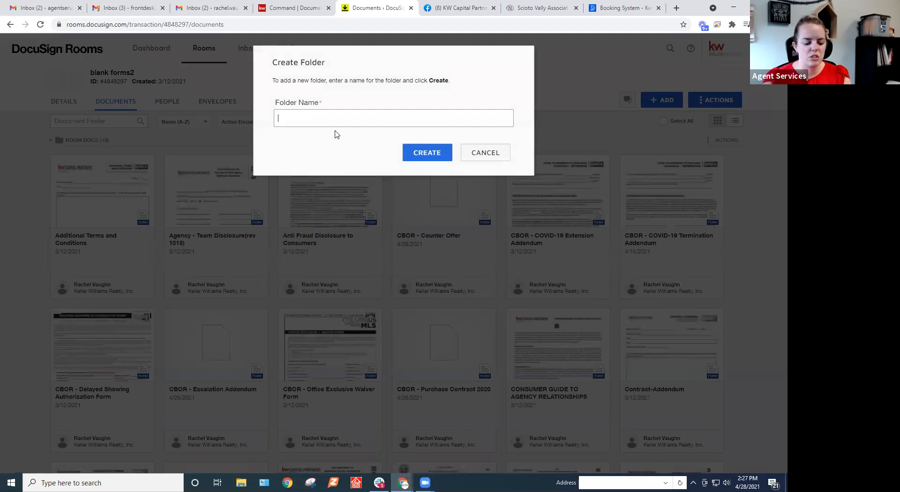
type("Previous Off")
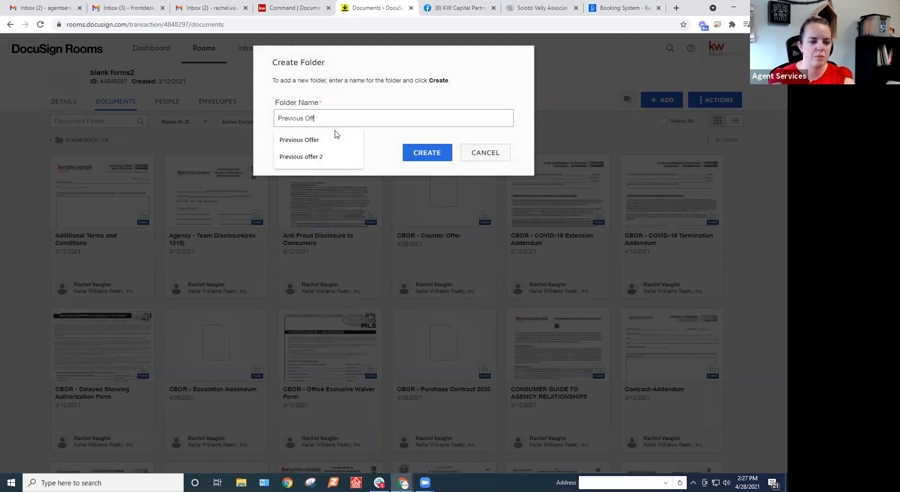
type("er")
left_click(433, 160)
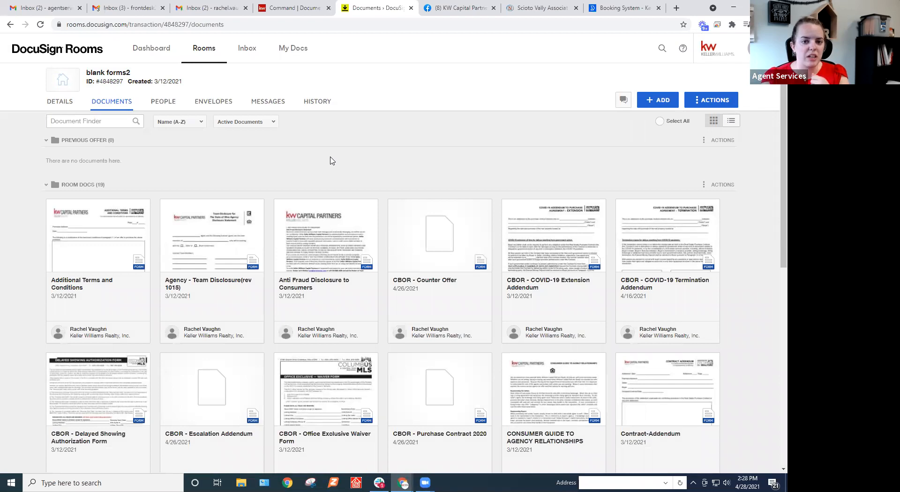
Switch back to KW Command, examine the opportunity name in the listing's general information, and reopen the listing's documents.
left_click(290, 4)
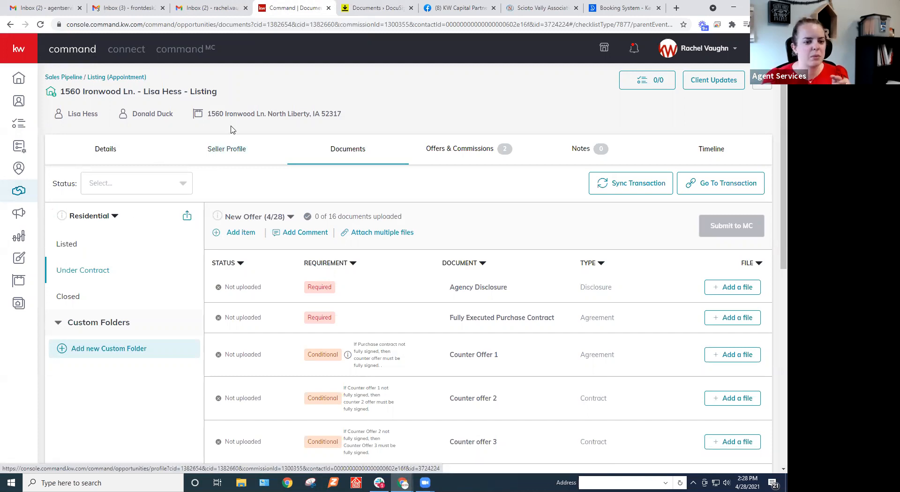
left_click(119, 149)
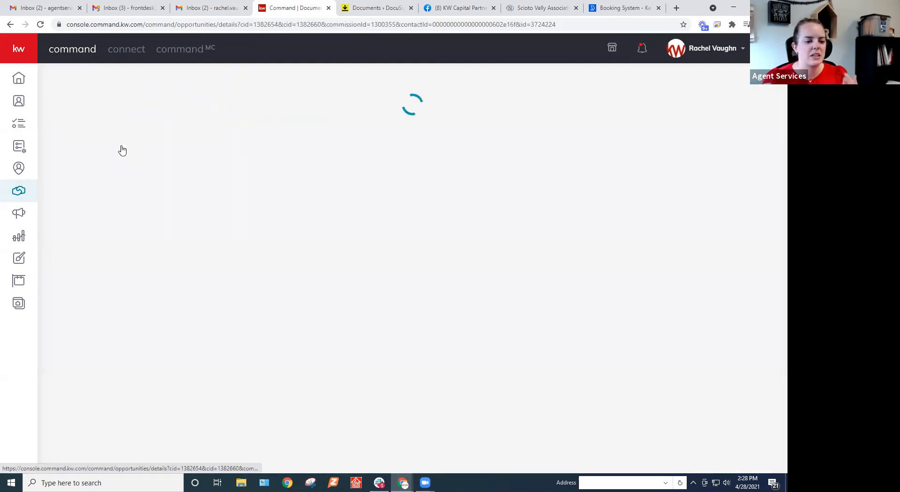
left_click_drag(161, 287, 224, 290)
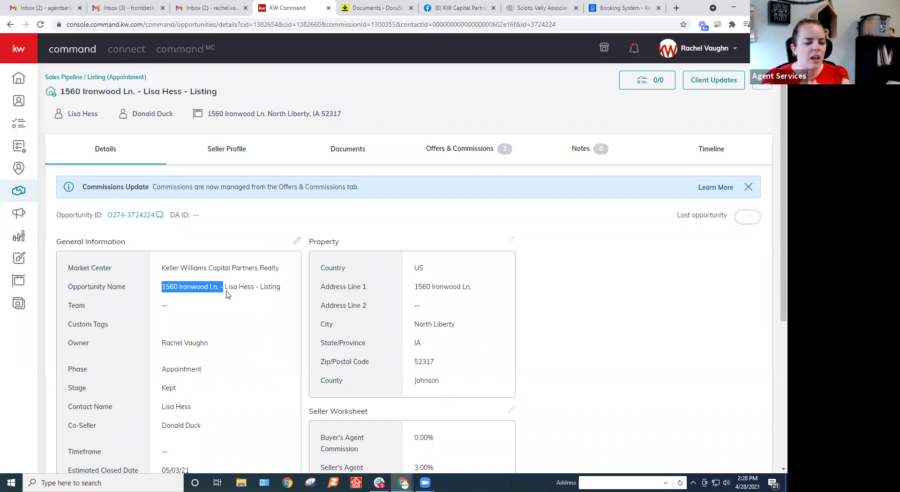
left_click(210, 286)
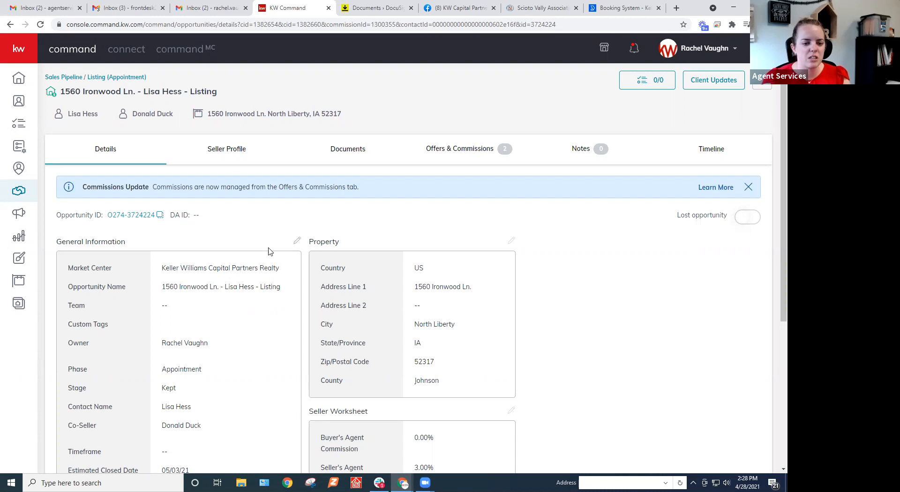
left_click(339, 154)
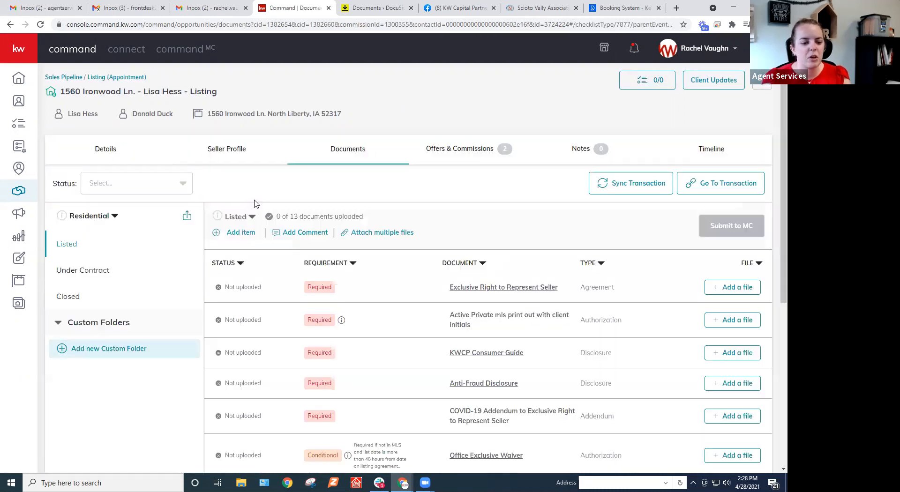